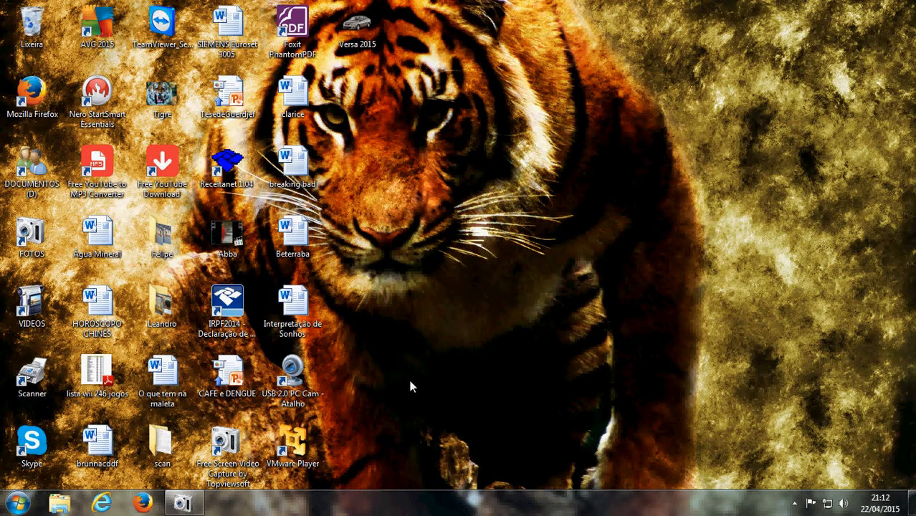
Launch VMware Player and postpone the offered VMware Workstation 11 software update
{"action": "left_click", "coordinate": [294, 439]}
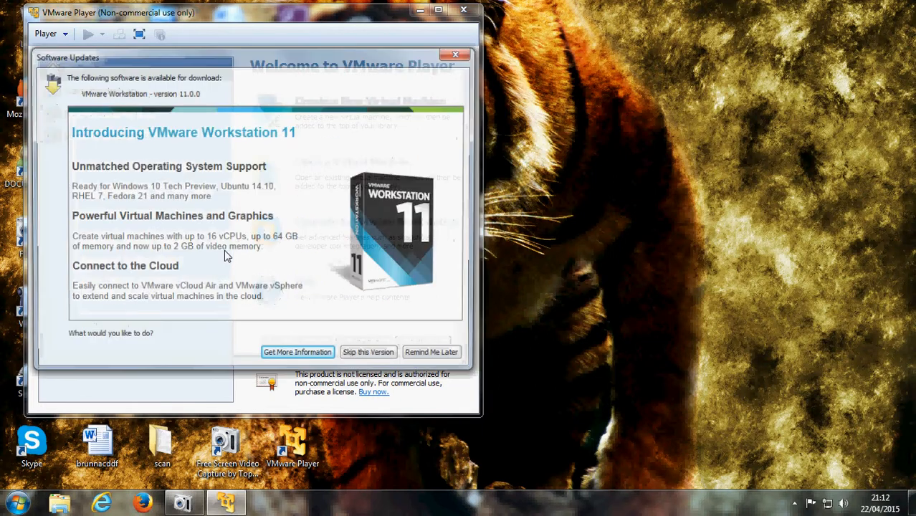
{"action": "left_click", "coordinate": [432, 357]}
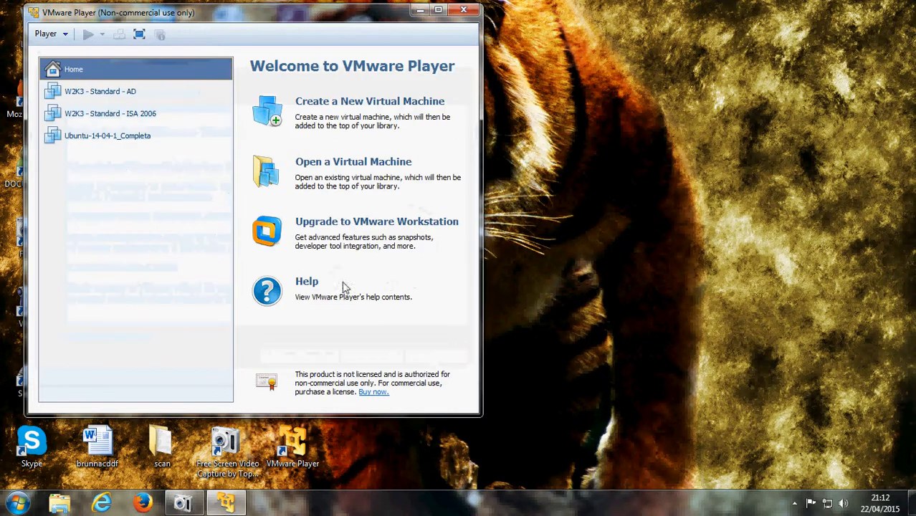
Remove the NAT network adapter from the W2K3 - Standard - AD virtual machine and save its settings
{"action": "left_click", "coordinate": [129, 96]}
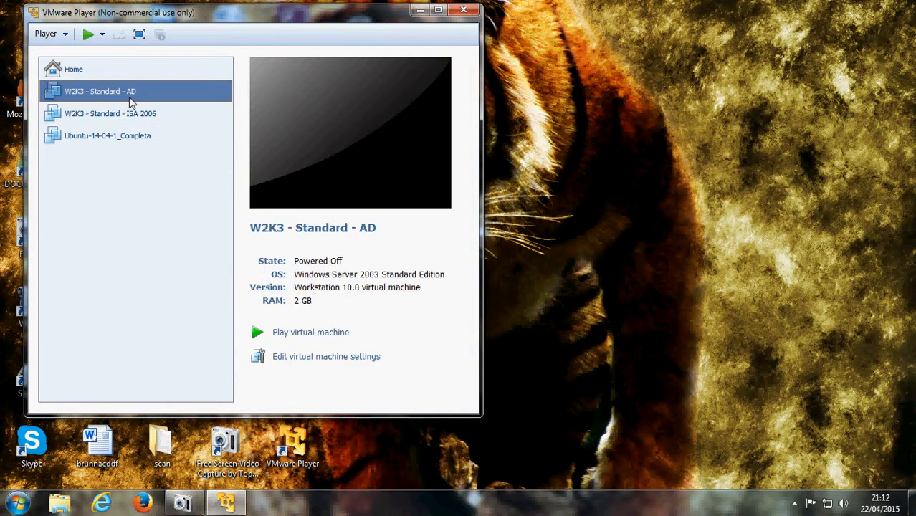
{"action": "left_click", "coordinate": [42, 36]}
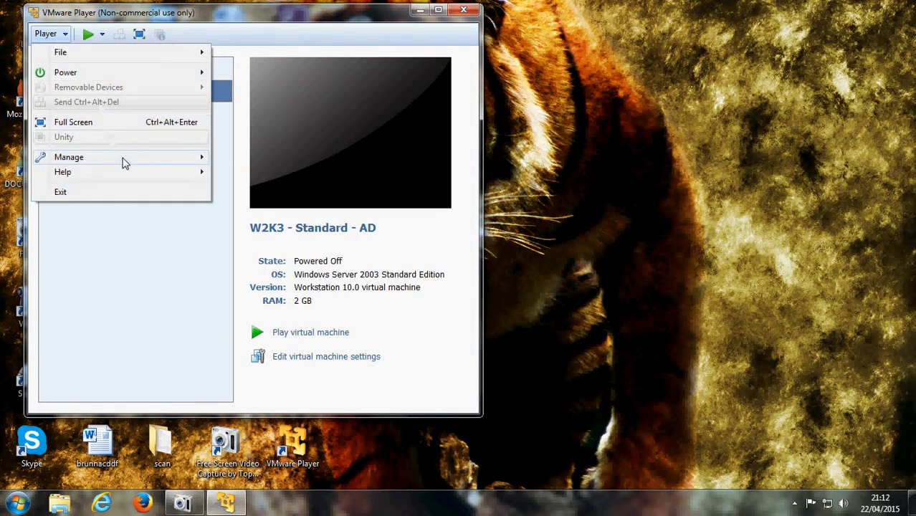
{"action": "mouse_move", "coordinate": [201, 161]}
{"action": "left_click", "coordinate": [241, 190]}
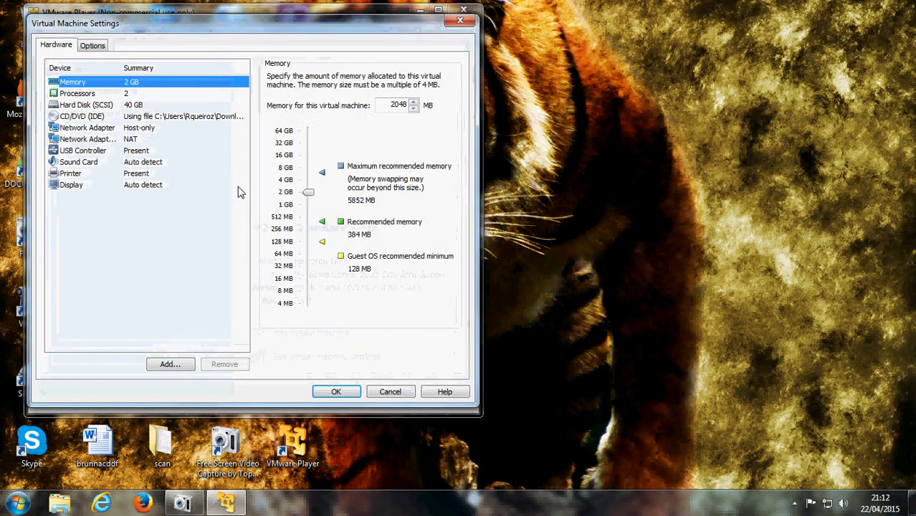
{"action": "left_click", "coordinate": [93, 139]}
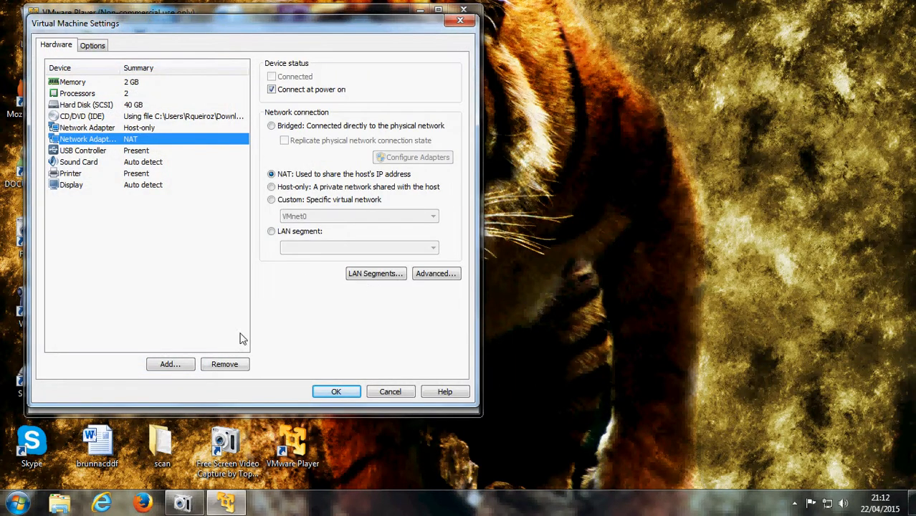
{"action": "left_click", "coordinate": [227, 366]}
{"action": "left_click", "coordinate": [335, 393]}
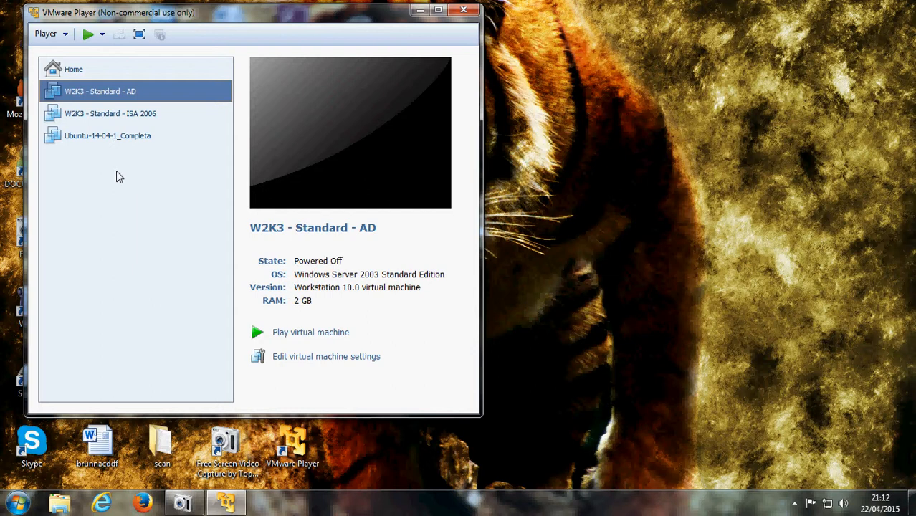
Check the remaining network adapter's connection type in the W2K3 - Standard - AD settings, leaving without saving
{"action": "left_click", "coordinate": [293, 358]}
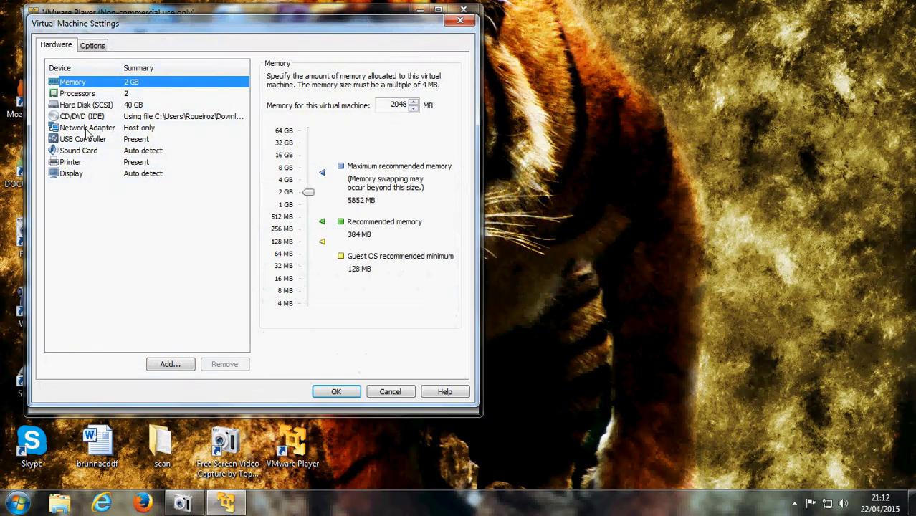
{"action": "left_click", "coordinate": [92, 128]}
{"action": "left_click", "coordinate": [271, 189]}
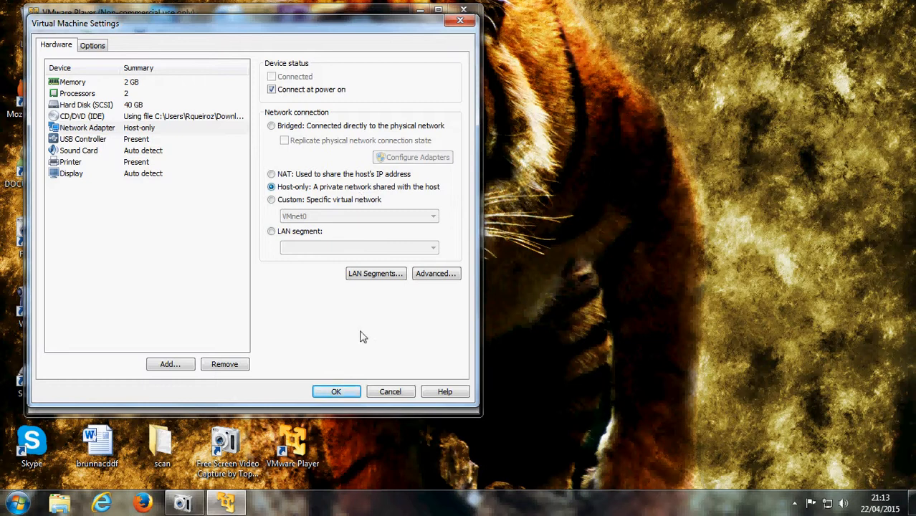
{"action": "left_click", "coordinate": [391, 393]}
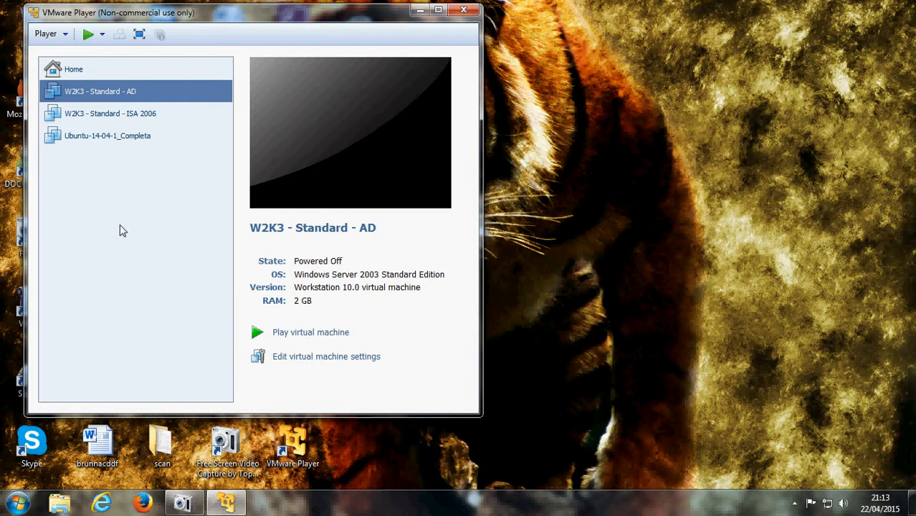
Review the connection types of both network adapters in the W2K3 - Standard - ISA 2006 settings, leaving without saving
{"action": "left_click", "coordinate": [113, 119]}
{"action": "left_click", "coordinate": [116, 131]}
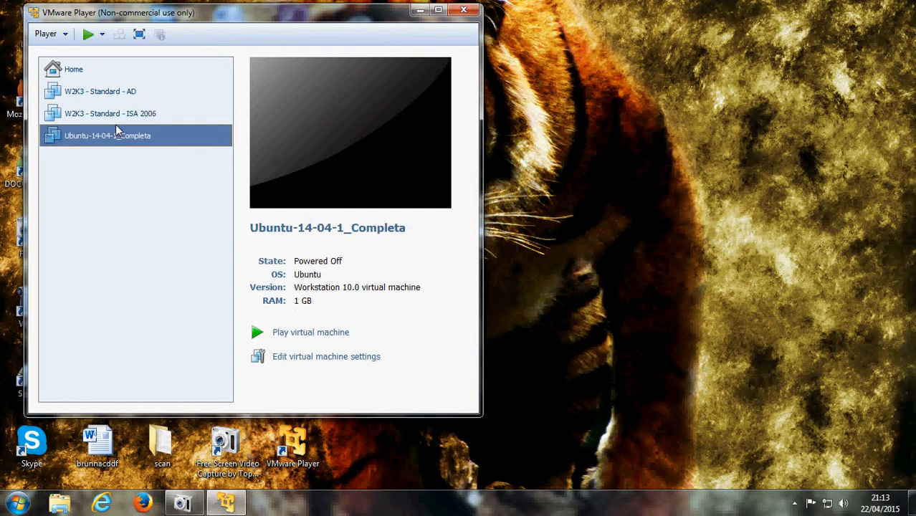
{"action": "left_click", "coordinate": [118, 114]}
{"action": "left_click", "coordinate": [117, 131]}
{"action": "left_click", "coordinate": [118, 117]}
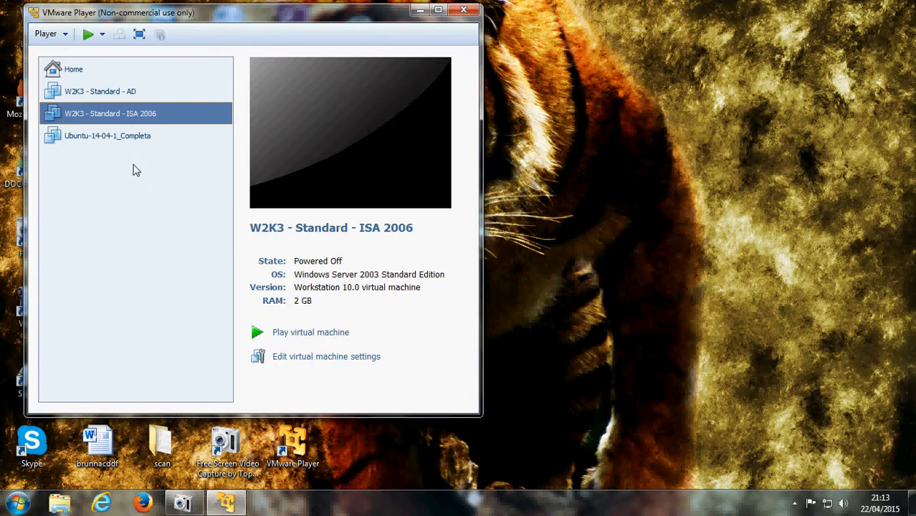
{"action": "left_click", "coordinate": [301, 358]}
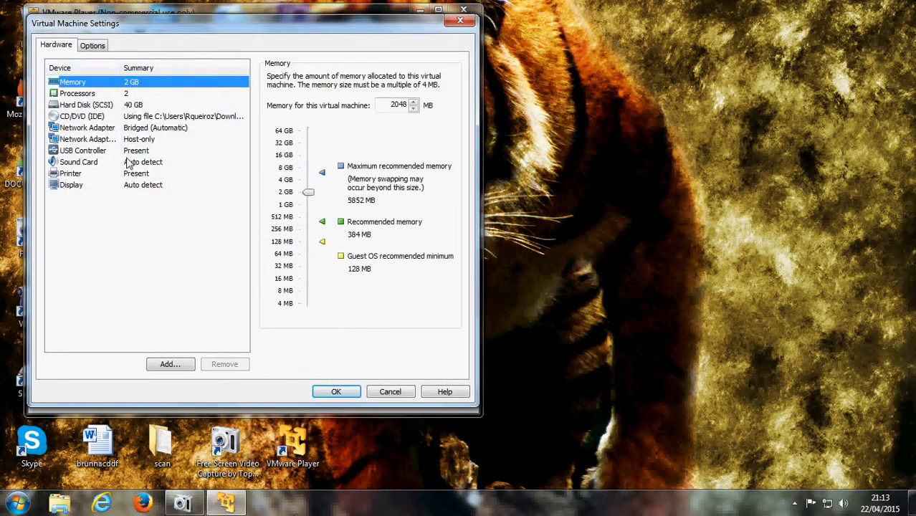
{"action": "left_click", "coordinate": [147, 129]}
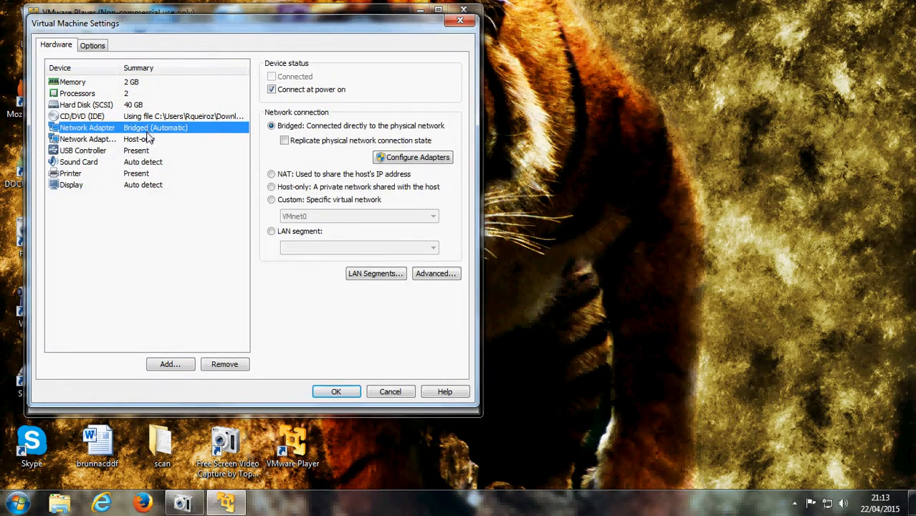
{"action": "left_click", "coordinate": [147, 141]}
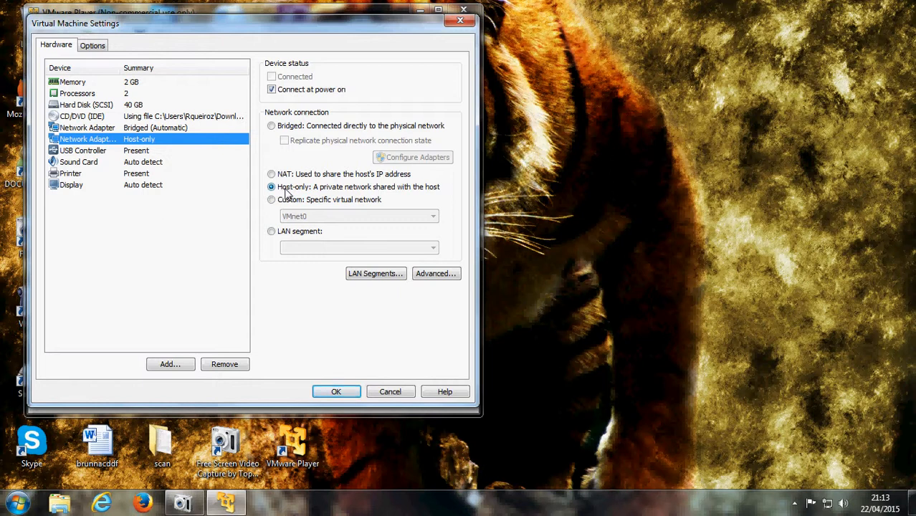
{"action": "left_click", "coordinate": [143, 130]}
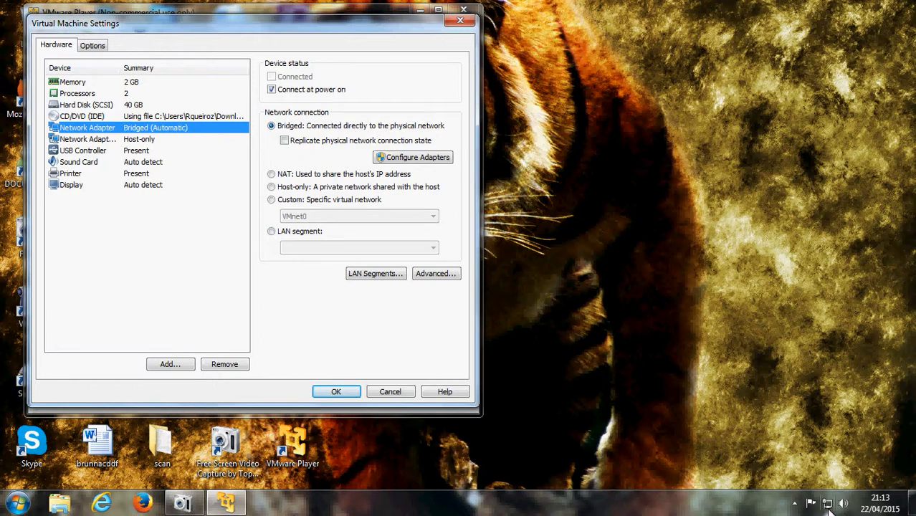
{"action": "mouse_move", "coordinate": [829, 506]}
{"action": "left_click", "coordinate": [301, 130]}
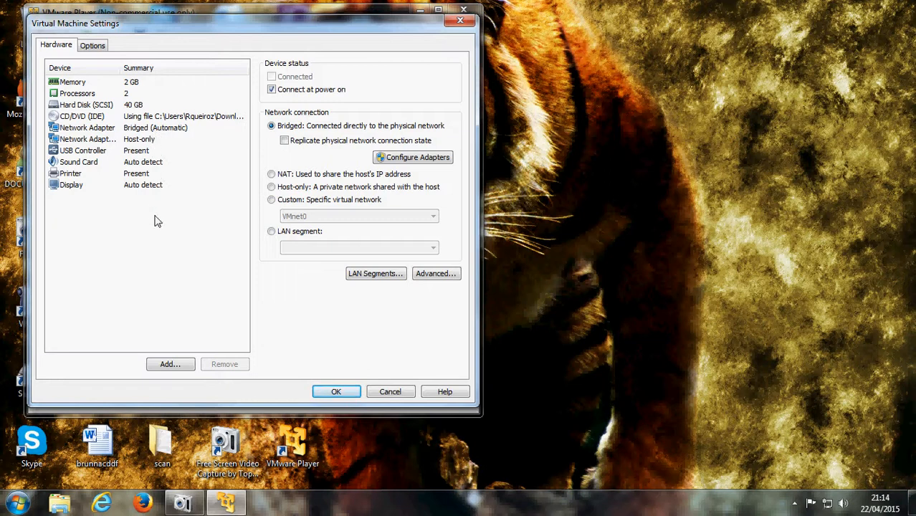
{"action": "left_click", "coordinate": [381, 396]}
Examine the network adapter in the Ubuntu-14-04-1_Completa settings, keeping the missing ISO path as it is
{"action": "left_click", "coordinate": [127, 137]}
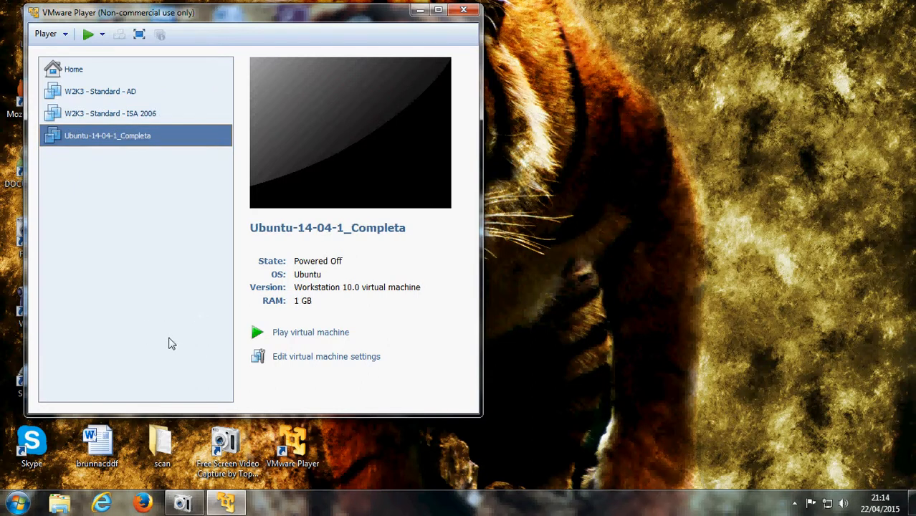
{"action": "left_click", "coordinate": [291, 358]}
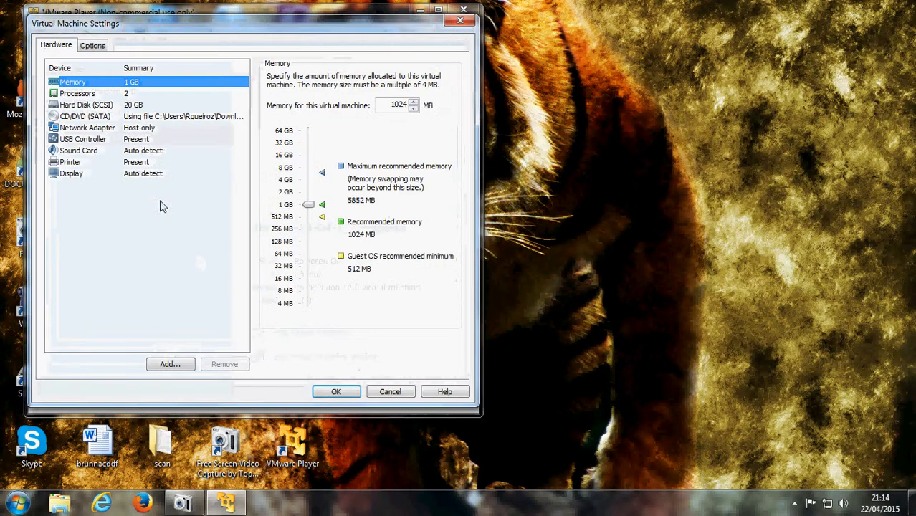
{"action": "left_click", "coordinate": [115, 118]}
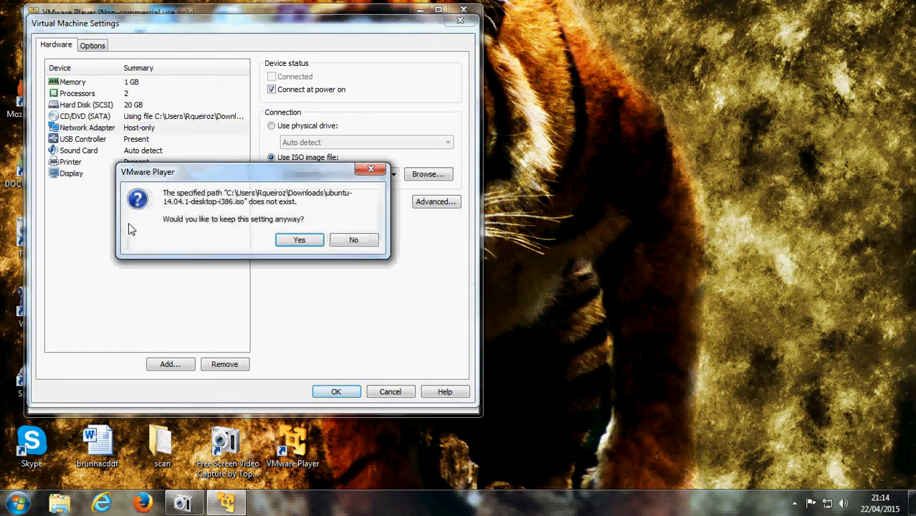
{"action": "left_click", "coordinate": [372, 174]}
{"action": "left_click", "coordinate": [147, 131]}
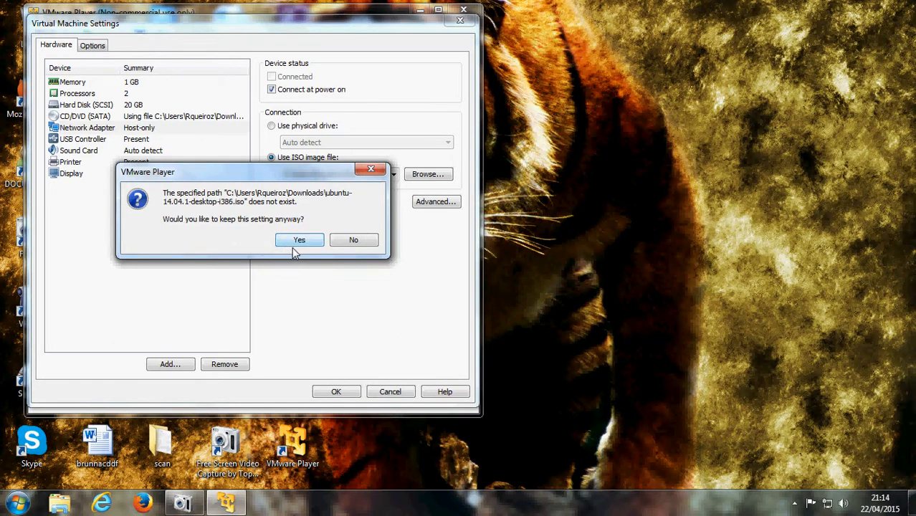
{"action": "left_click", "coordinate": [301, 241]}
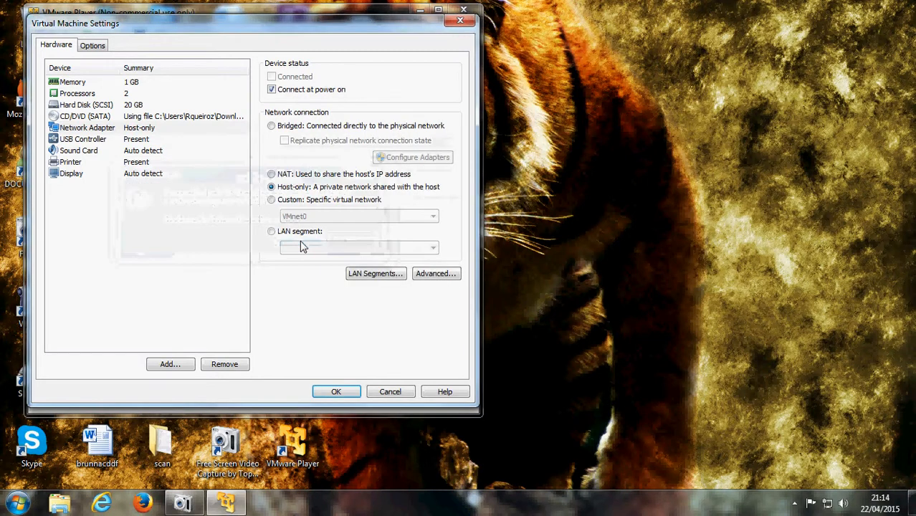
Try to clear the ISO image path of the Ubuntu machine's CD/DVD drive, and cancel the settings
{"action": "left_click", "coordinate": [170, 119]}
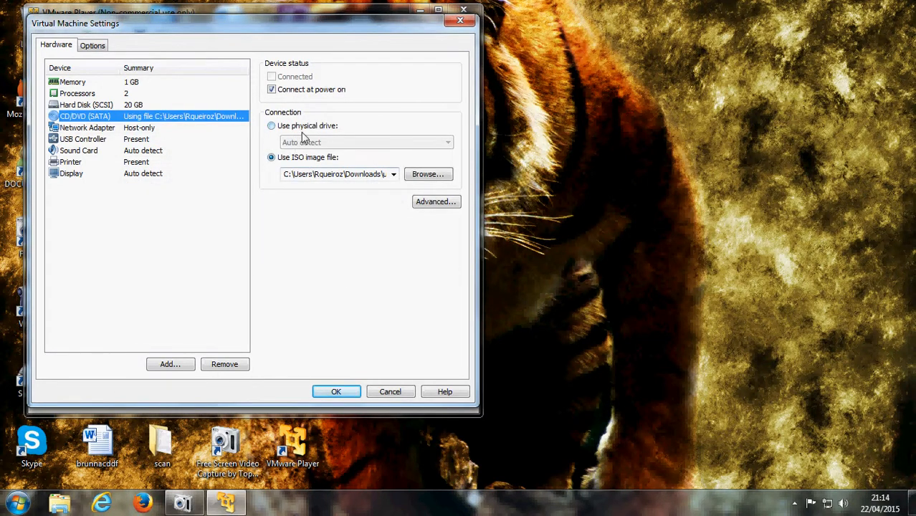
{"action": "left_click", "coordinate": [350, 180]}
{"action": "key", "text": "BackSpace"}
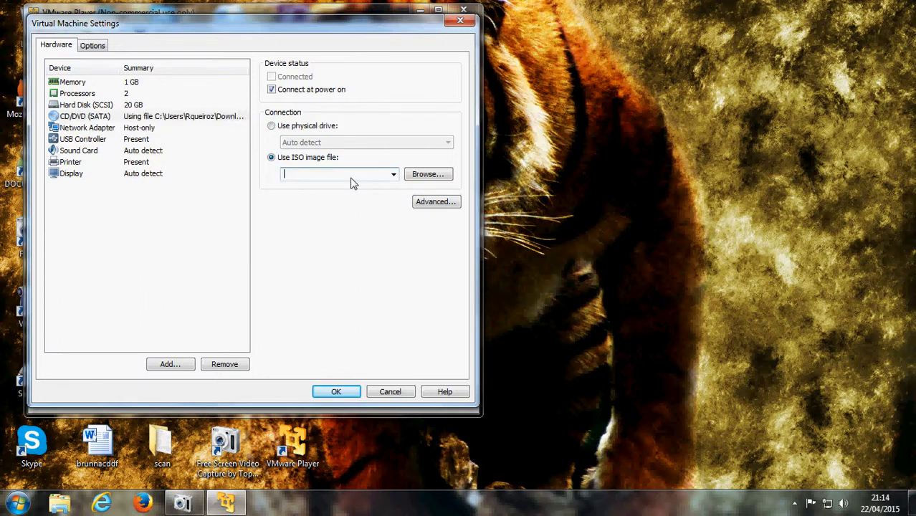
{"action": "left_click", "coordinate": [109, 127]}
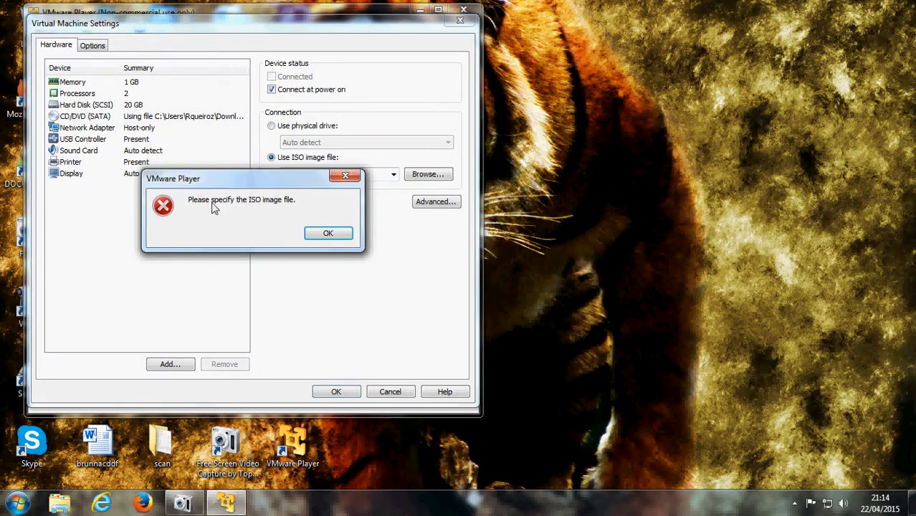
{"action": "left_click", "coordinate": [337, 240]}
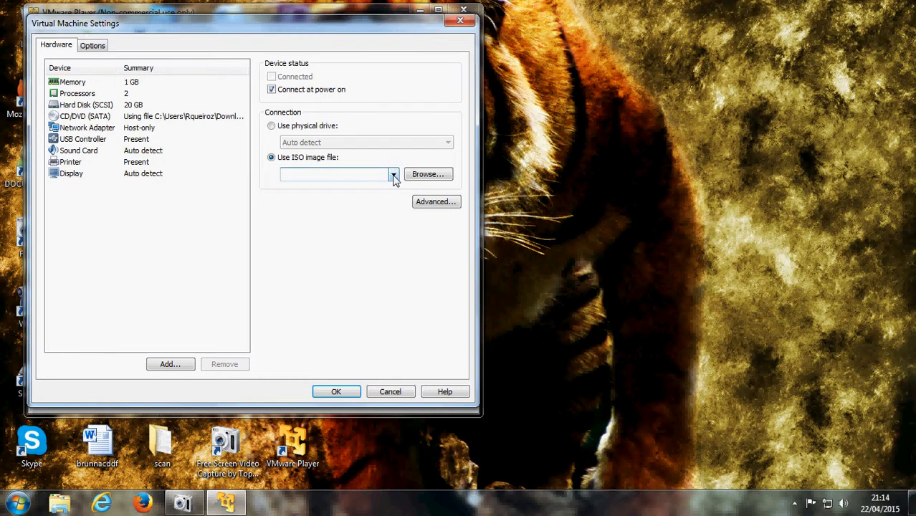
{"action": "left_click", "coordinate": [390, 392]}
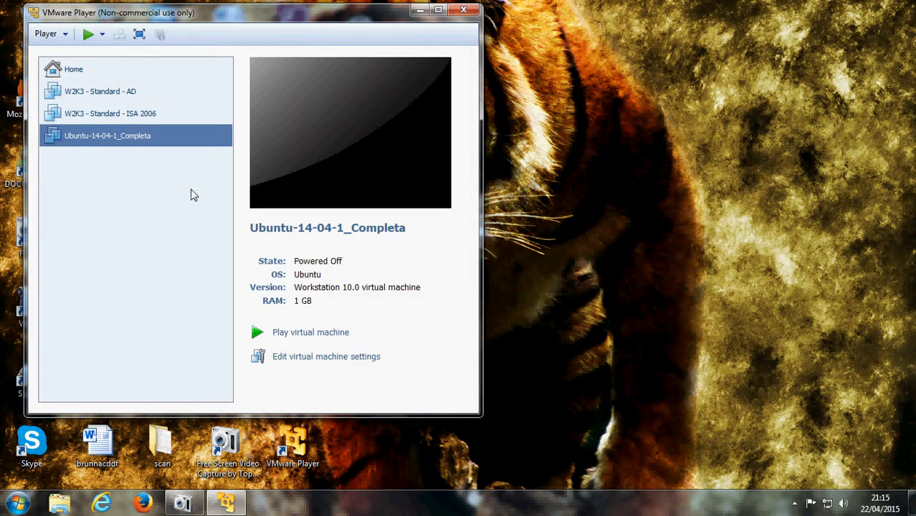
Check the network connection type of the Ubuntu-14-04-1_Completa adapter and close the settings without saving
{"action": "left_click", "coordinate": [312, 356]}
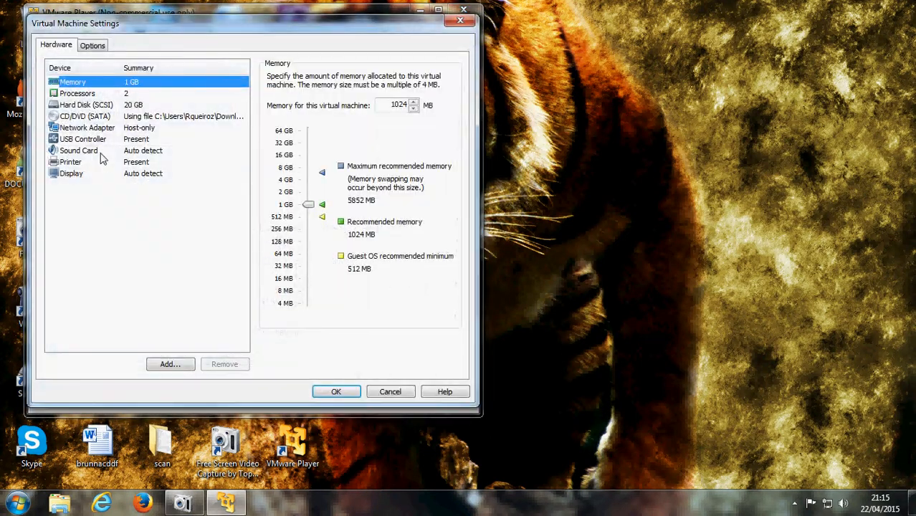
{"action": "left_click", "coordinate": [90, 127]}
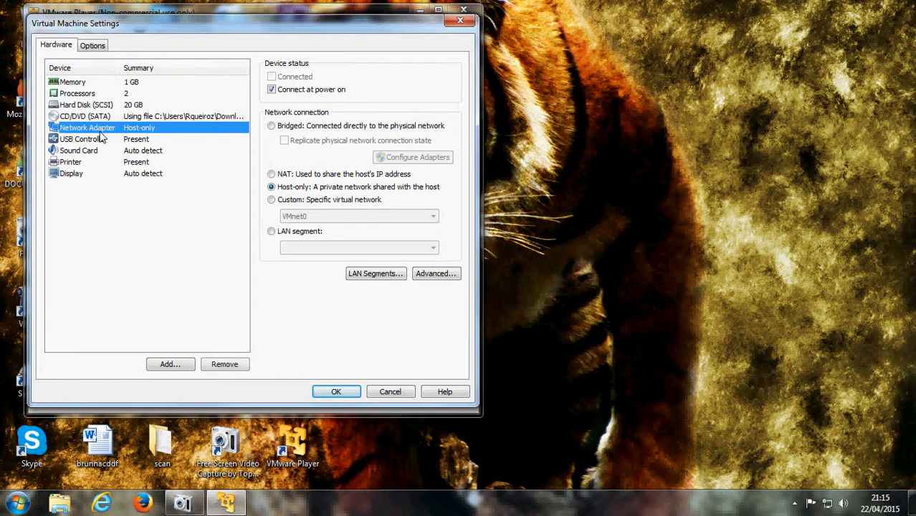
{"action": "left_click", "coordinate": [318, 187]}
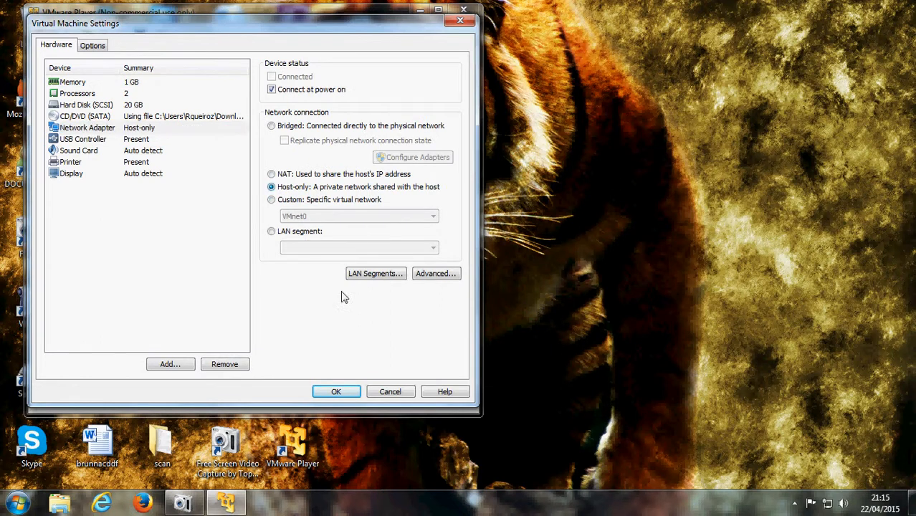
{"action": "left_click", "coordinate": [391, 392]}
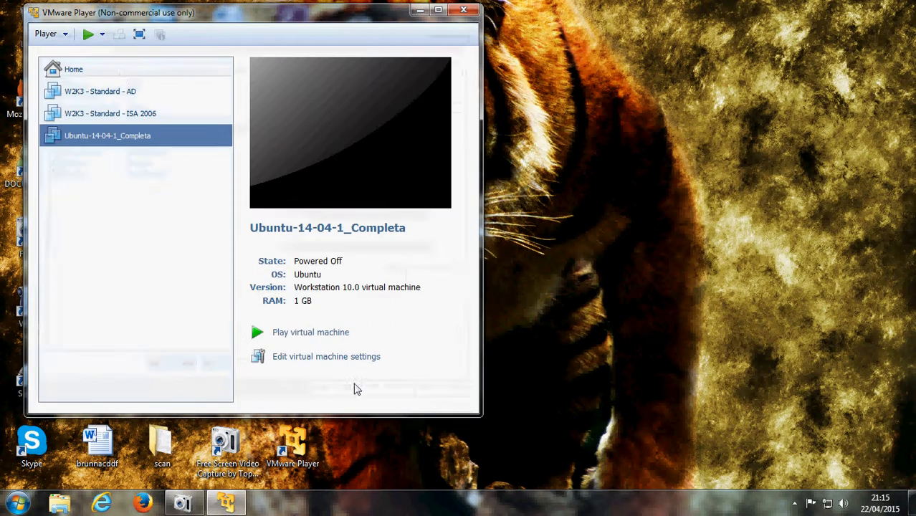
Power on the W2K3 - Standard - AD virtual machine
{"action": "left_click", "coordinate": [116, 93]}
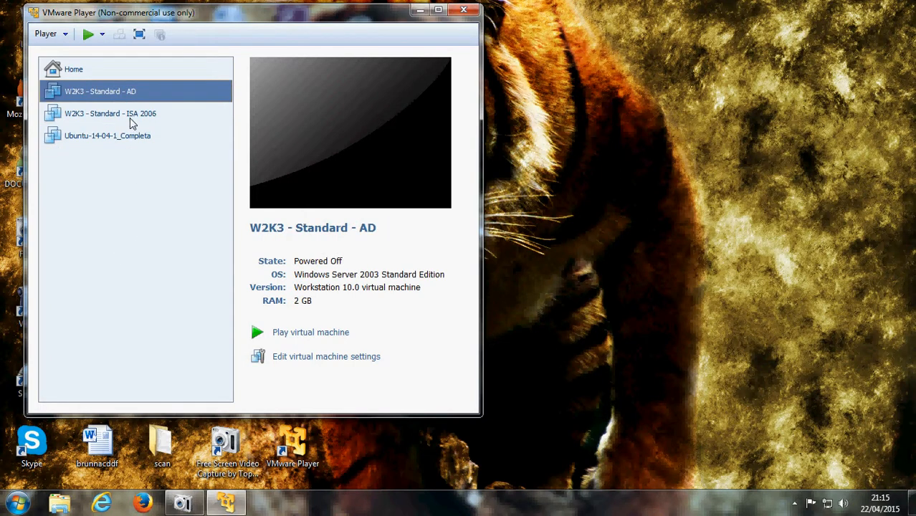
{"action": "left_click", "coordinate": [130, 116]}
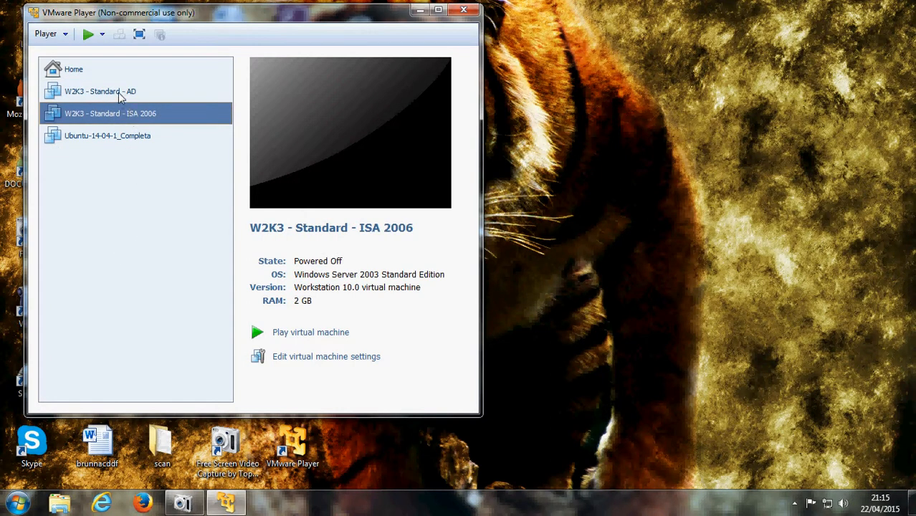
{"action": "left_click", "coordinate": [119, 92]}
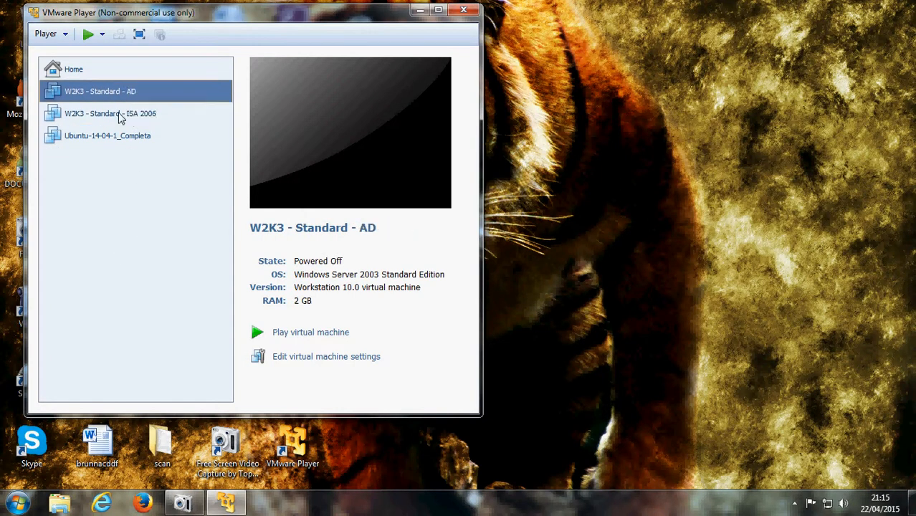
{"action": "left_click", "coordinate": [309, 333]}
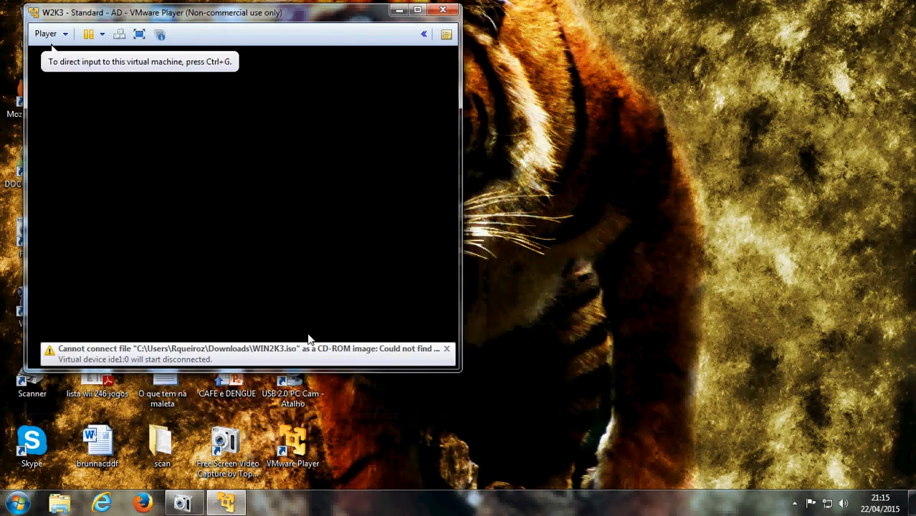
Check the connection details of the host's VMware Network Adapter VMnet1 in the Network and Sharing Center, and close everything
{"action": "right_click", "coordinate": [827, 503]}
{"action": "left_click", "coordinate": [835, 495]}
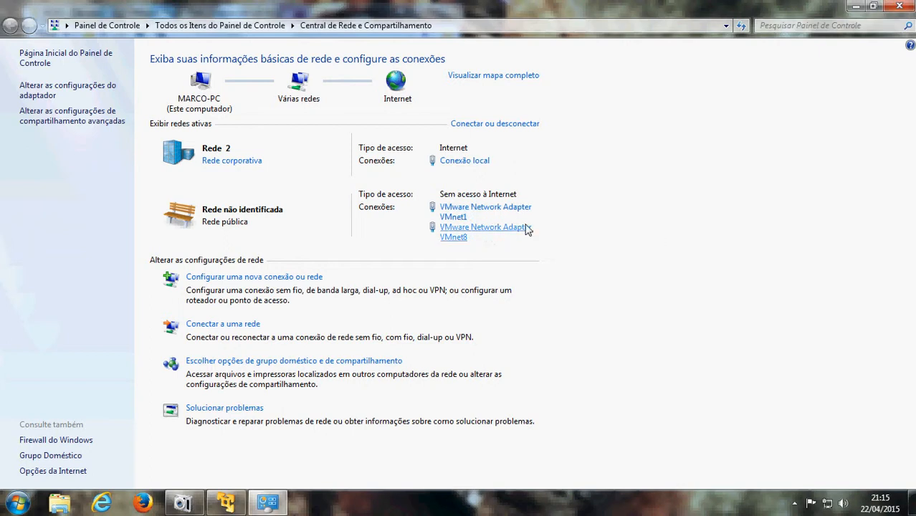
{"action": "left_click", "coordinate": [463, 211]}
{"action": "left_click", "coordinate": [404, 246]}
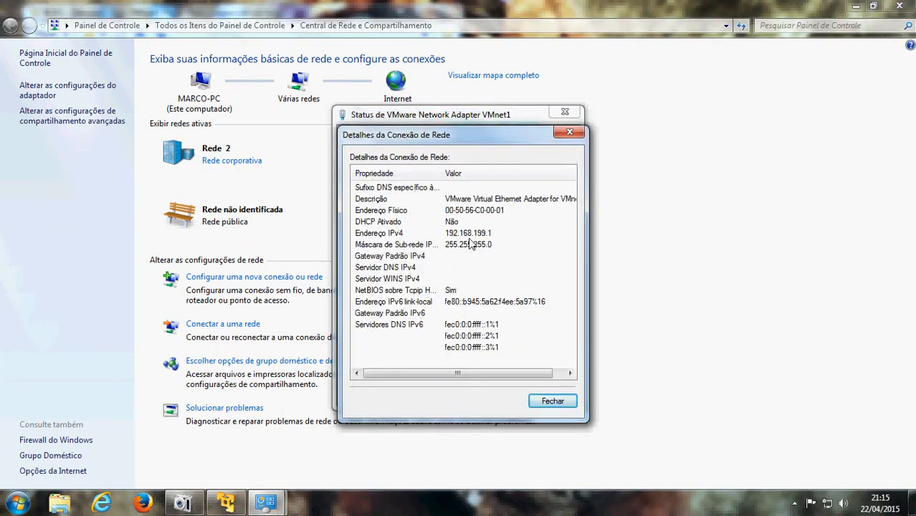
{"action": "left_click", "coordinate": [569, 132]}
{"action": "left_click", "coordinate": [565, 113]}
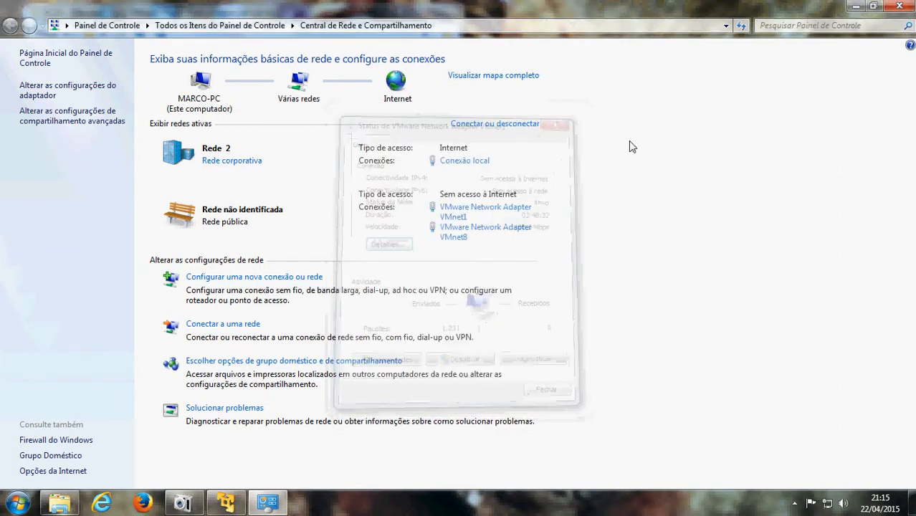
{"action": "left_click", "coordinate": [899, 7]}
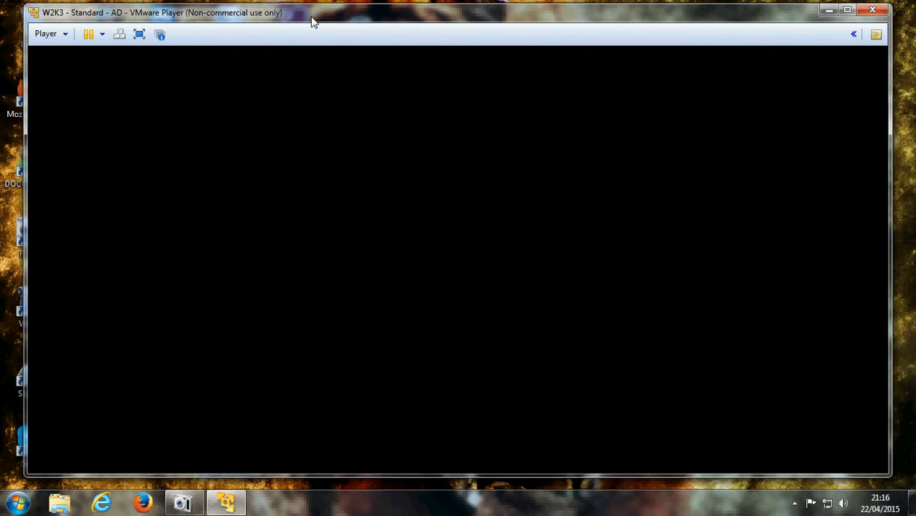
Launch a second VMware Player window beside the running machine and return to the W2K3 - Standard - AD console
{"action": "left_click_drag", "start_coordinate": [312, 21], "coordinate": [300, 16]}
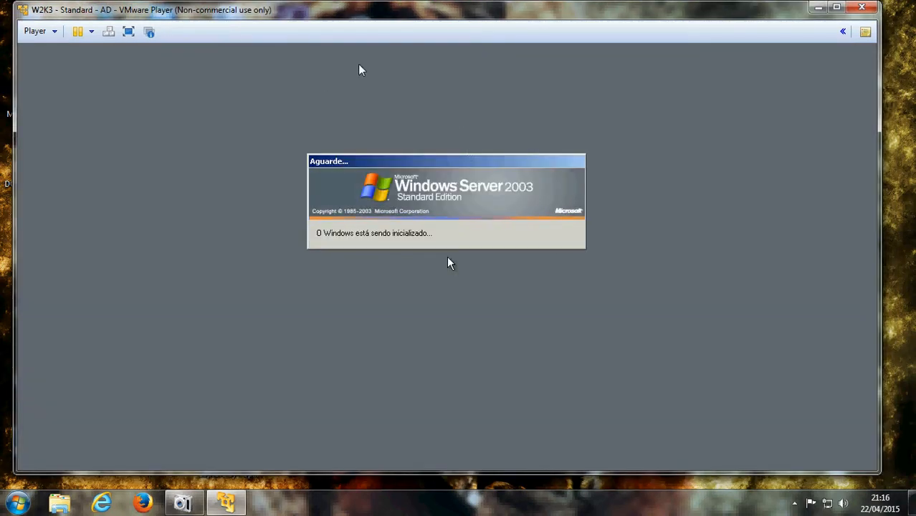
{"action": "left_click", "coordinate": [818, 7]}
{"action": "double_click", "coordinate": [293, 445]}
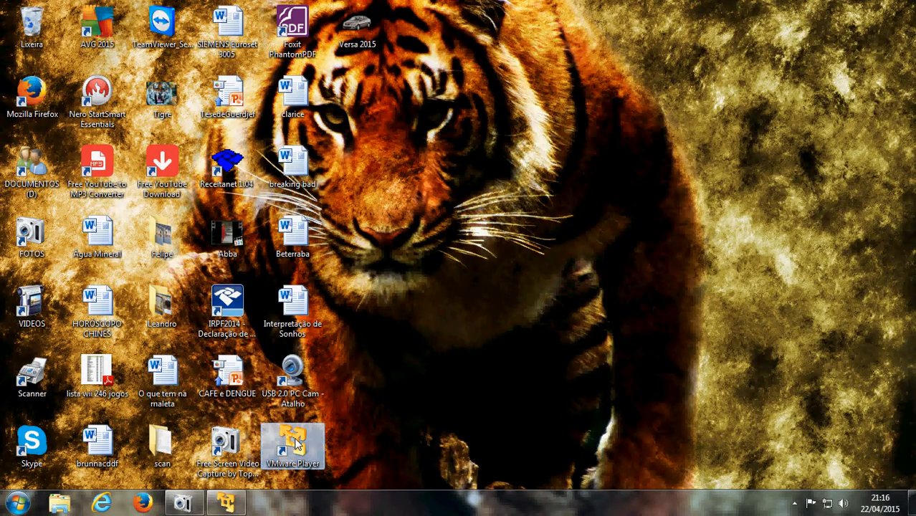
{"action": "mouse_move", "coordinate": [236, 507]}
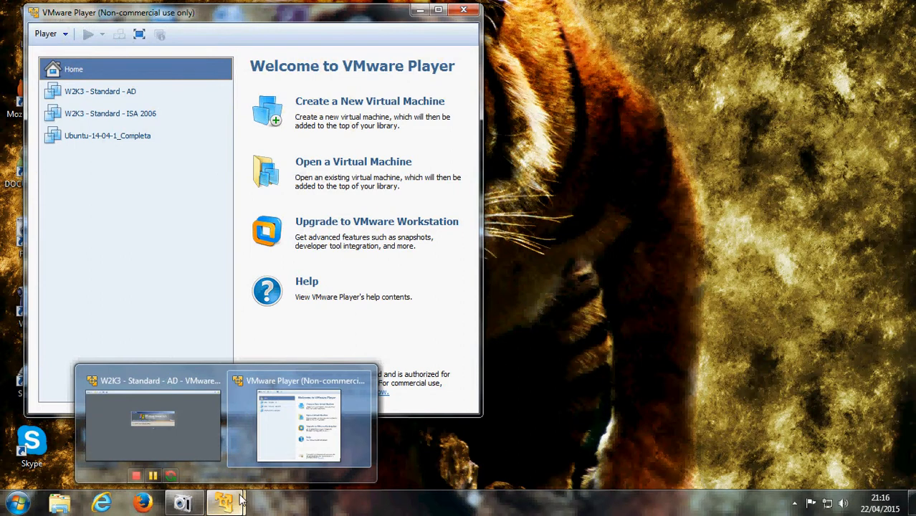
{"action": "left_click", "coordinate": [165, 416]}
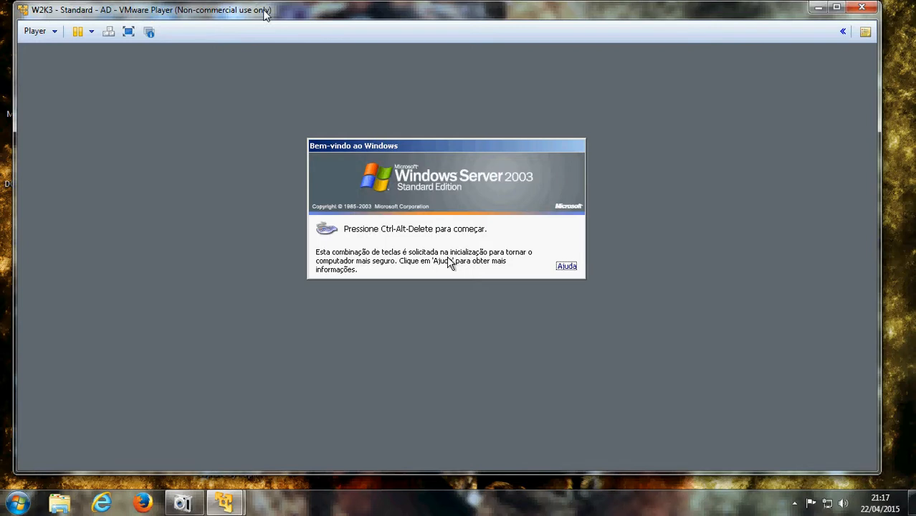
Log on to the AD server as labdesenviv\Administrador with the account password and close the Gerenciar o servidor window
{"action": "left_click", "coordinate": [106, 35]}
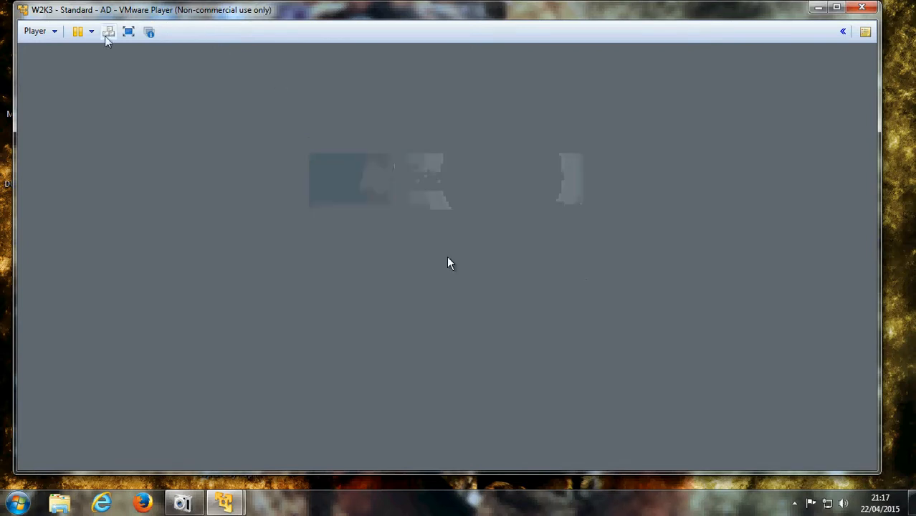
{"action": "left_click", "coordinate": [407, 256]}
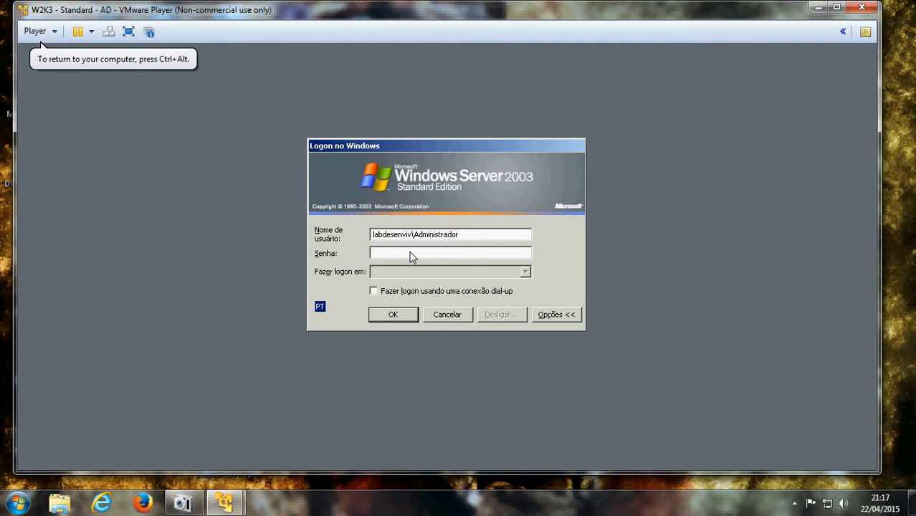
{"action": "type", "text": "••"}
{"action": "left_click", "coordinate": [400, 320]}
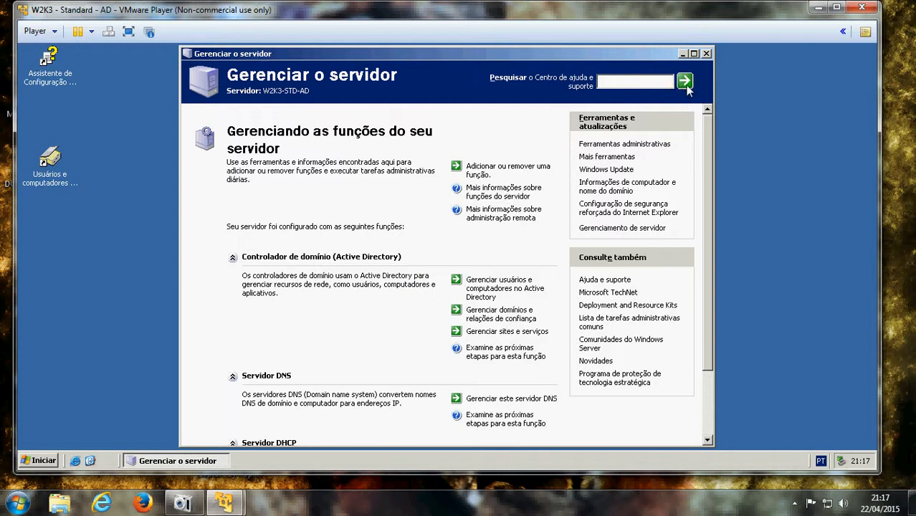
{"action": "left_click", "coordinate": [706, 54]}
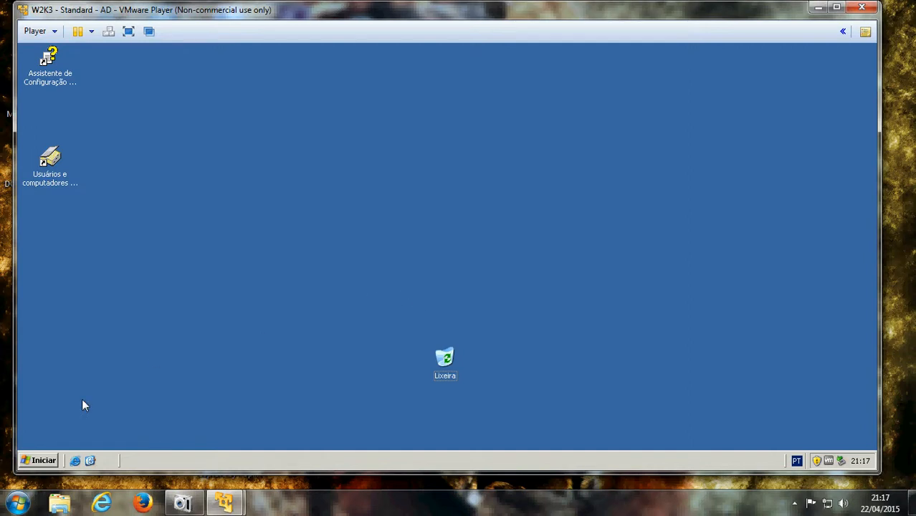
Check the IP address, subnet mask and gateway in the status of the AD server's Conexão local
{"action": "left_click", "coordinate": [47, 461]}
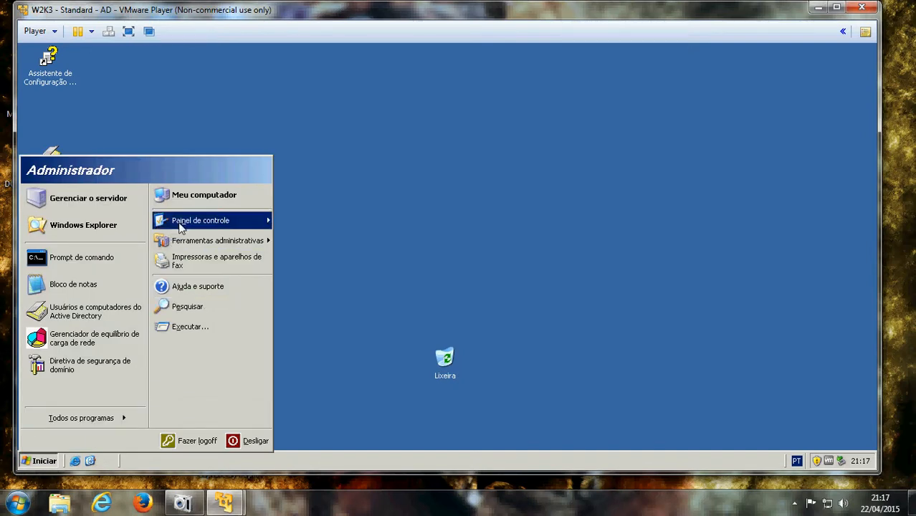
{"action": "mouse_move", "coordinate": [180, 226]}
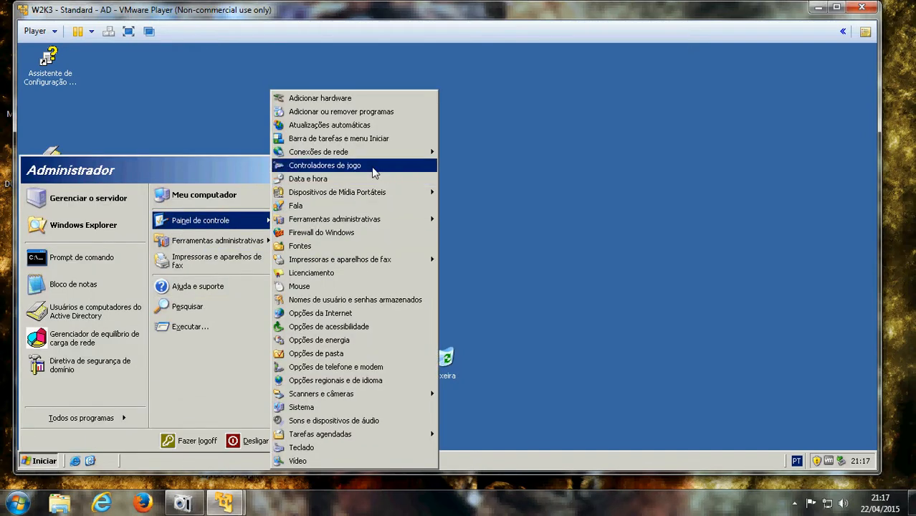
{"action": "mouse_move", "coordinate": [397, 154]}
{"action": "left_click", "coordinate": [459, 165]}
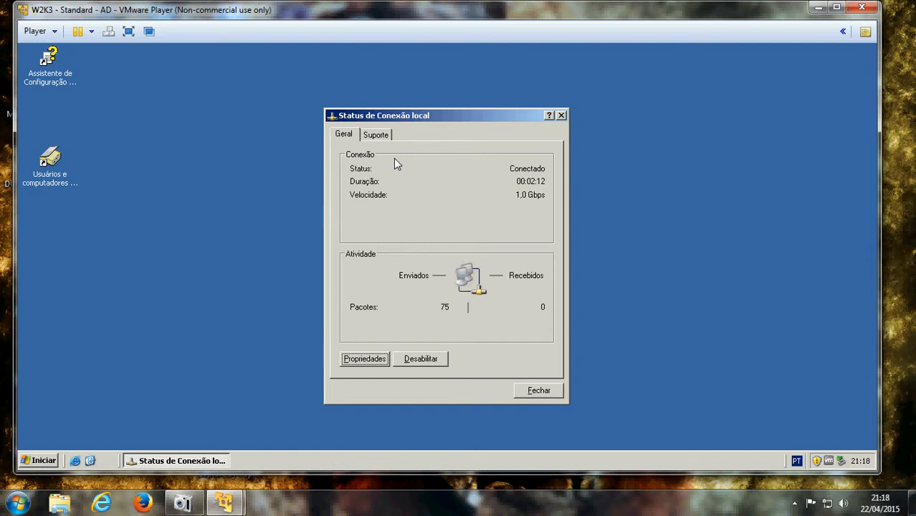
{"action": "left_click", "coordinate": [377, 136]}
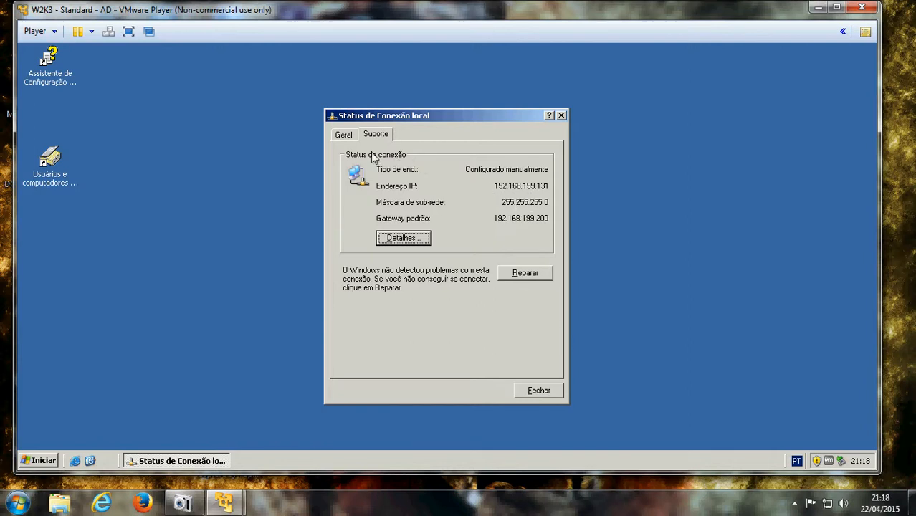
Examine the TCP/IP address and DNS settings in the Conexão local properties, and close them without saving
{"action": "left_click", "coordinate": [346, 136]}
{"action": "left_click", "coordinate": [365, 361]}
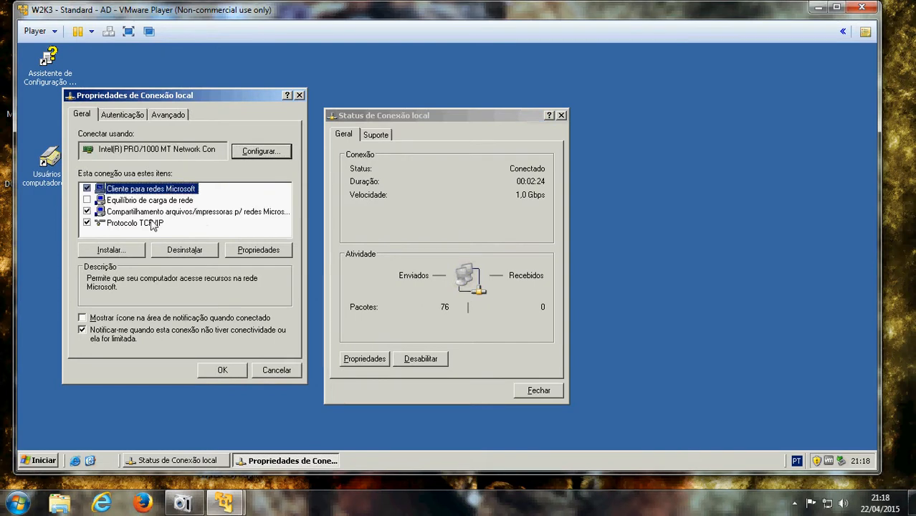
{"action": "left_click", "coordinate": [152, 224]}
{"action": "left_click", "coordinate": [253, 250]}
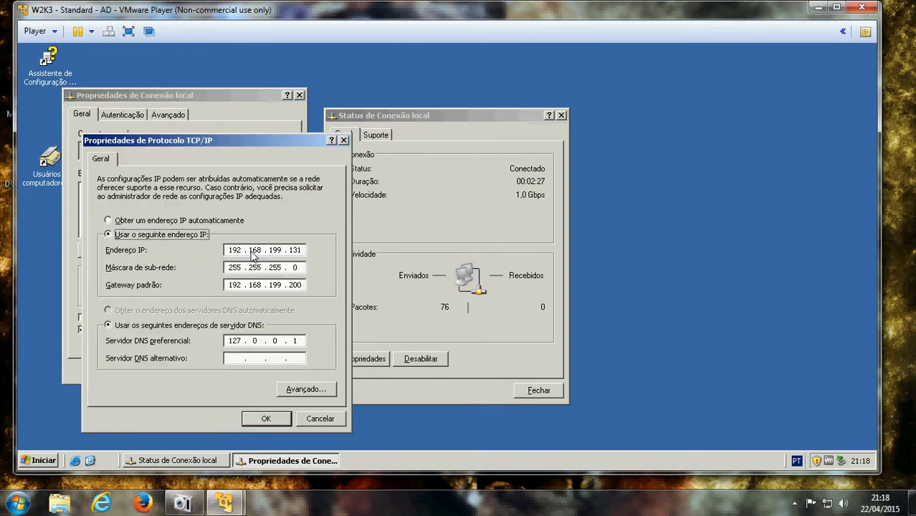
{"action": "left_click", "coordinate": [279, 251]}
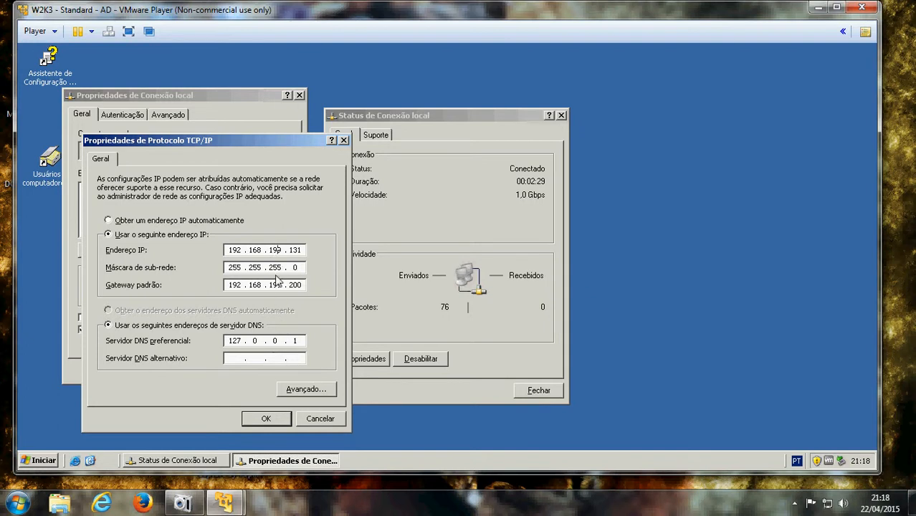
{"action": "type", "text": "9"}
{"action": "left_click", "coordinate": [294, 270]}
{"action": "left_click", "coordinate": [298, 342]}
{"action": "left_click", "coordinate": [318, 419]}
{"action": "left_click", "coordinate": [286, 378]}
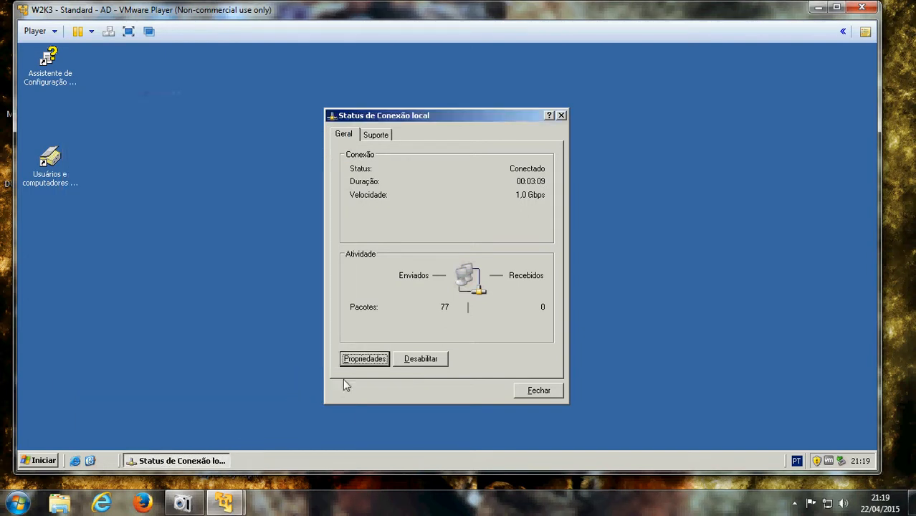
{"action": "left_click", "coordinate": [531, 393]}
Open the DNS console and display the forwarders in the W2K3-STD-AD server properties
{"action": "left_click", "coordinate": [50, 460]}
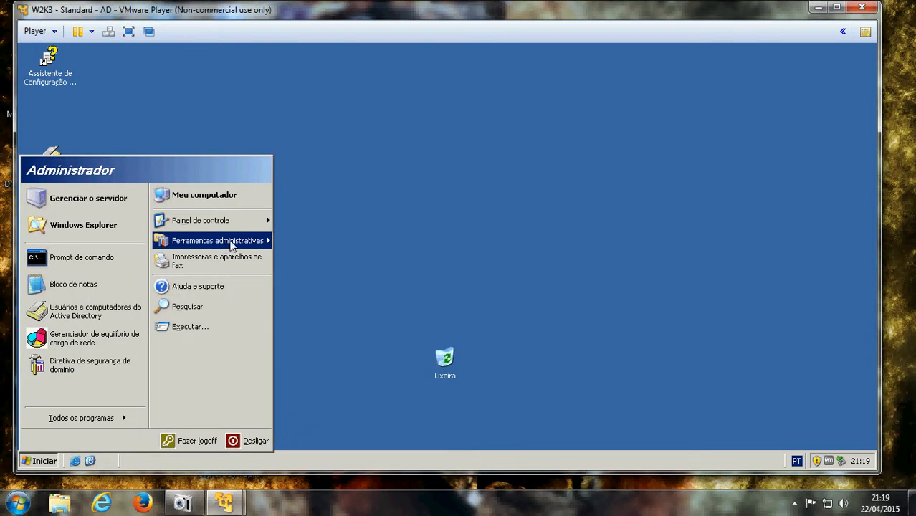
{"action": "mouse_move", "coordinate": [231, 244]}
{"action": "left_click", "coordinate": [301, 248]}
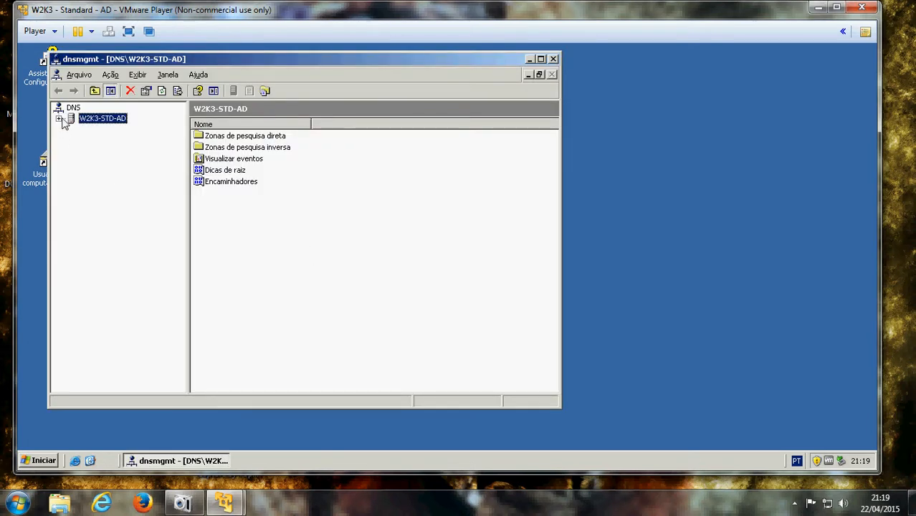
{"action": "left_click", "coordinate": [58, 118]}
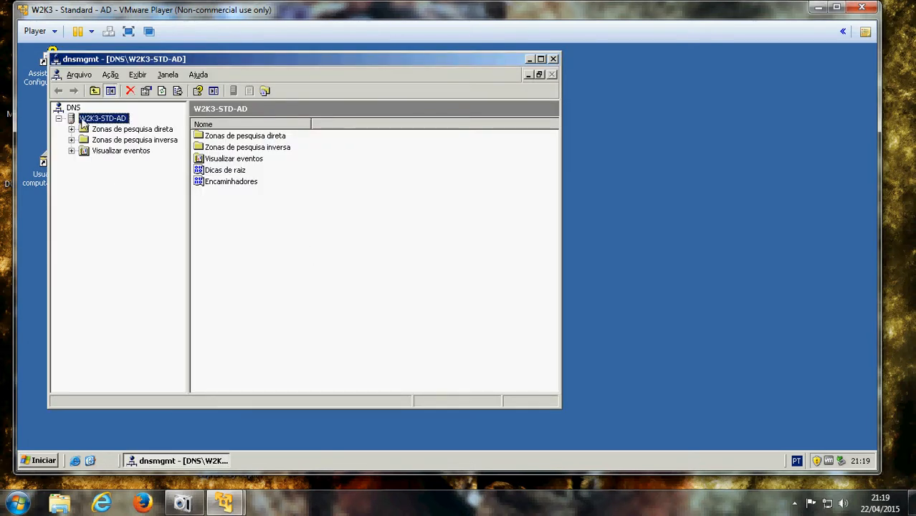
{"action": "right_click", "coordinate": [119, 122]}
{"action": "left_click", "coordinate": [164, 316]}
{"action": "left_click", "coordinate": [276, 112]}
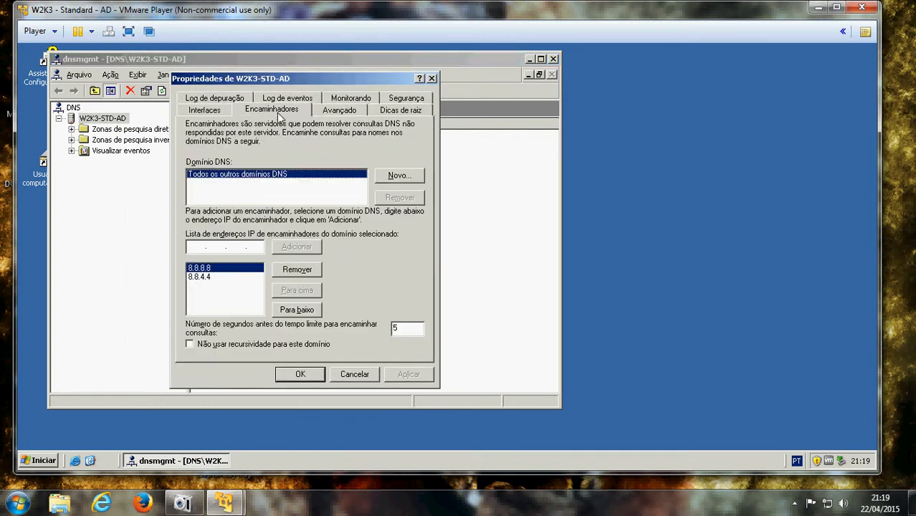
Review the 8.8.8.8 and 8.8.4.4 forwarder entries, cancel the server properties and close the DNS console
{"action": "left_click", "coordinate": [205, 277]}
{"action": "left_click", "coordinate": [206, 268]}
{"action": "left_click", "coordinate": [205, 277]}
{"action": "left_click", "coordinate": [208, 268]}
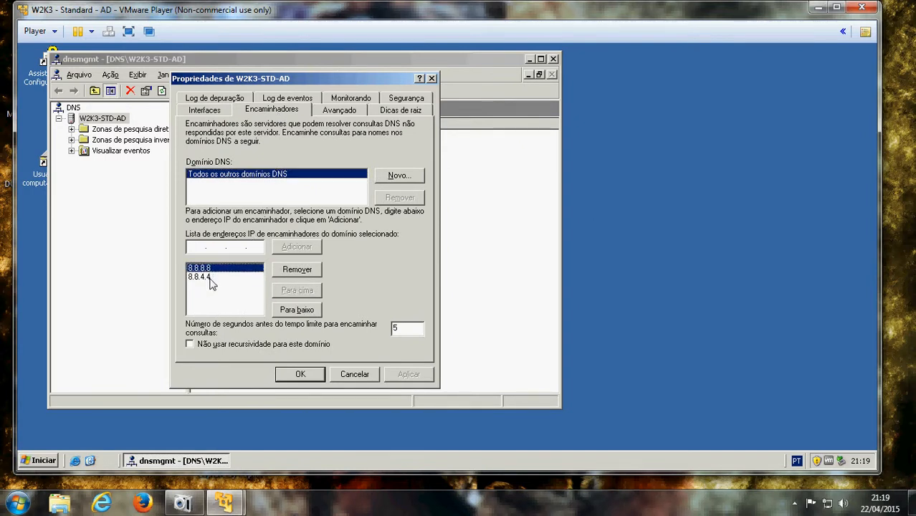
{"action": "left_click", "coordinate": [211, 278]}
{"action": "left_click", "coordinate": [211, 269]}
{"action": "left_click", "coordinate": [209, 278]}
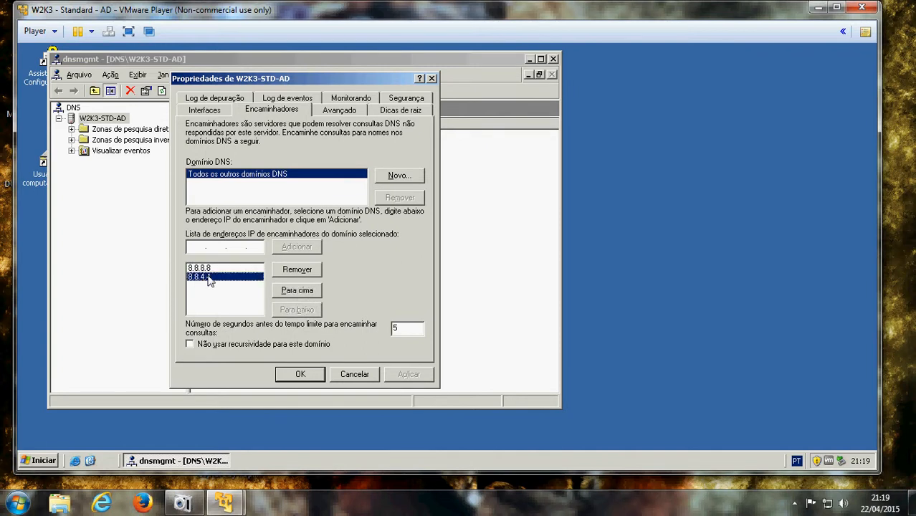
{"action": "left_click", "coordinate": [210, 269]}
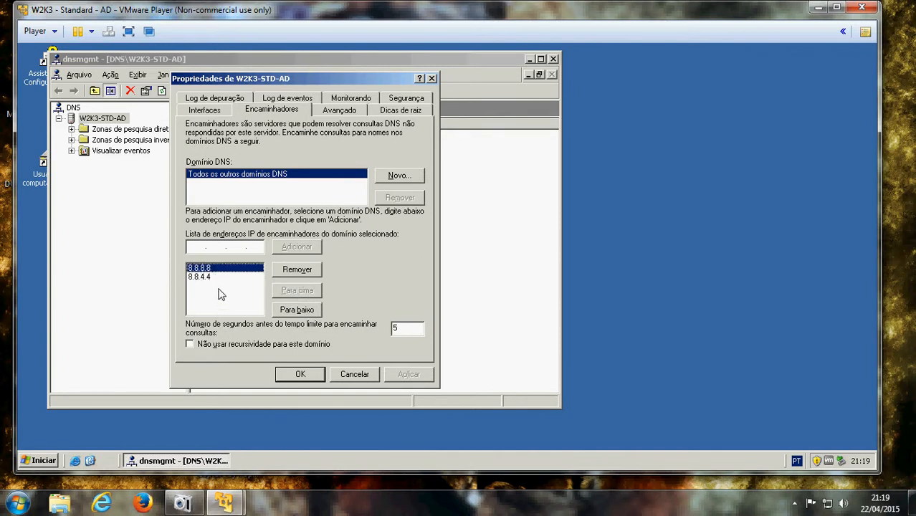
{"action": "left_click", "coordinate": [212, 278]}
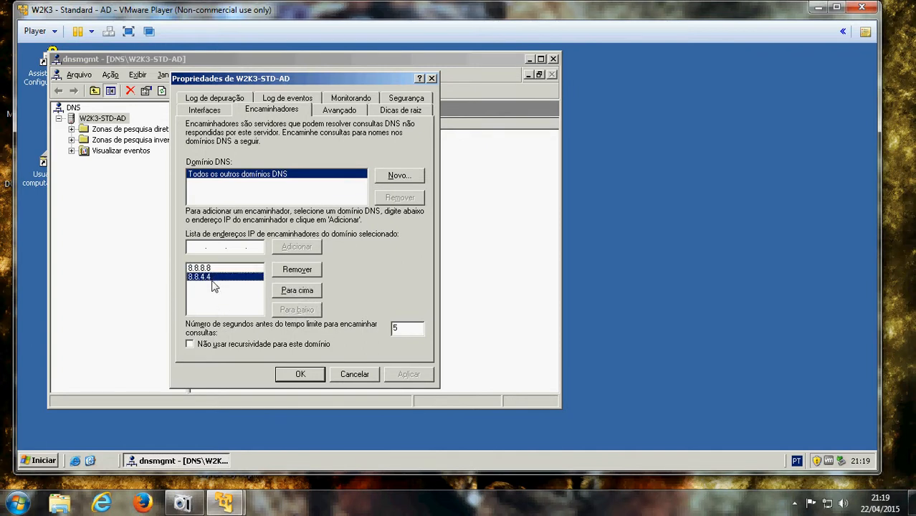
{"action": "left_click", "coordinate": [363, 377]}
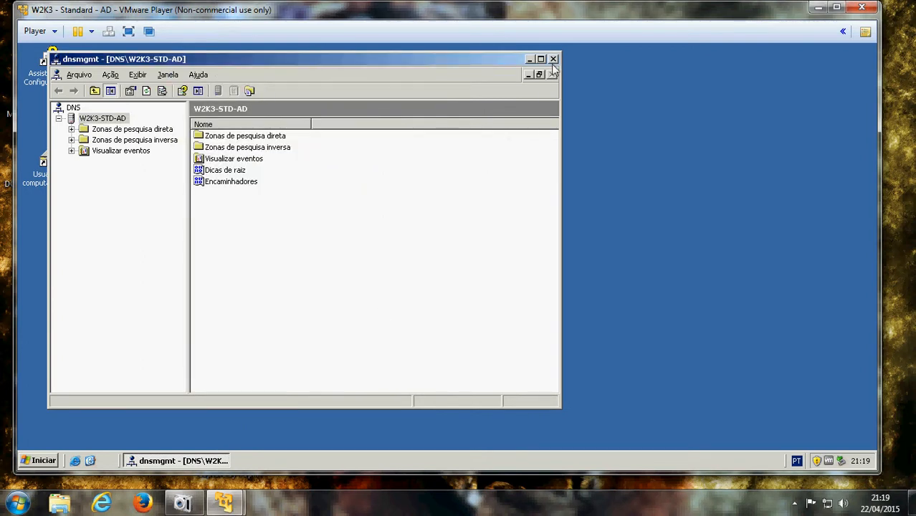
{"action": "left_click", "coordinate": [553, 59]}
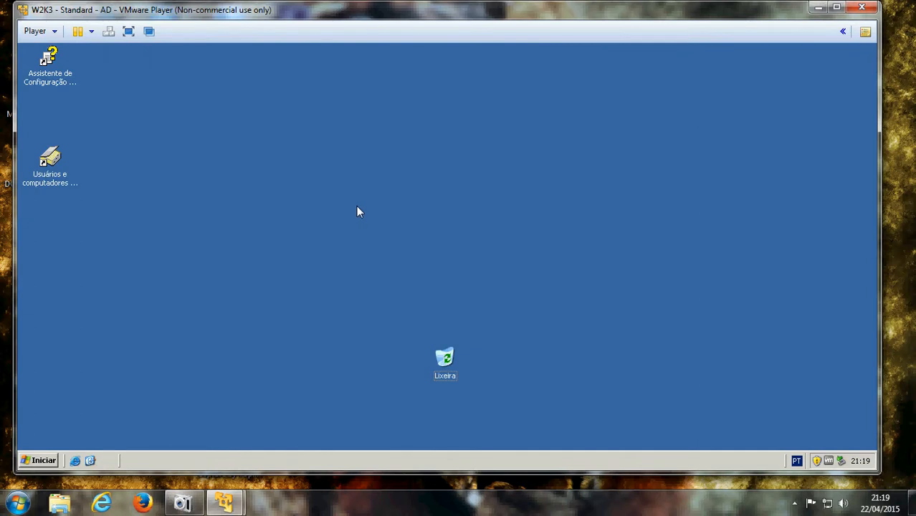
Test connectivity from the AD server to the host by pinging 192.168.199.1 in a command prompt
{"action": "key", "text": "super+r"}
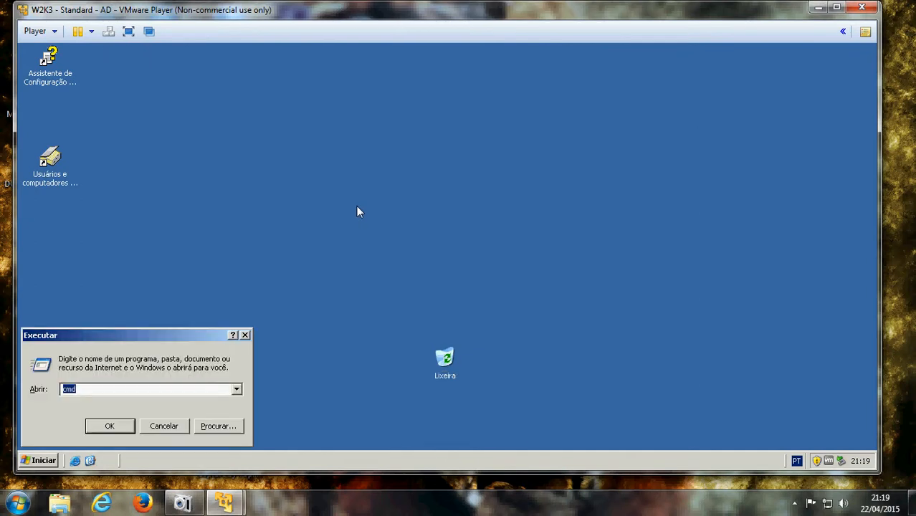
{"action": "key", "text": "Return"}
{"action": "type", "text": "ping"}
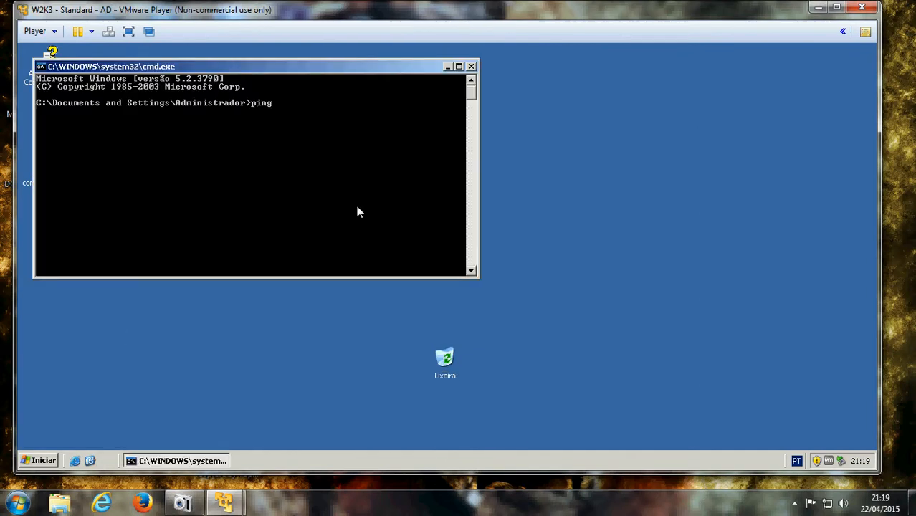
{"action": "type", "text": " 192.168.199.1"}
{"action": "key", "text": "Return"}
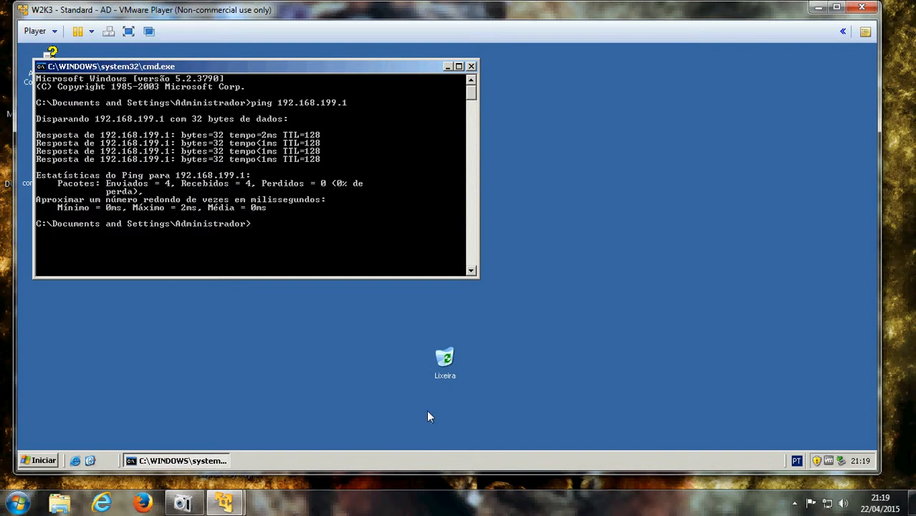
Switch to the VMware Player home window and postpone the VMware Workstation 11.0.0 update offer
{"action": "mouse_move", "coordinate": [225, 504]}
{"action": "left_click", "coordinate": [285, 441]}
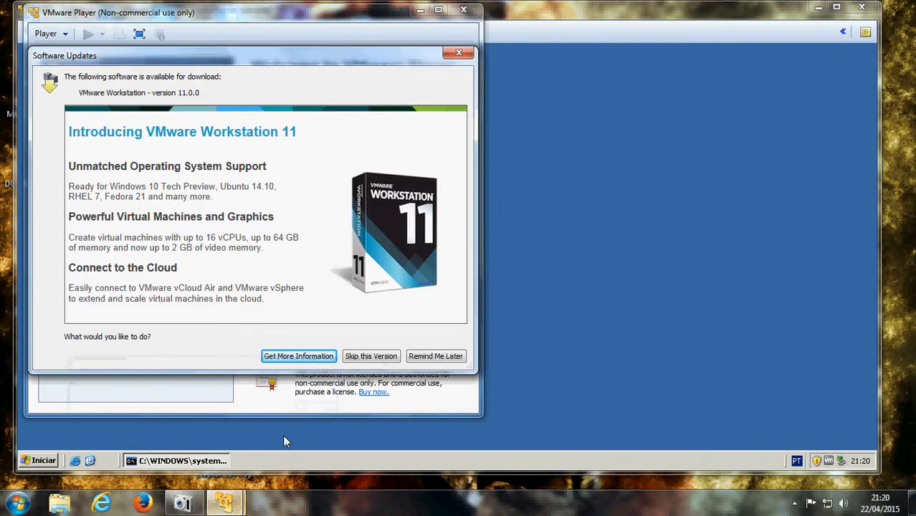
{"action": "left_click", "coordinate": [437, 359]}
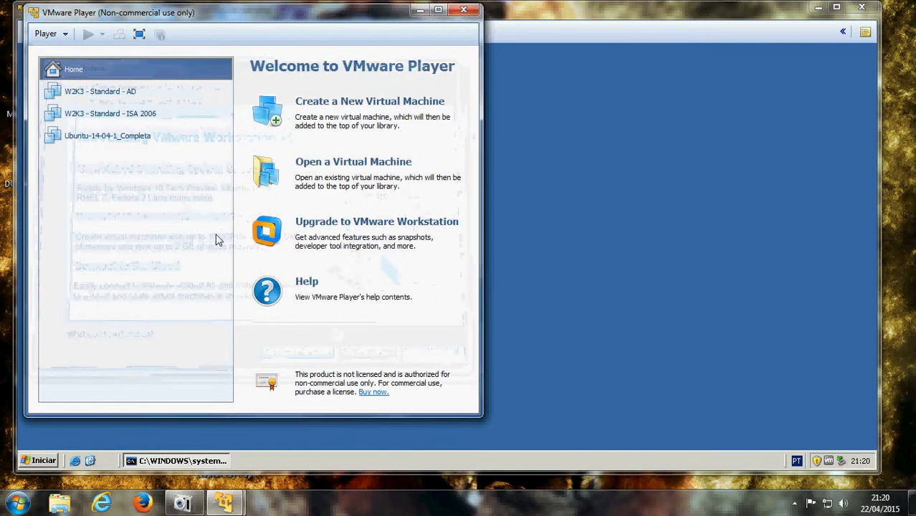
Start the W2K3 - Standard - ISA 2006 virtual machine, minimize its window and close the command prompt on the AD server
{"action": "left_click", "coordinate": [144, 116]}
{"action": "left_click", "coordinate": [293, 333]}
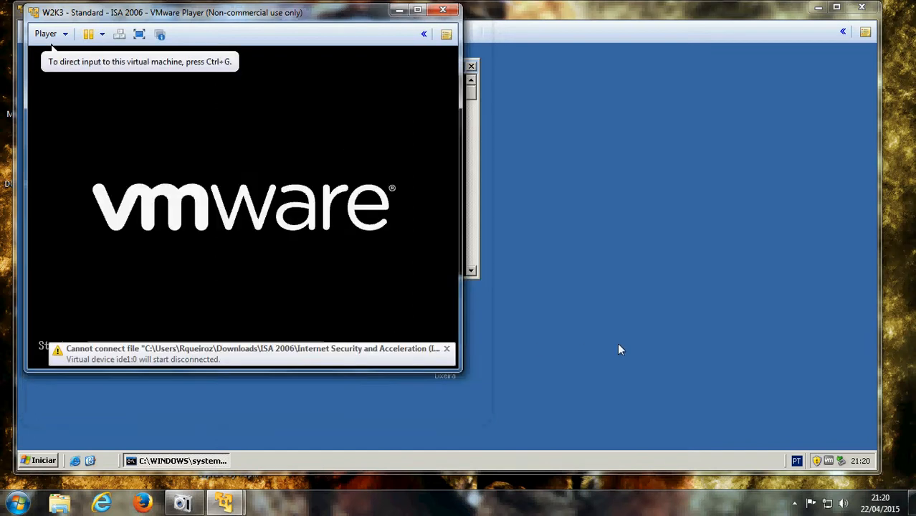
{"action": "left_click", "coordinate": [399, 11]}
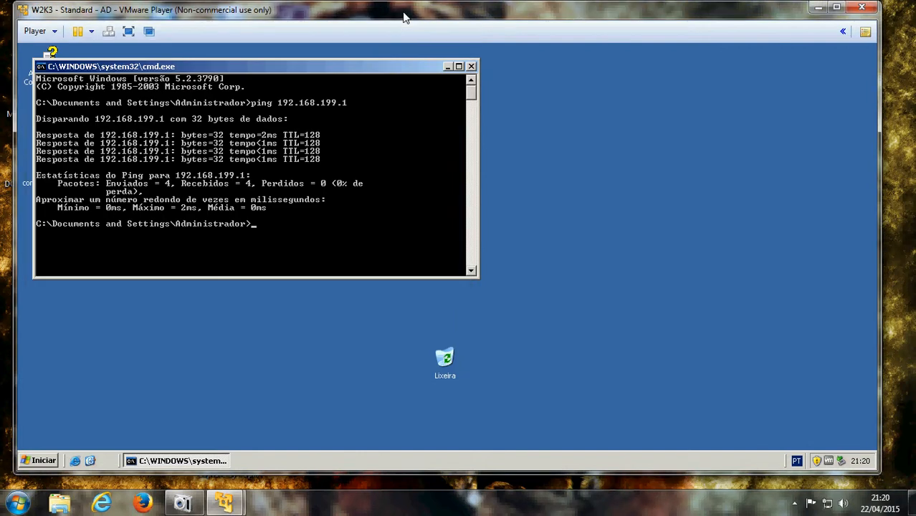
{"action": "left_click", "coordinate": [471, 67]}
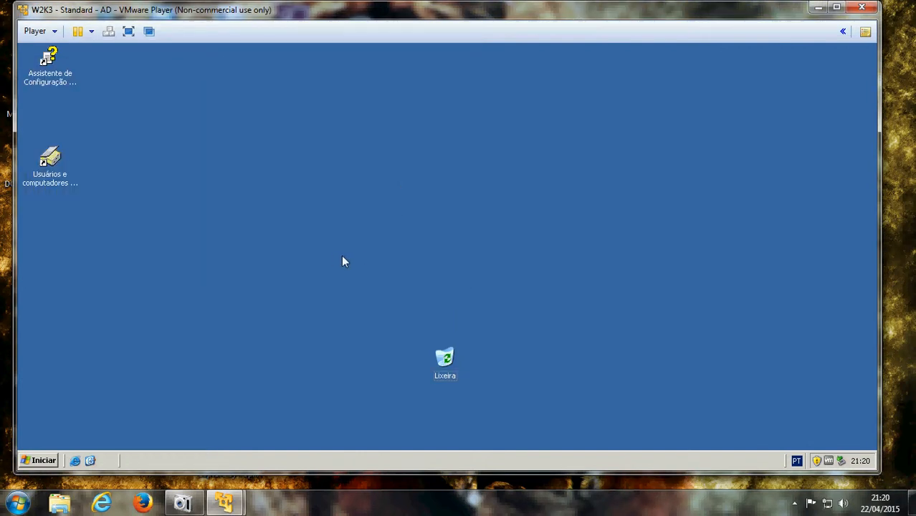
{"action": "left_click", "coordinate": [50, 463]}
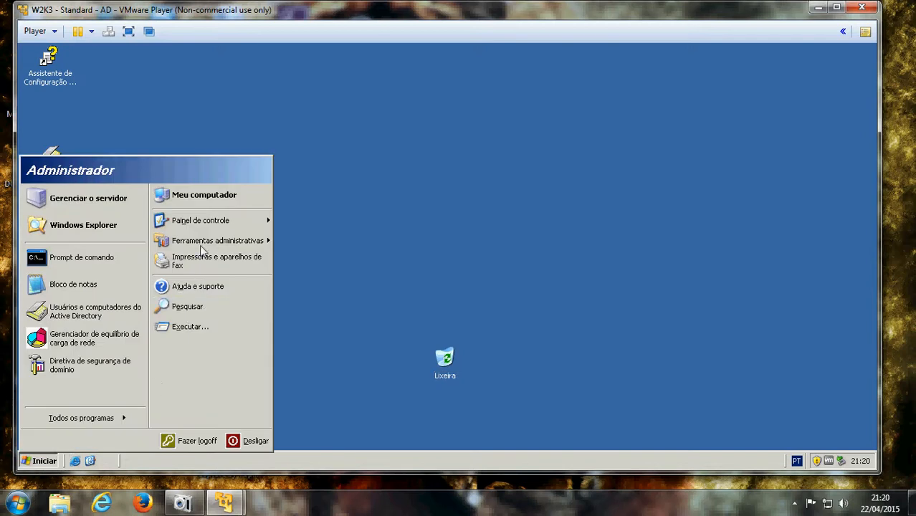
{"action": "mouse_move", "coordinate": [205, 226]}
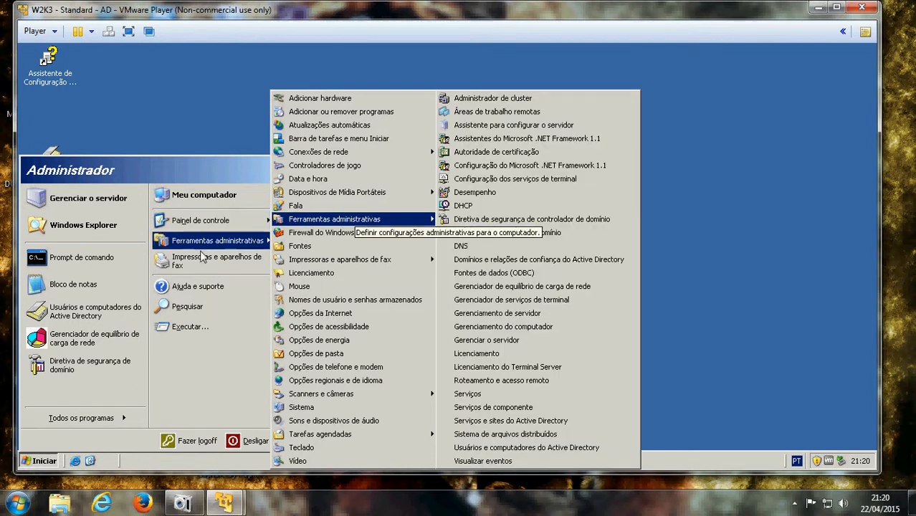
{"action": "left_click", "coordinate": [126, 97]}
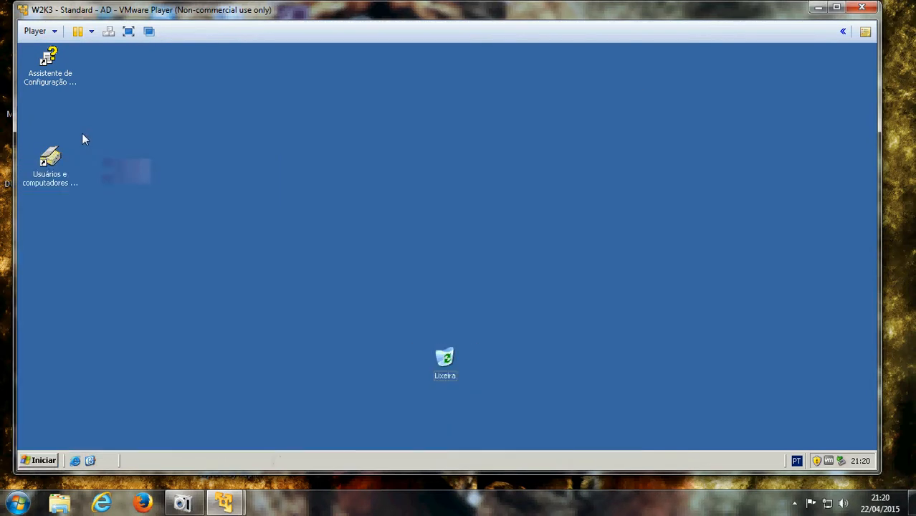
Open Active Directory Users and Computers on the AD server and review the Users and Computers containers of labdesenviv.local
{"action": "left_click", "coordinate": [43, 163]}
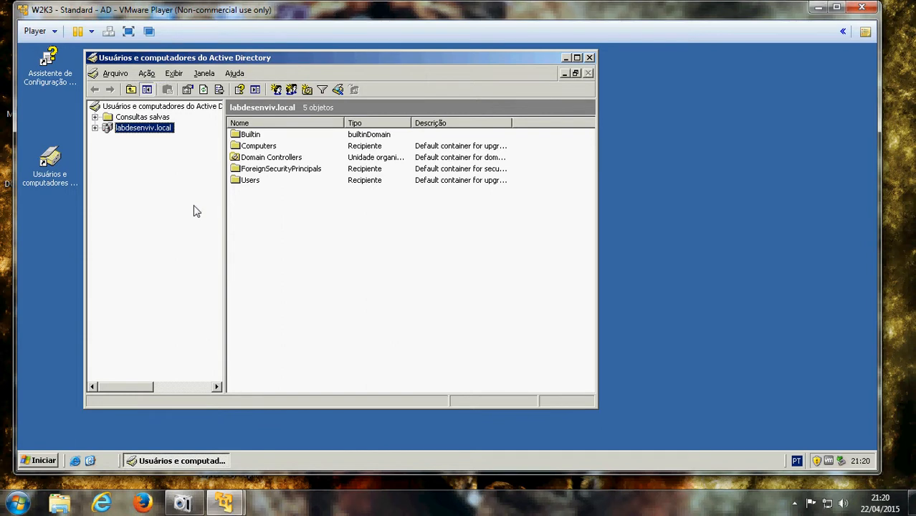
{"action": "left_click", "coordinate": [94, 129]}
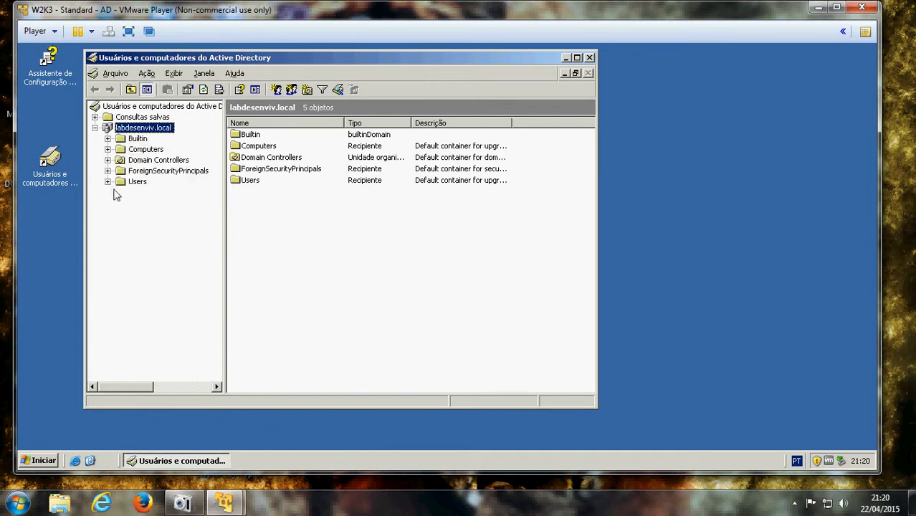
{"action": "left_click", "coordinate": [137, 182]}
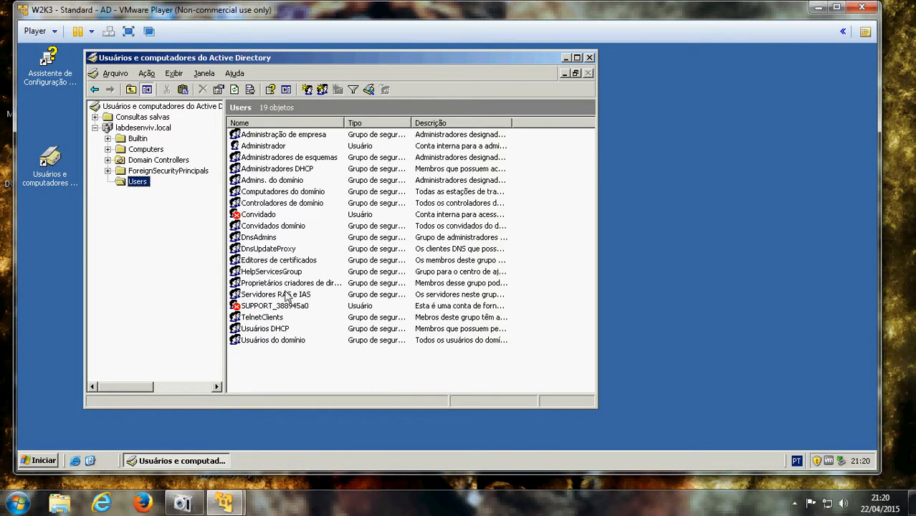
{"action": "left_click", "coordinate": [260, 372]}
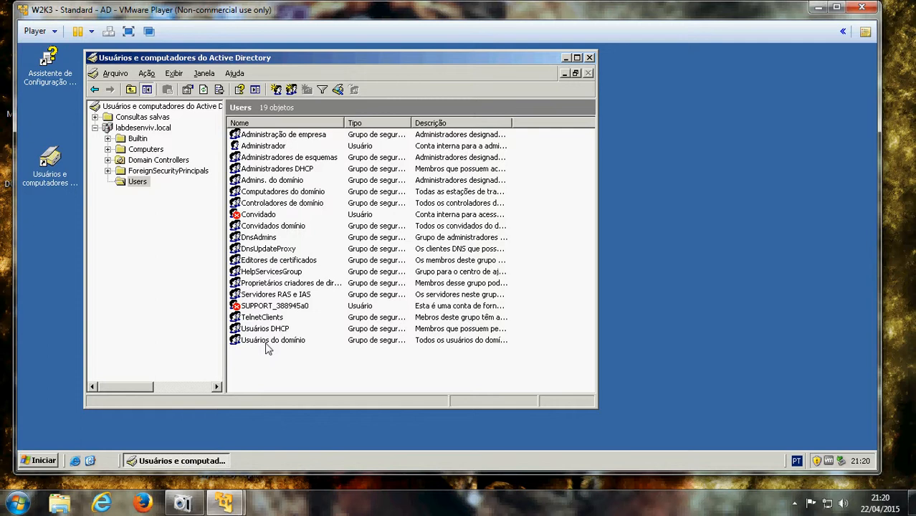
{"action": "key", "text": "BackSpace"}
{"action": "left_click", "coordinate": [149, 151]}
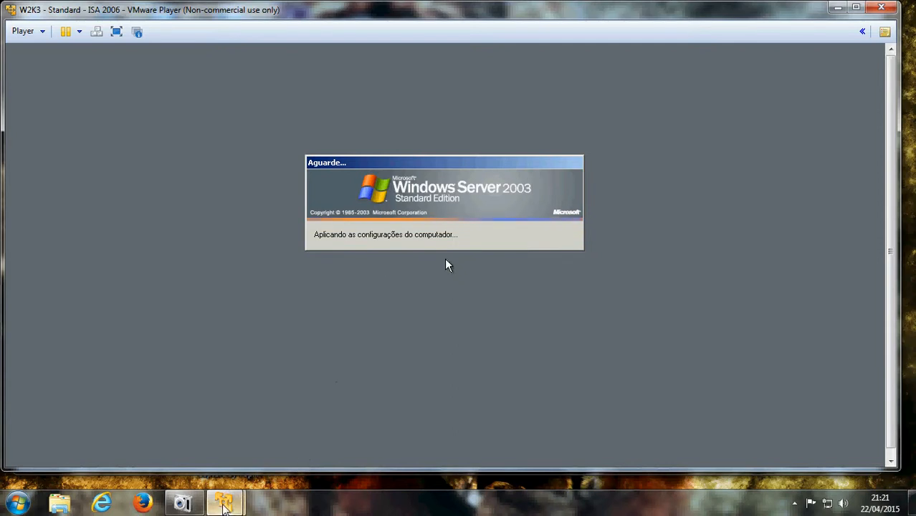
{"action": "mouse_move", "coordinate": [225, 501]}
{"action": "left_click", "coordinate": [182, 453]}
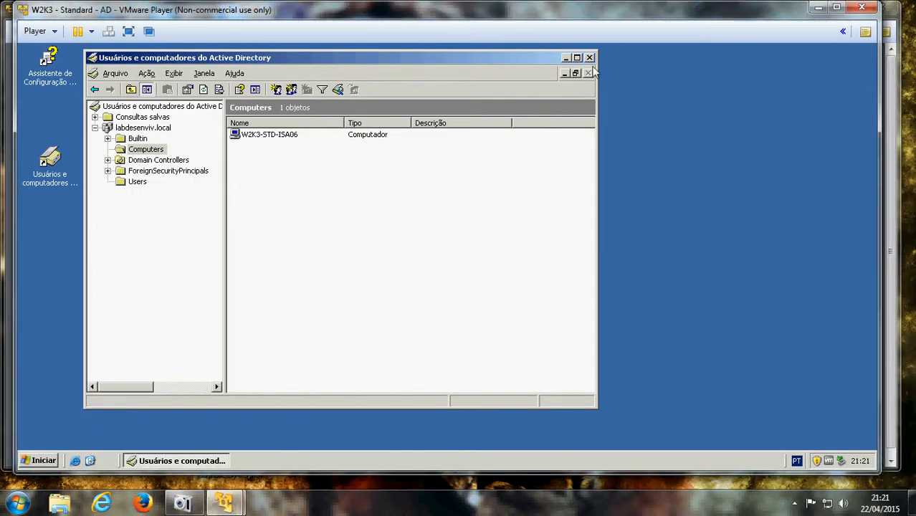
{"action": "left_click", "coordinate": [565, 58]}
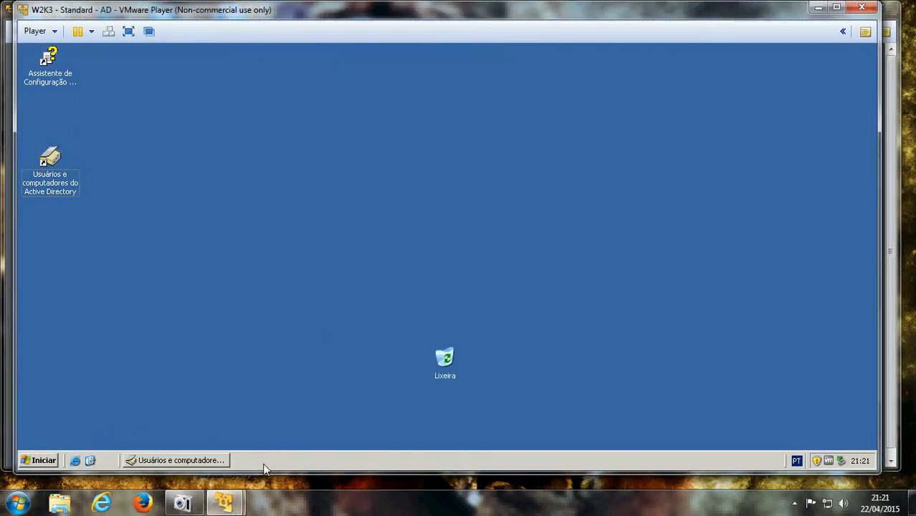
{"action": "left_click", "coordinate": [224, 463]}
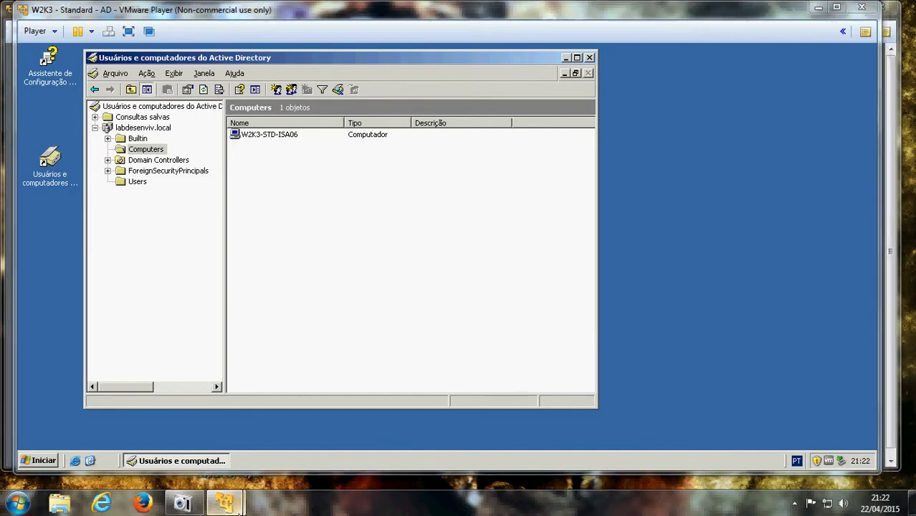
Switch to the ISA 2006 virtual machine and log on as LABDESENVIV\Administrador with the account password
{"action": "mouse_move", "coordinate": [224, 502]}
{"action": "left_click", "coordinate": [272, 441]}
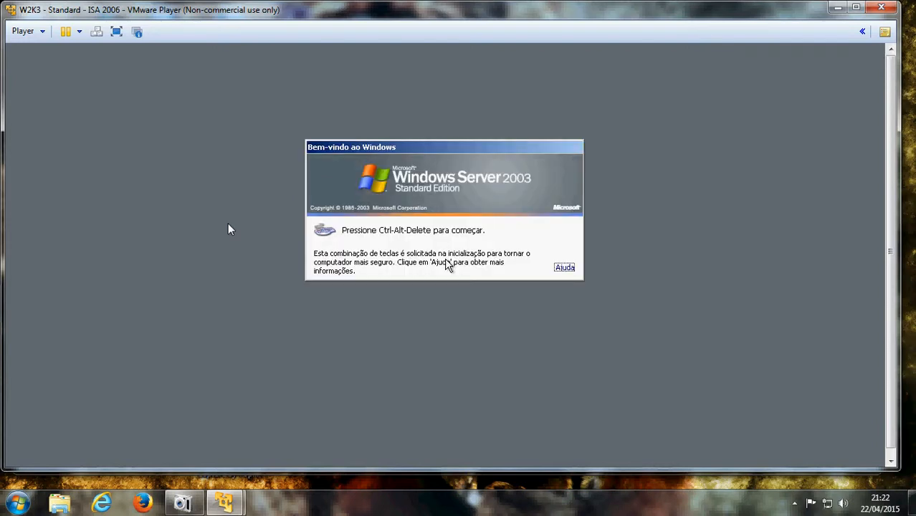
{"action": "left_click", "coordinate": [98, 33]}
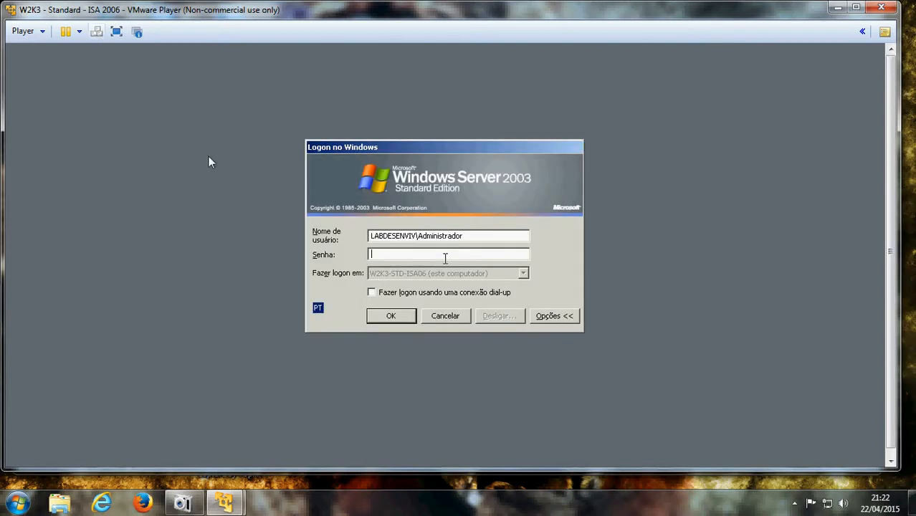
{"action": "left_click", "coordinate": [451, 259]}
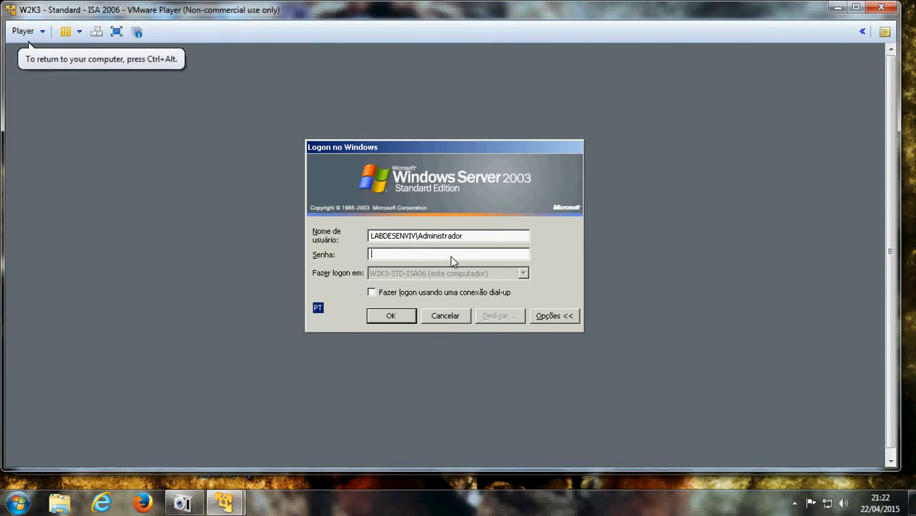
{"action": "type", "text": "••"}
{"action": "key", "text": "Return"}
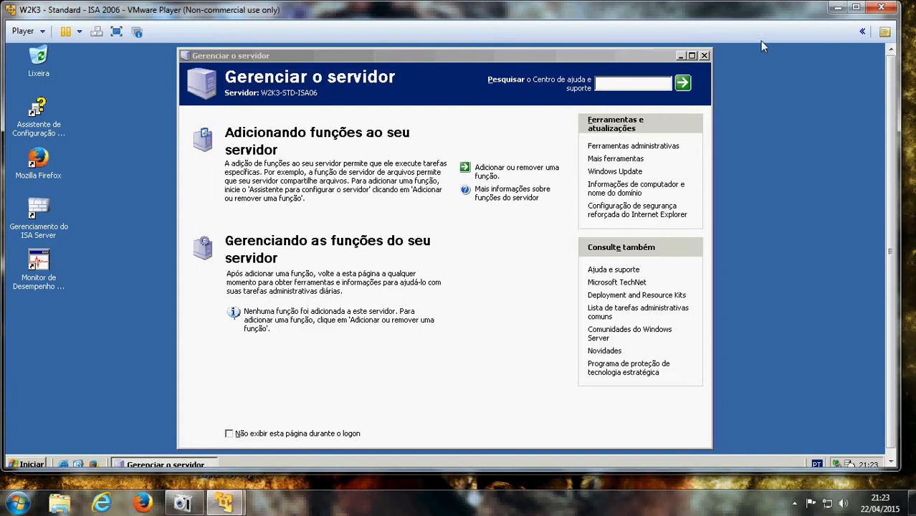
Close the Gerenciar o servidor window and the update notice on the ISA server, and open its network connections
{"action": "left_click", "coordinate": [704, 56]}
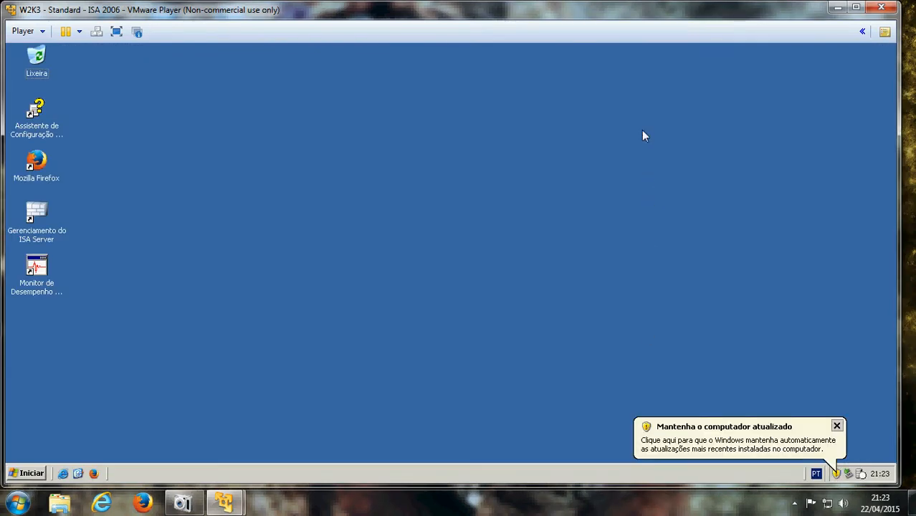
{"action": "left_click", "coordinate": [836, 428]}
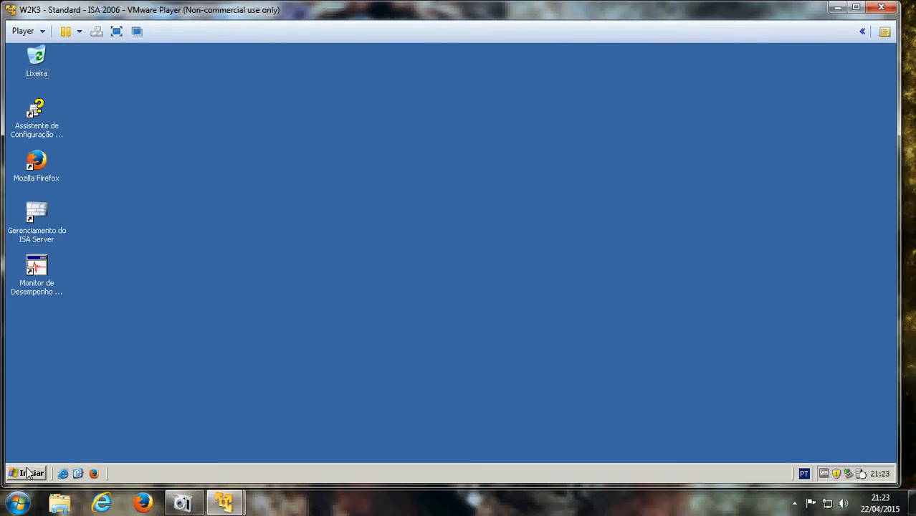
{"action": "left_click", "coordinate": [27, 473]}
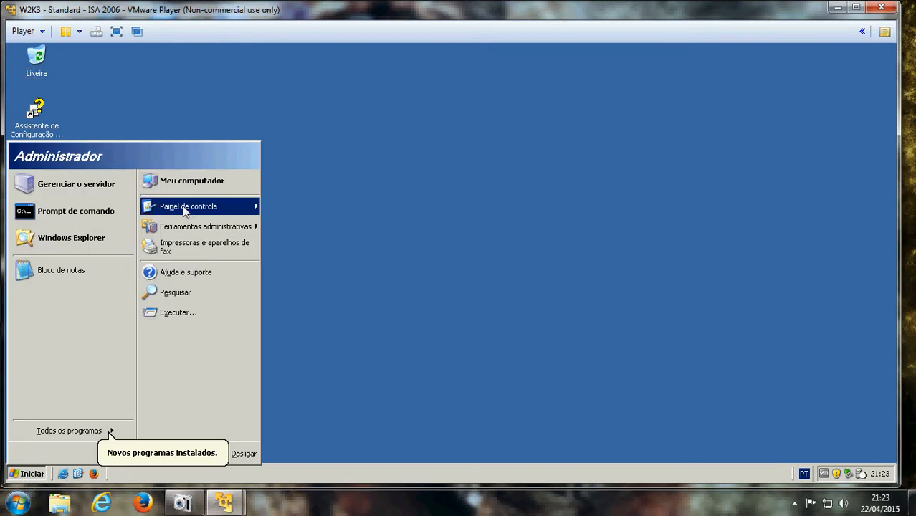
{"action": "mouse_move", "coordinate": [185, 209]}
{"action": "mouse_move", "coordinate": [399, 168]}
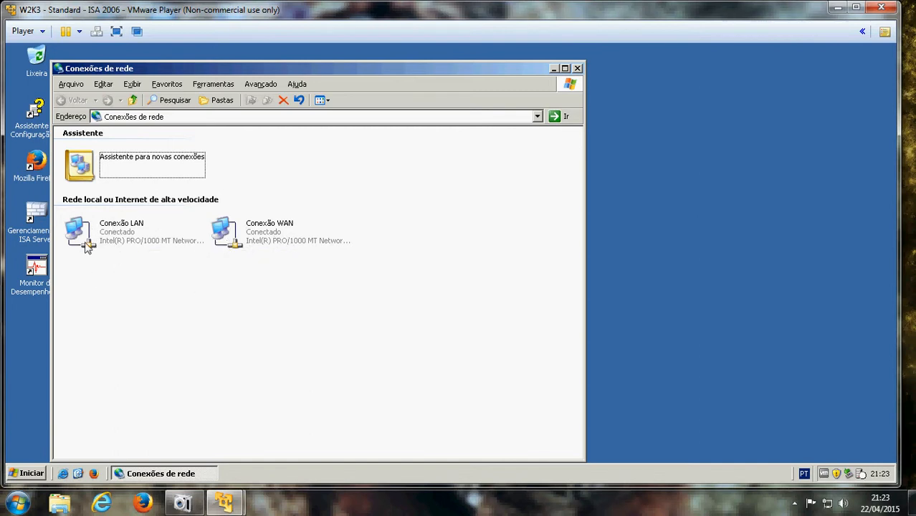
Examine the TCP/IP properties of Conexão LAN on the ISA server, and cancel both dialogs without changes
{"action": "left_click", "coordinate": [134, 239]}
{"action": "right_click", "coordinate": [133, 235]}
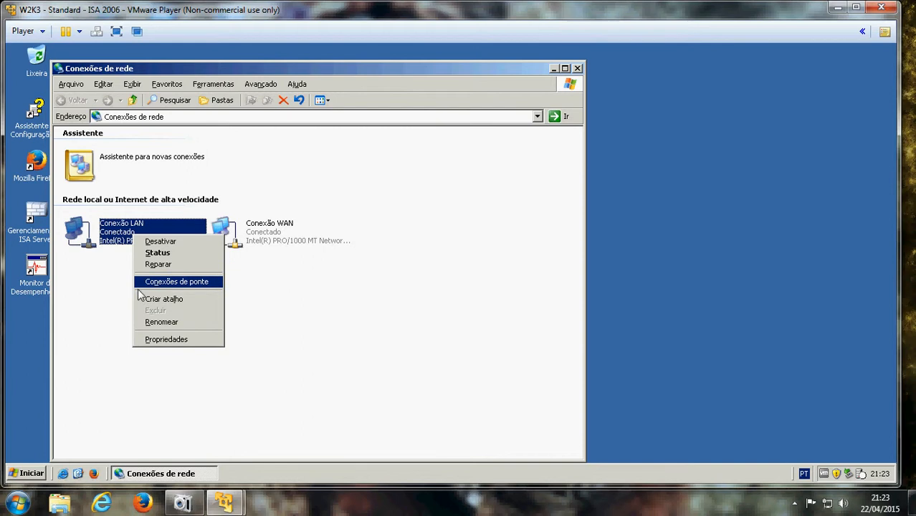
{"action": "left_click", "coordinate": [171, 341]}
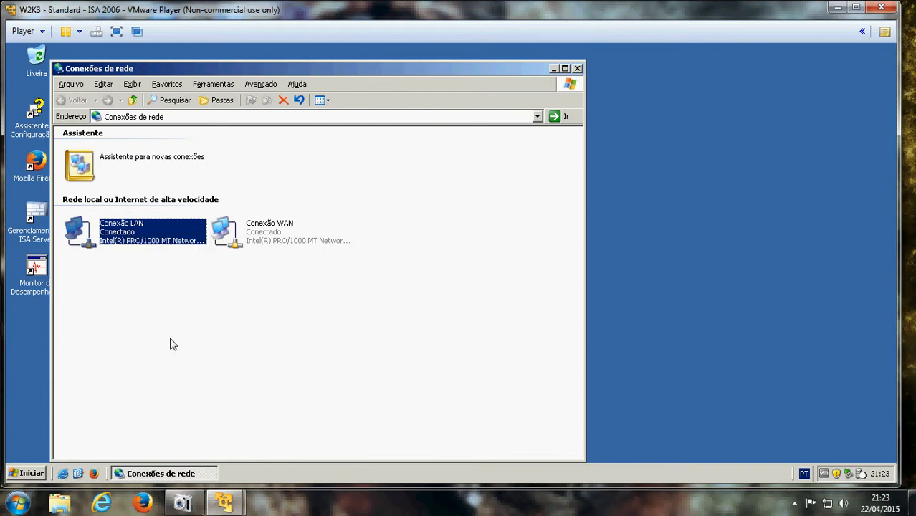
{"action": "double_click", "coordinate": [154, 253]}
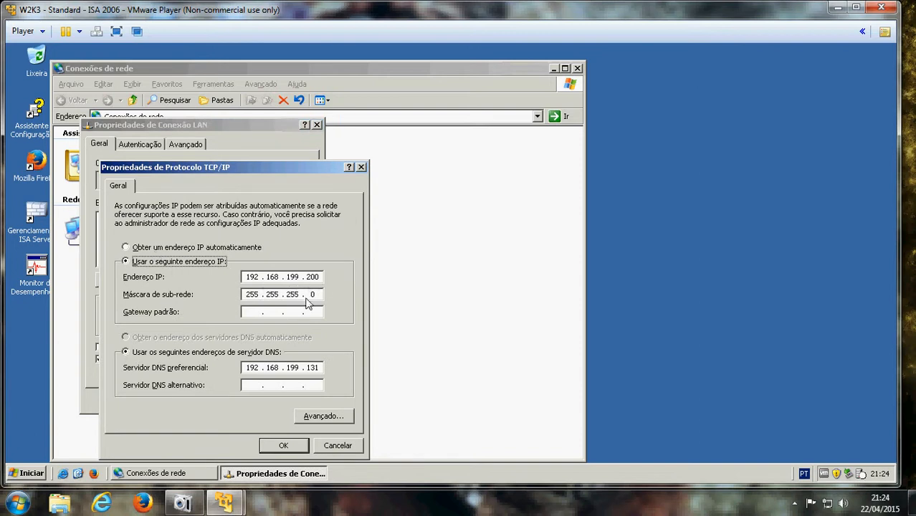
{"action": "left_click", "coordinate": [337, 445]}
{"action": "left_click", "coordinate": [293, 402]}
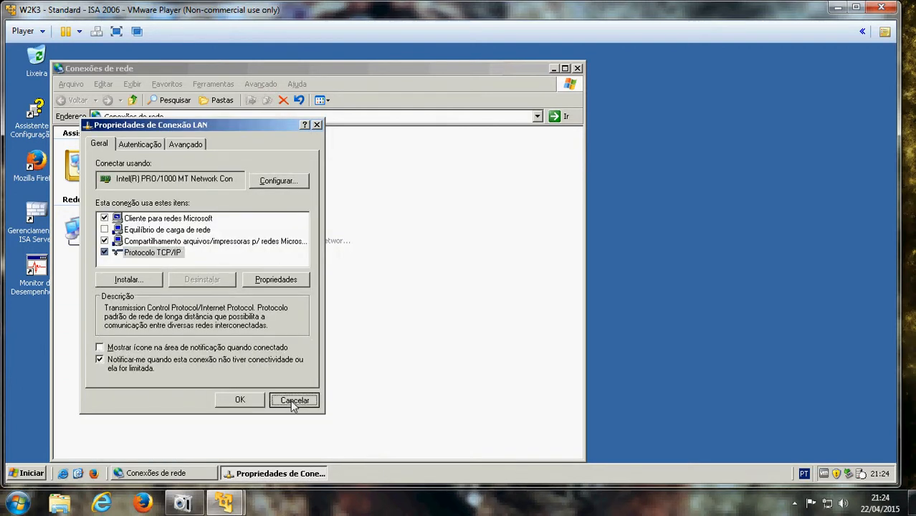
Examine the TCP/IP properties of Conexão WAN on the ISA server, and close both dialogs without changes
{"action": "left_click", "coordinate": [231, 243]}
{"action": "right_click", "coordinate": [241, 237]}
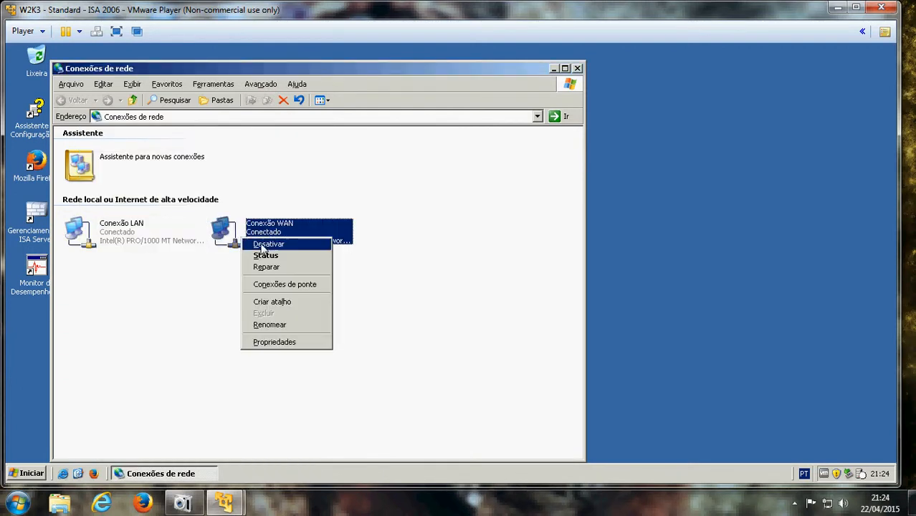
{"action": "left_click", "coordinate": [273, 342]}
{"action": "double_click", "coordinate": [189, 262]}
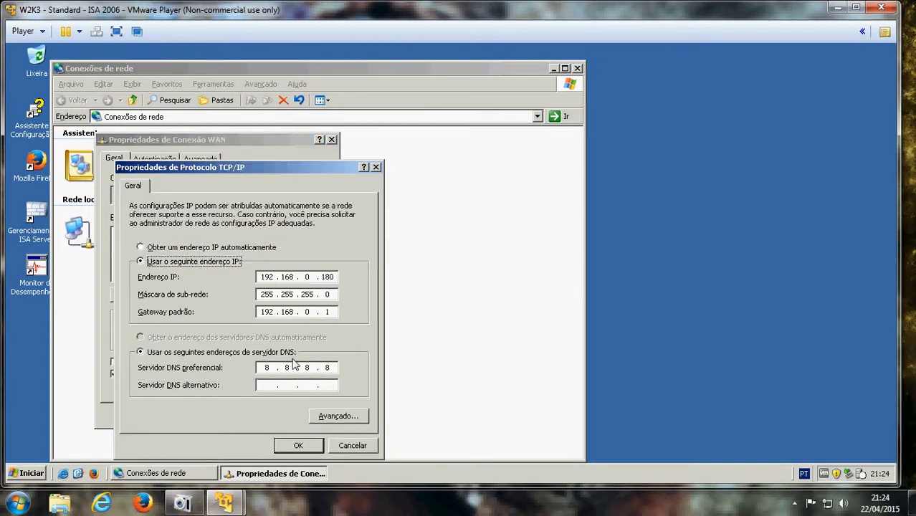
{"action": "left_click", "coordinate": [376, 168]}
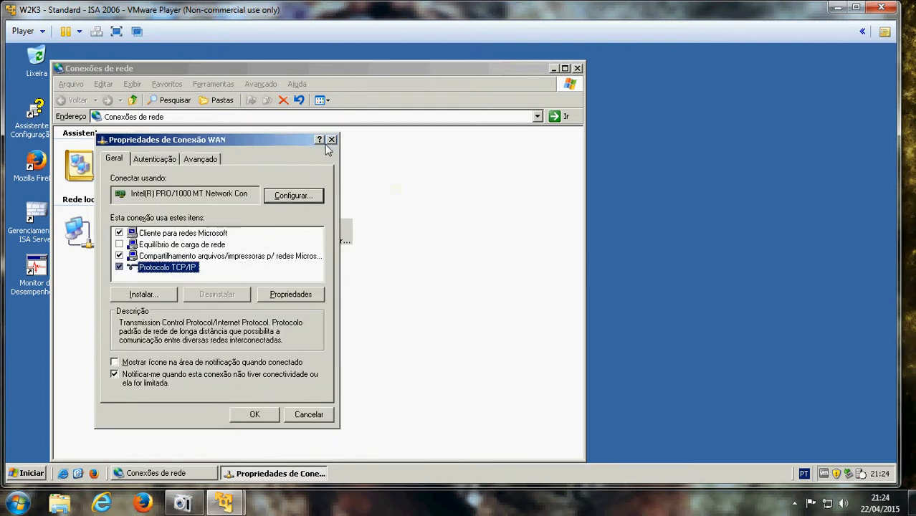
{"action": "left_click", "coordinate": [332, 140]}
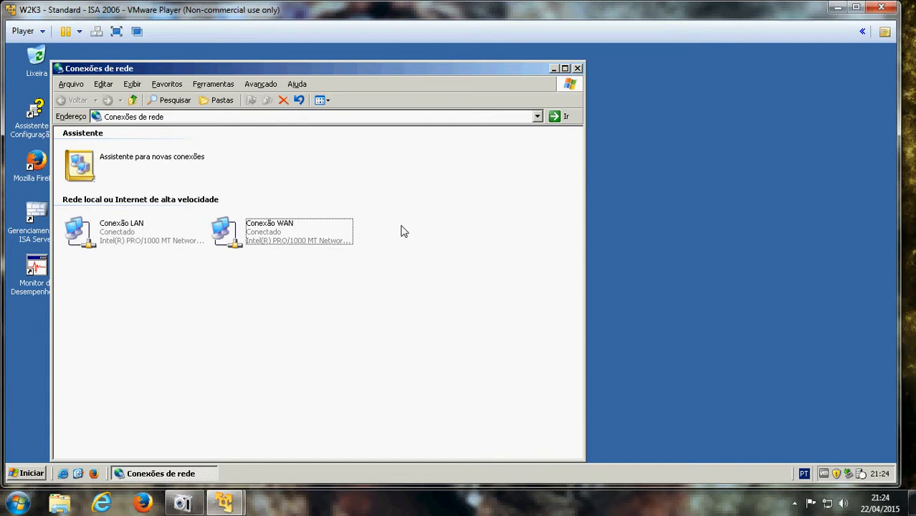
Open a command prompt on the ISA server and test internet connectivity by pinging 8.8.8.8
{"action": "key", "text": "super+r"}
{"action": "key", "text": "Return"}
{"action": "type", "text": "ping 8.8.8.8"}
{"action": "key", "text": "Return"}
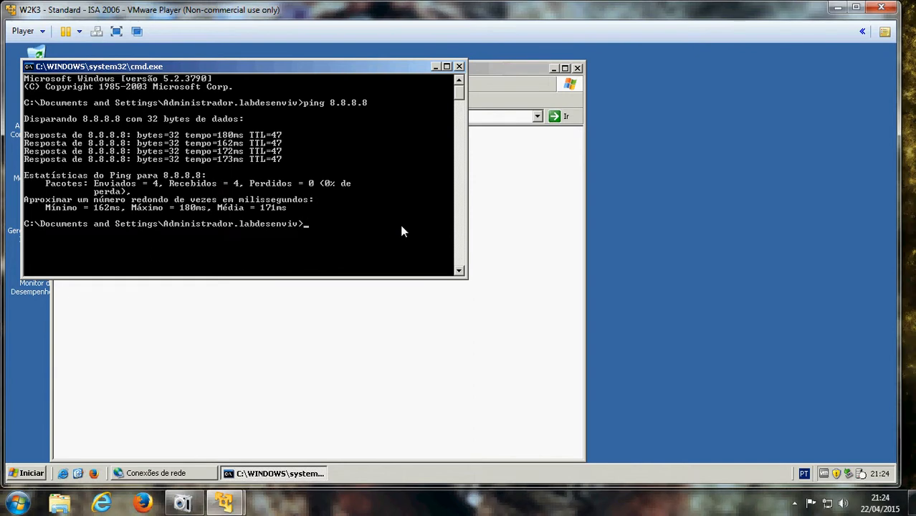
Ping the AD server at 192.168.199.131 from the ISA server and switch back to the AD virtual machine
{"action": "type", "text": "ping192.168.199."}
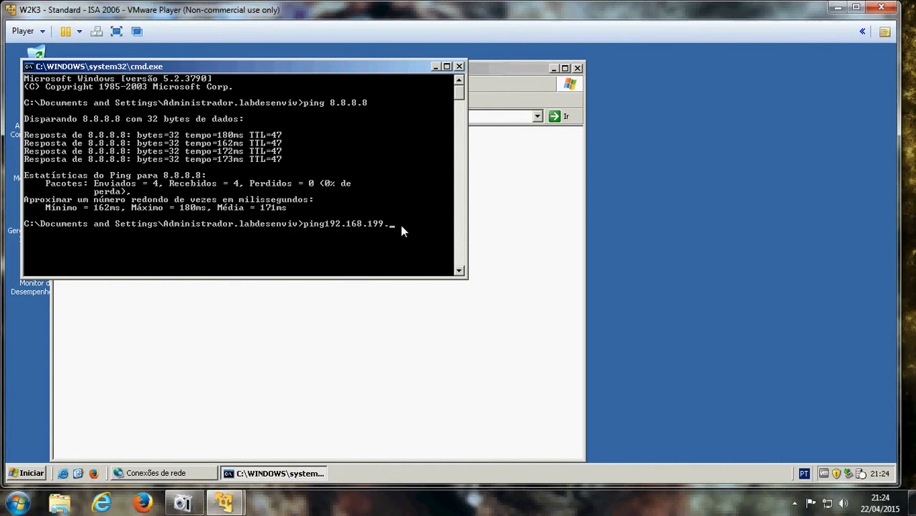
{"action": "key", "text": "Left"}
{"action": "key", "text": "Left"}
{"action": "key", "text": "Left"}
{"action": "key", "text": "Left"}
{"action": "key", "text": "Left"}
{"action": "key", "text": "Left"}
{"action": "key", "text": "Left"}
{"action": "key", "text": "Left"}
{"action": "key", "text": "Left"}
{"action": "key", "text": "Left"}
{"action": "key", "text": "Return"}
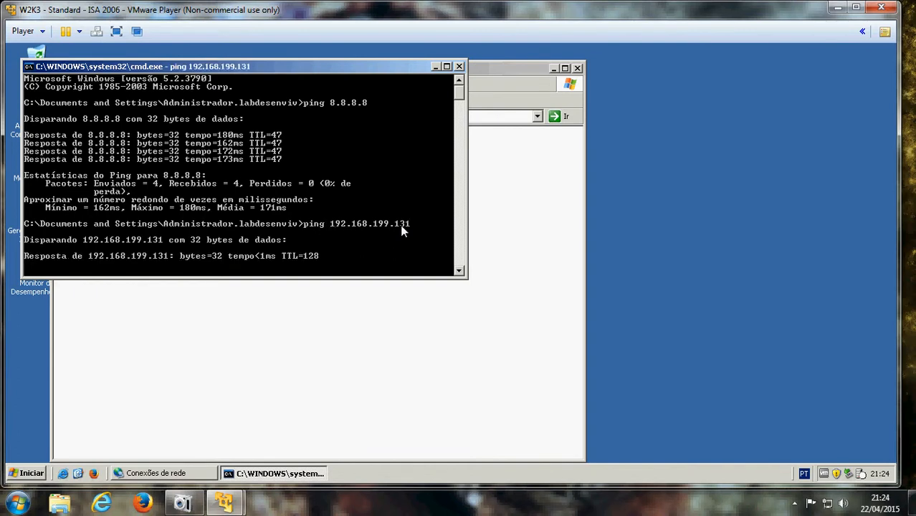
{"action": "mouse_move", "coordinate": [239, 507]}
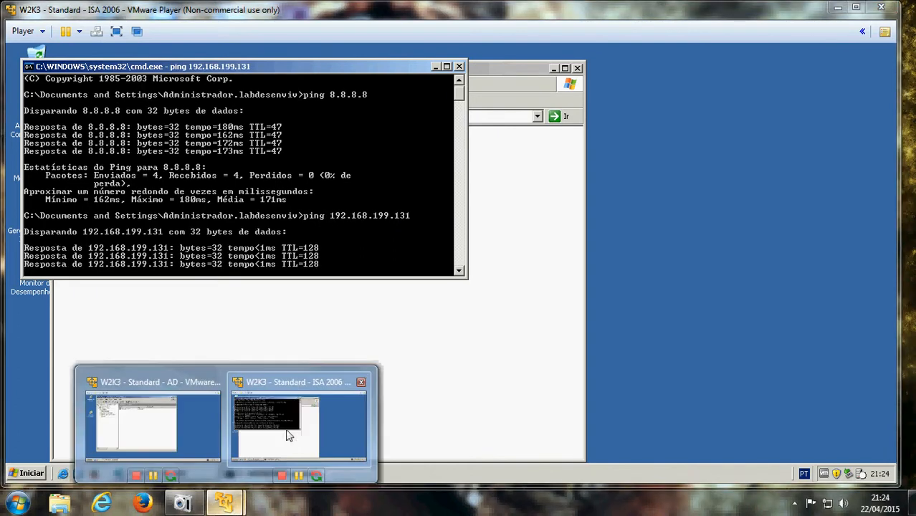
{"action": "left_click", "coordinate": [181, 415]}
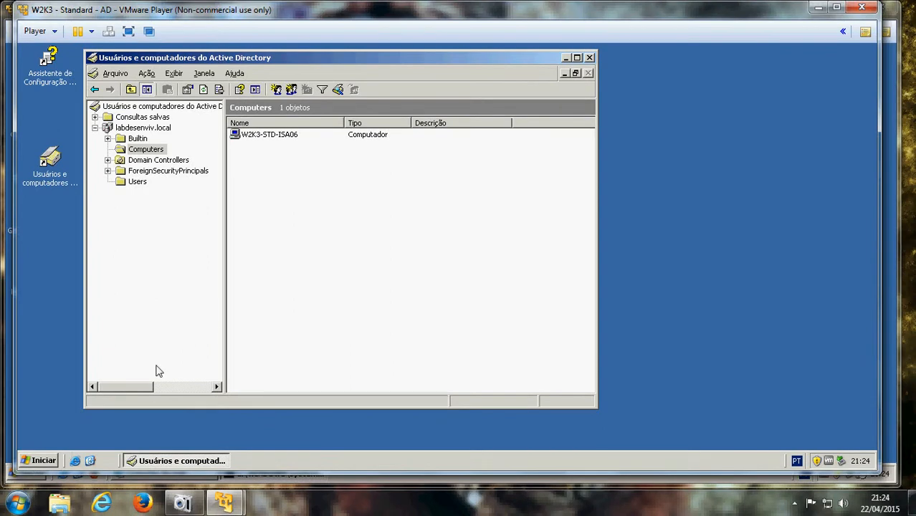
Ping 192.168.199.200 from a command prompt on the AD server, and close the prompt
{"action": "key", "text": "super+r"}
{"action": "key", "text": "Return"}
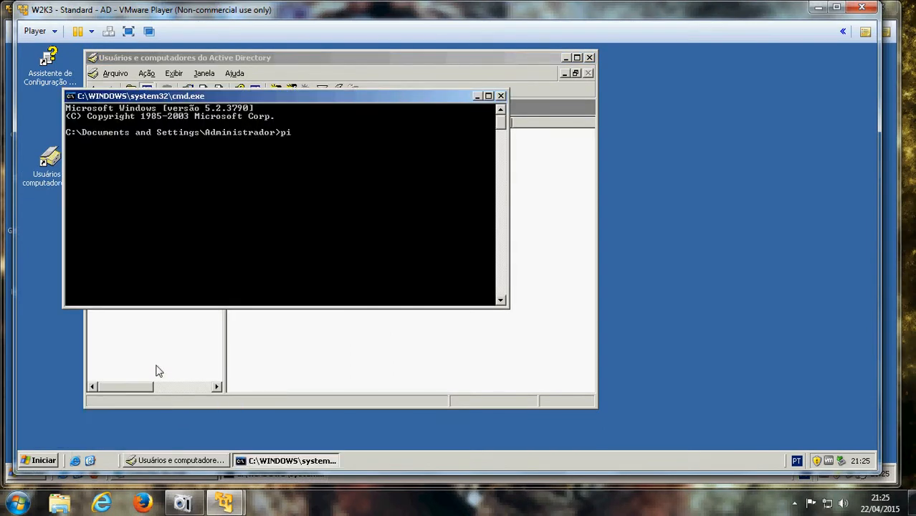
{"action": "type", "text": "ping 192.168.199.200"}
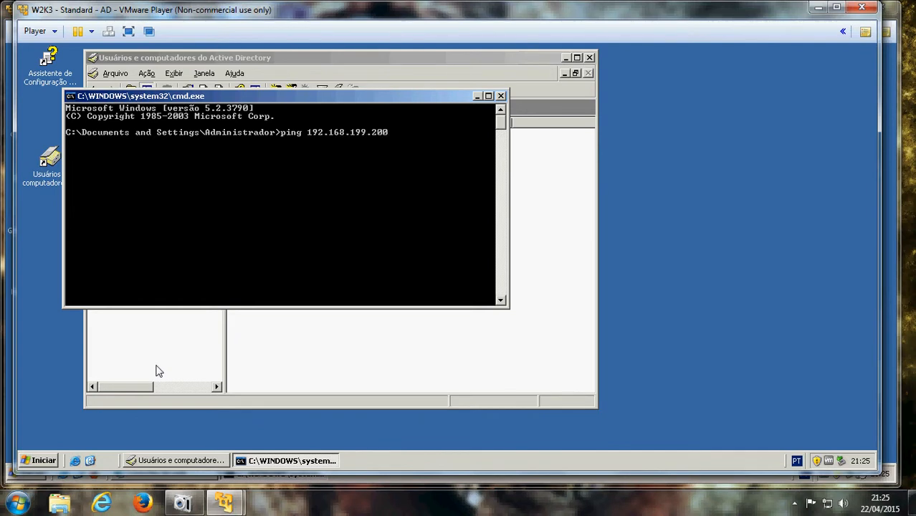
{"action": "key", "text": "Return"}
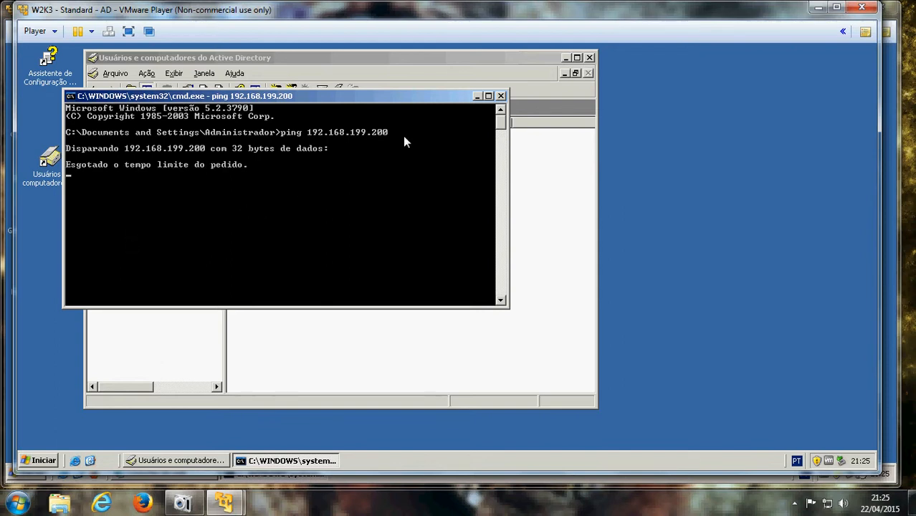
{"action": "left_click", "coordinate": [501, 96]}
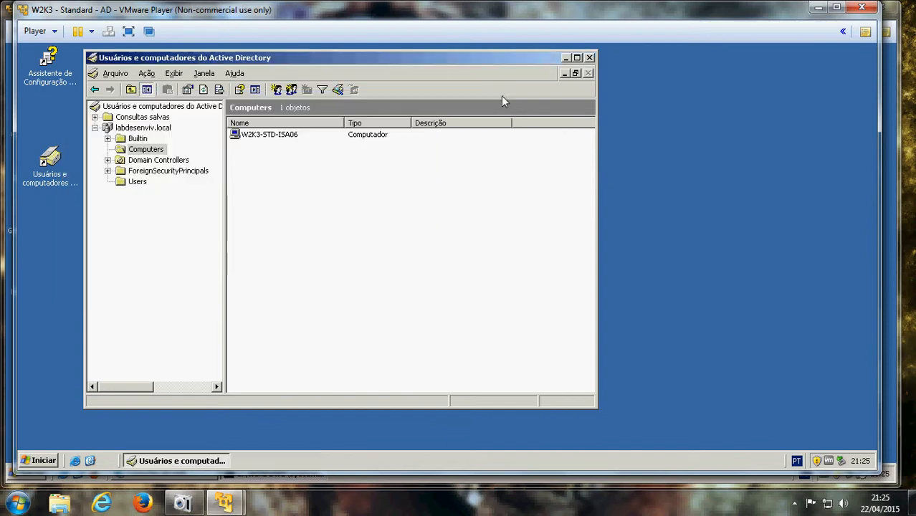
Switch to the ISA 2006 virtual machine, close its command prompt and Conexões de rede windows, and launch Gerenciamento do ISA Server
{"action": "mouse_move", "coordinate": [240, 507]}
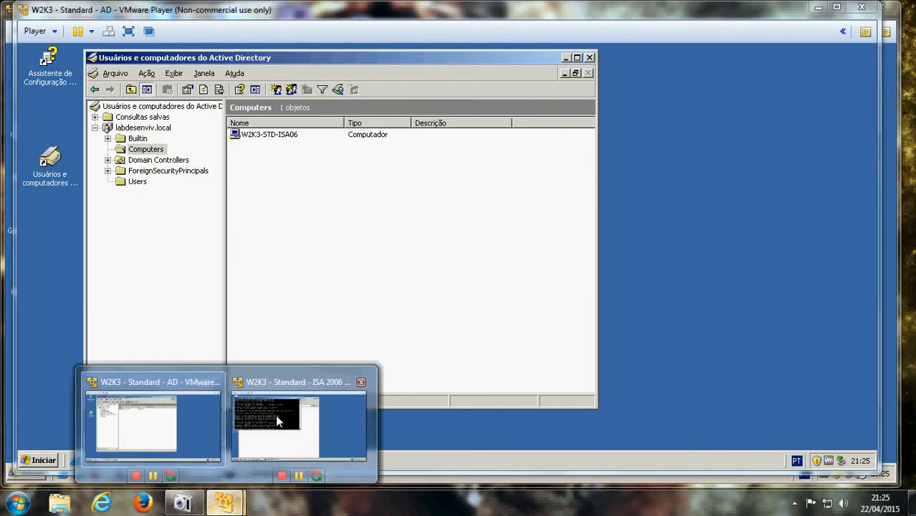
{"action": "left_click", "coordinate": [301, 380]}
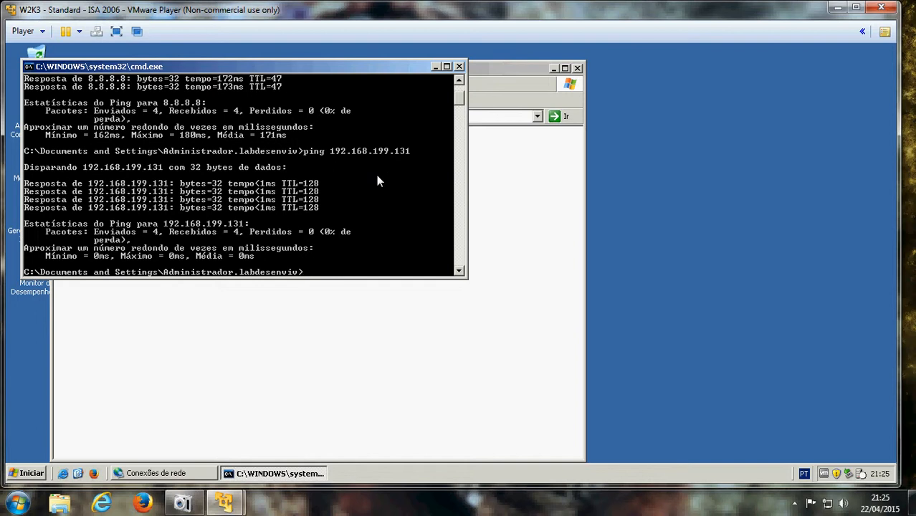
{"action": "left_click", "coordinate": [459, 67]}
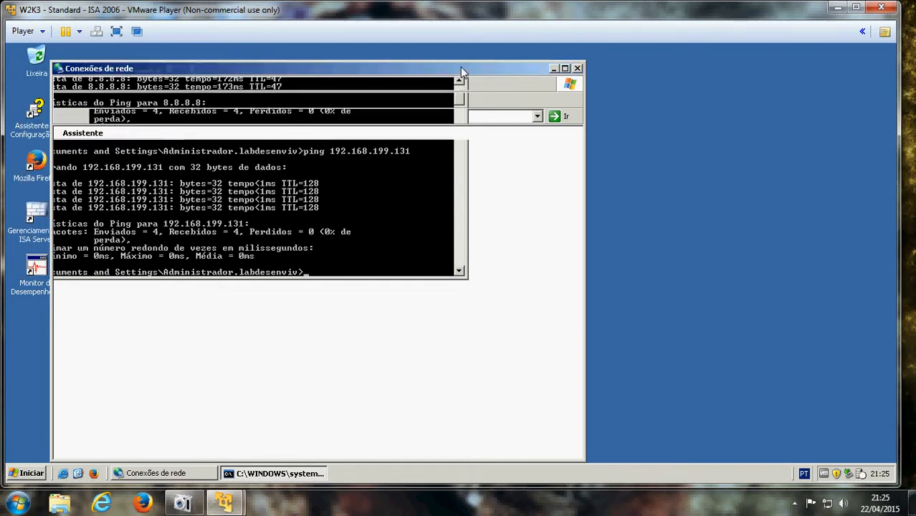
{"action": "left_click", "coordinate": [578, 68]}
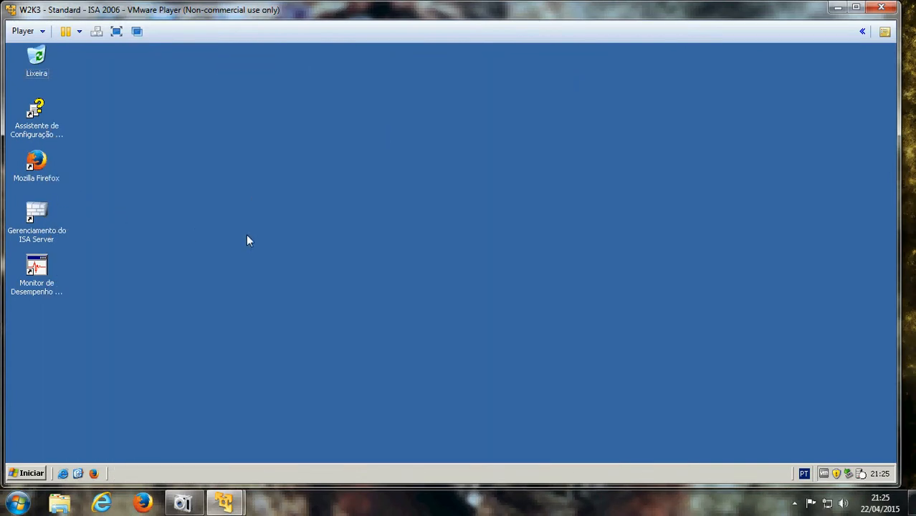
{"action": "left_click", "coordinate": [37, 215]}
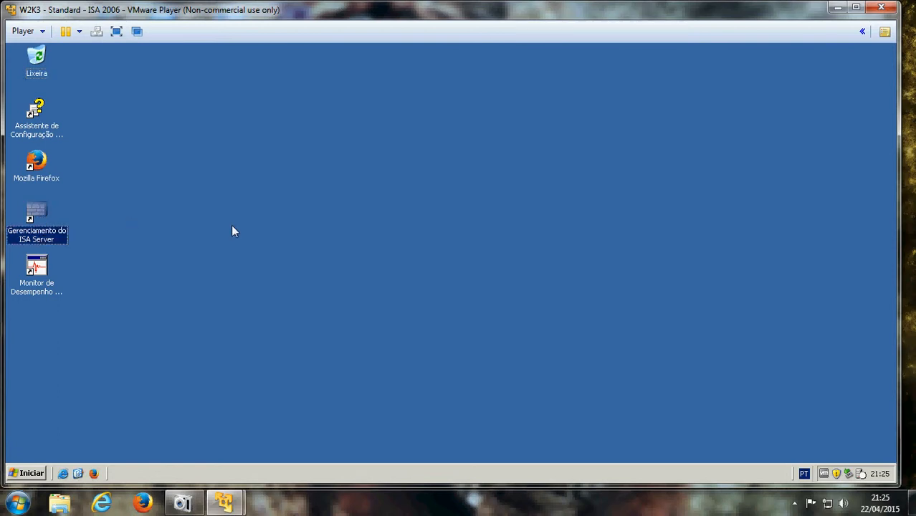
{"action": "key", "text": "Return"}
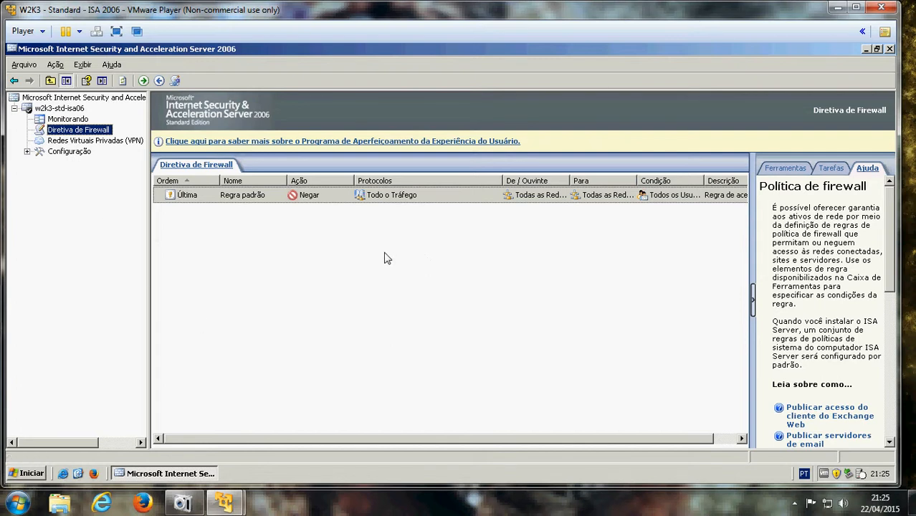
Open Redes under Configuração and look over the Host Local and Externo networks without changing them
{"action": "left_click", "coordinate": [26, 151]}
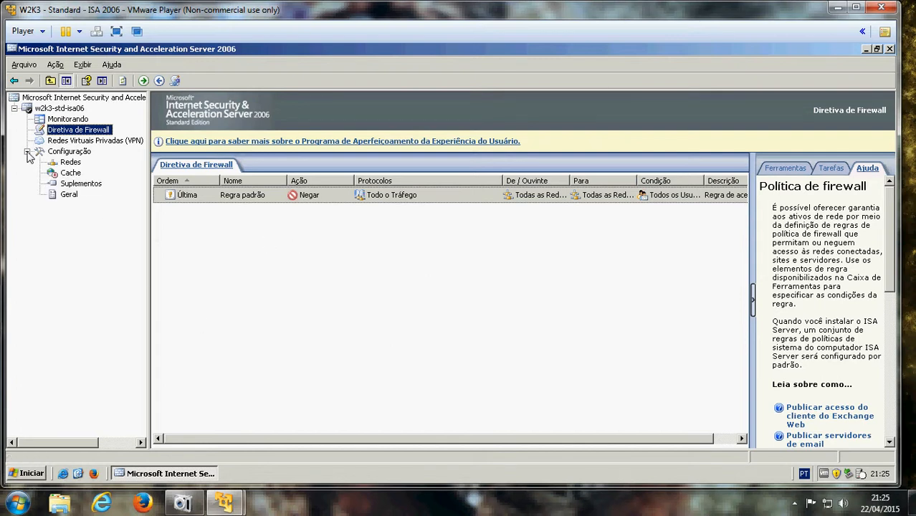
{"action": "left_click", "coordinate": [74, 166]}
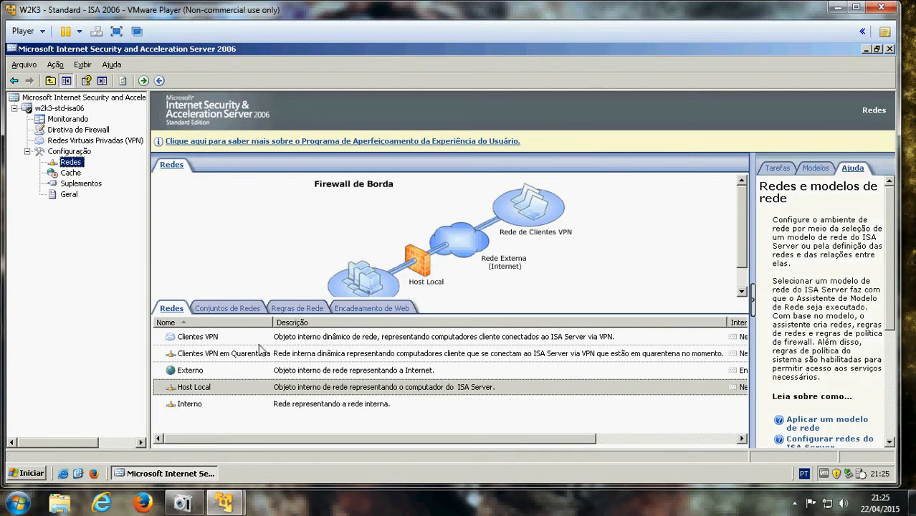
{"action": "left_click", "coordinate": [264, 391]}
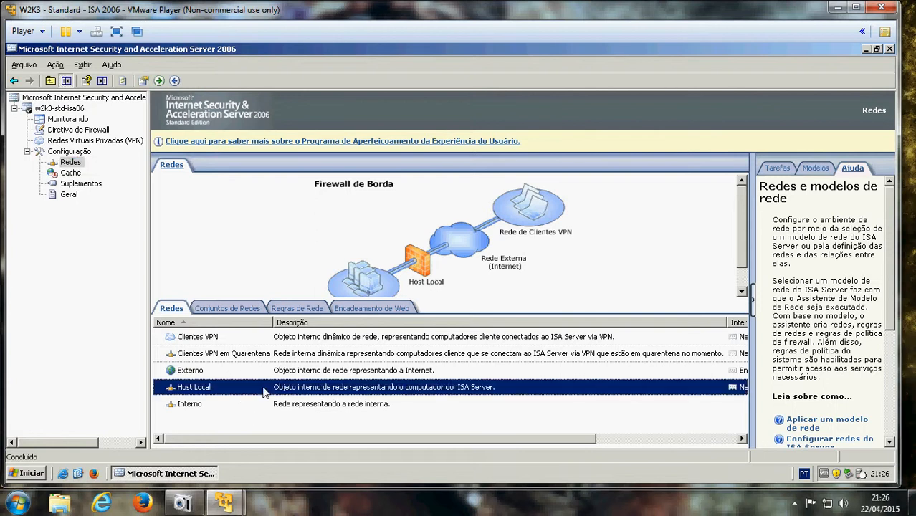
{"action": "left_click", "coordinate": [276, 371]}
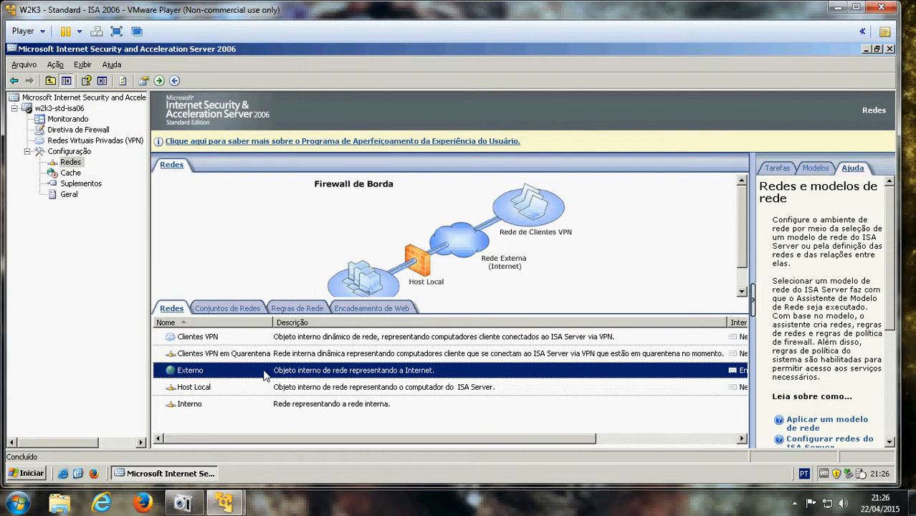
{"action": "right_click", "coordinate": [218, 373]}
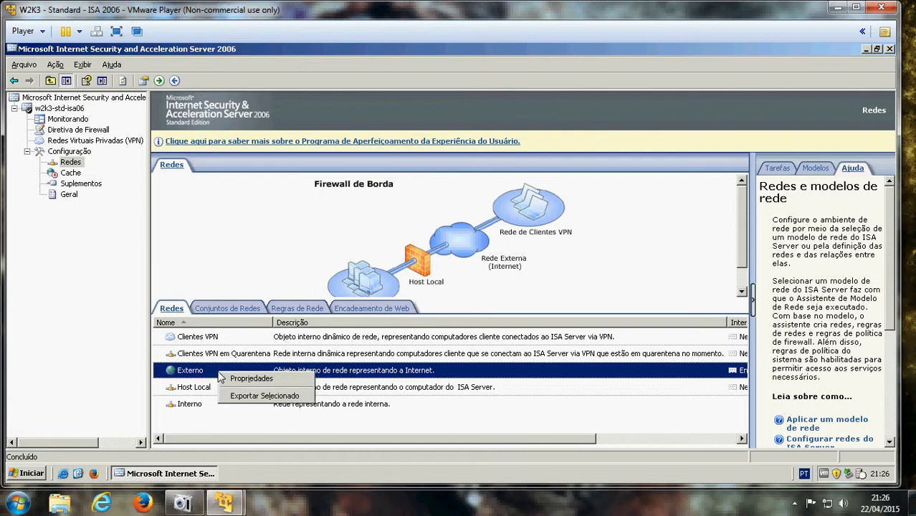
{"action": "left_click", "coordinate": [318, 420]}
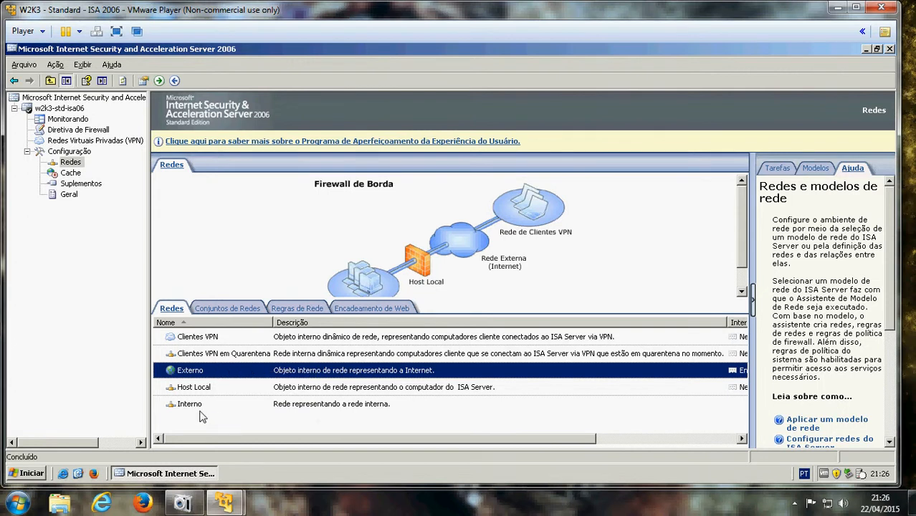
Add the Conexão LAN adapter's address range to the Interno network's addresses
{"action": "left_click", "coordinate": [302, 405]}
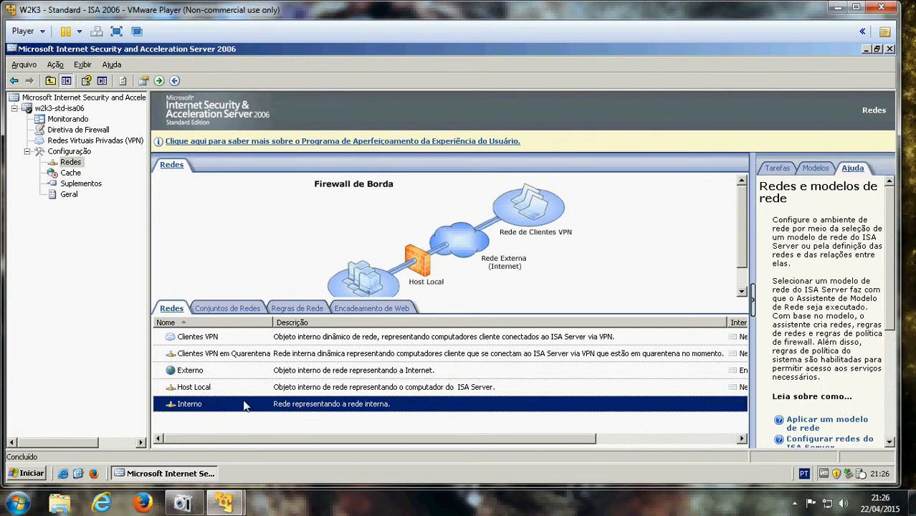
{"action": "right_click", "coordinate": [195, 406]}
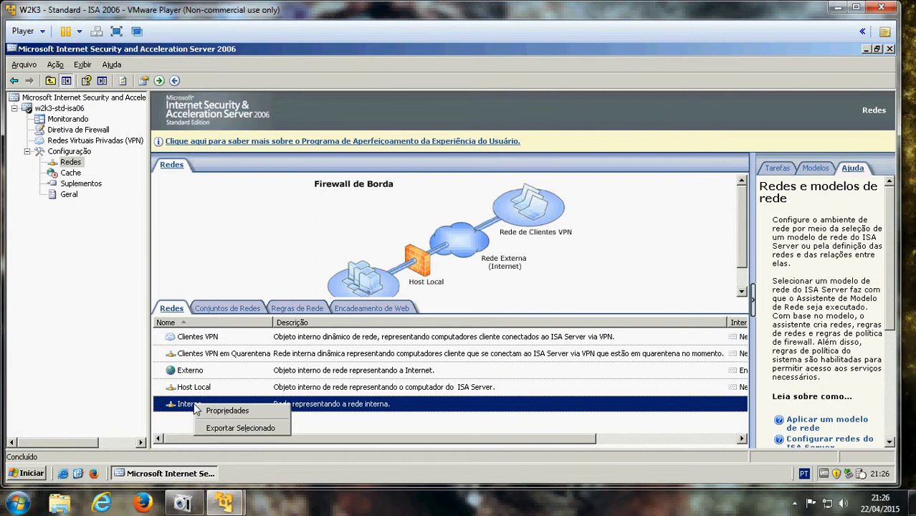
{"action": "left_click", "coordinate": [246, 412]}
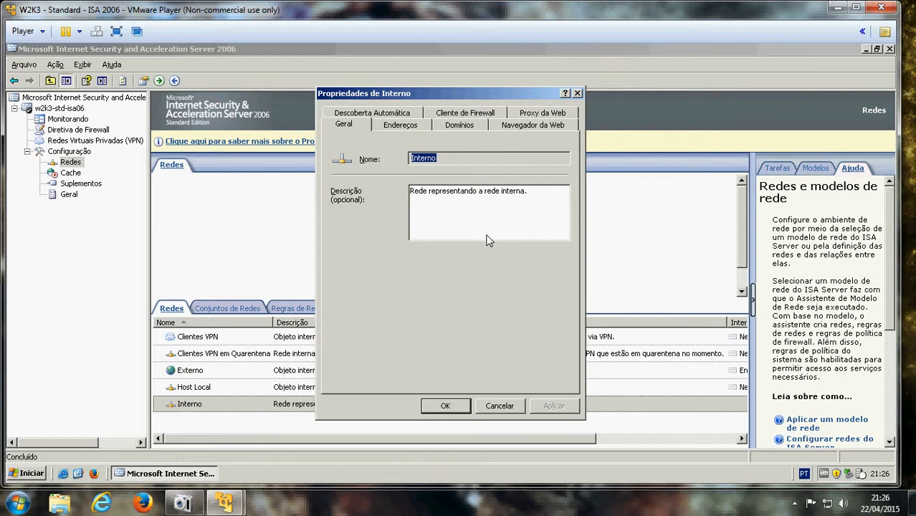
{"action": "left_click", "coordinate": [402, 126]}
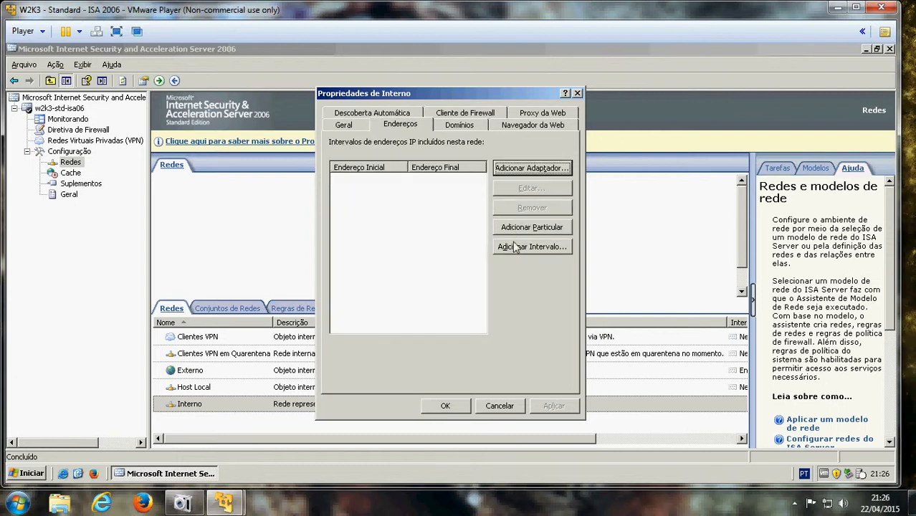
{"action": "left_click", "coordinate": [527, 172]}
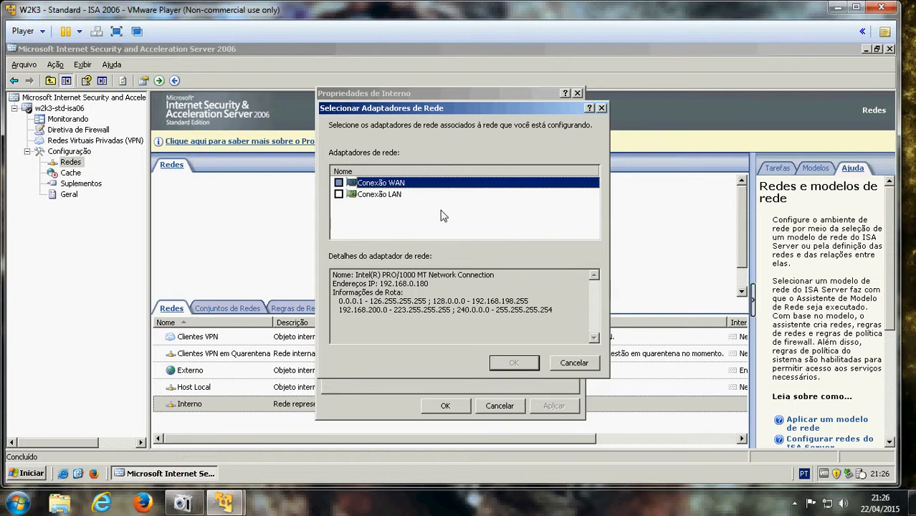
{"action": "left_click", "coordinate": [339, 194]}
{"action": "left_click", "coordinate": [514, 363]}
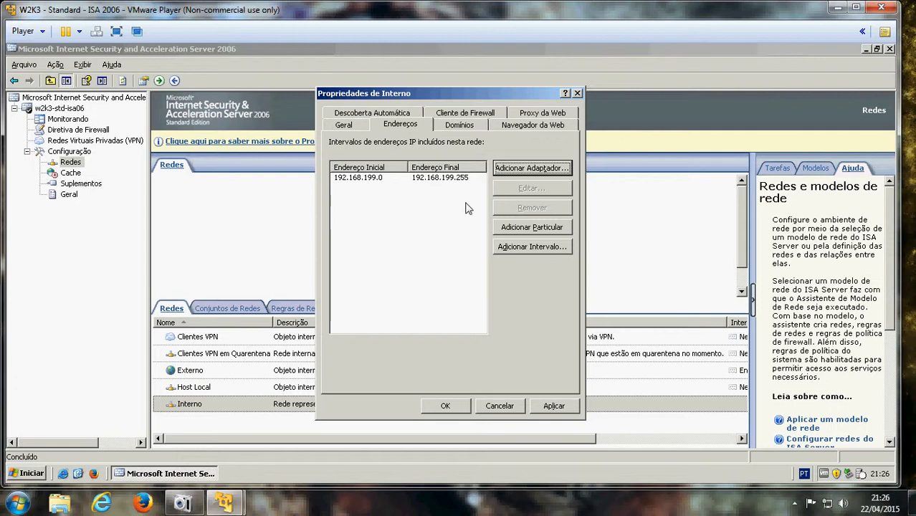
Add the domain *.labdesenviv.local to the Interno network's domain names by browsing for labdesenviv.local
{"action": "left_click", "coordinate": [467, 127]}
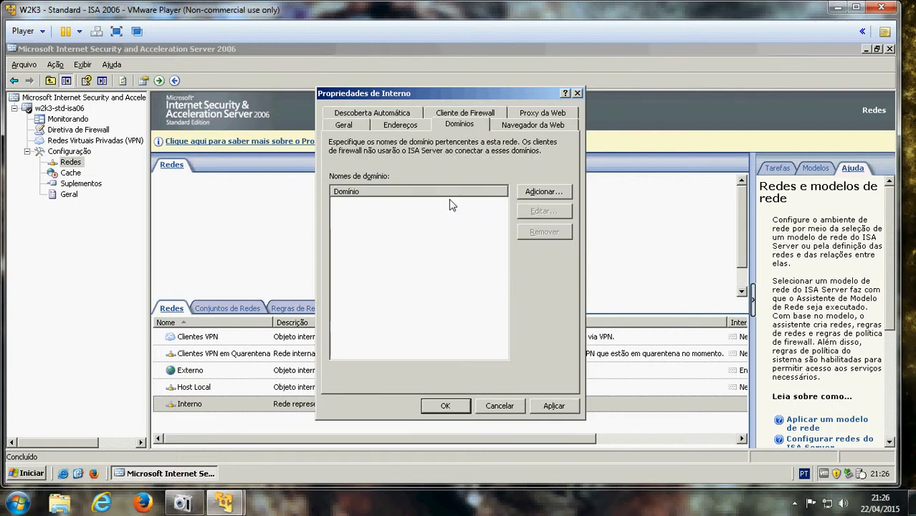
{"action": "left_click", "coordinate": [544, 193]}
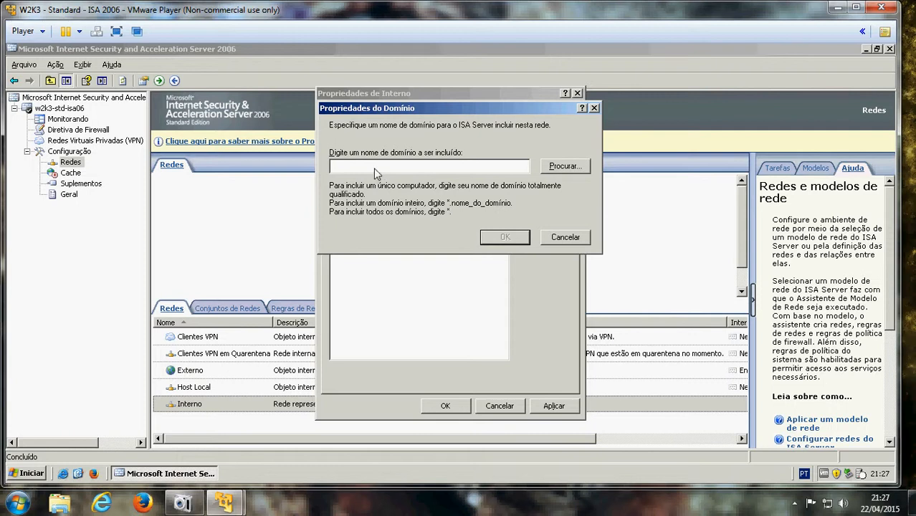
{"action": "left_click", "coordinate": [564, 168]}
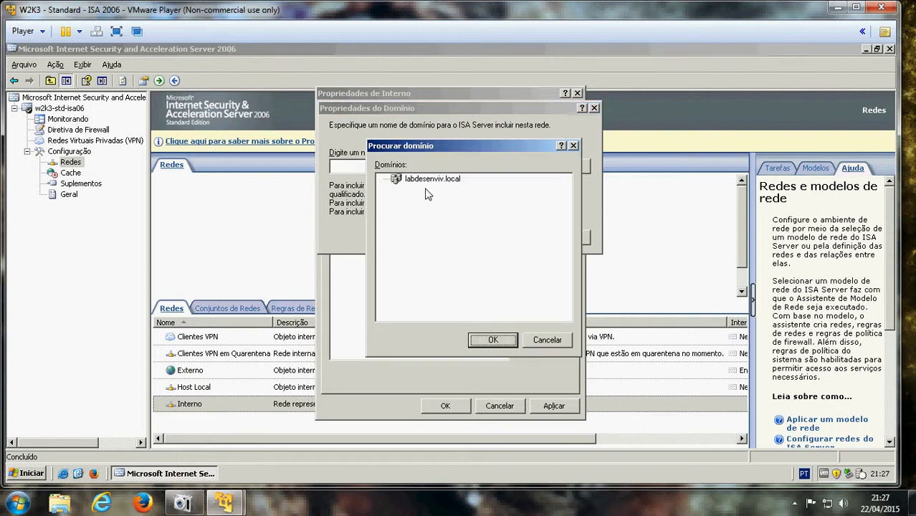
{"action": "left_click", "coordinate": [429, 180]}
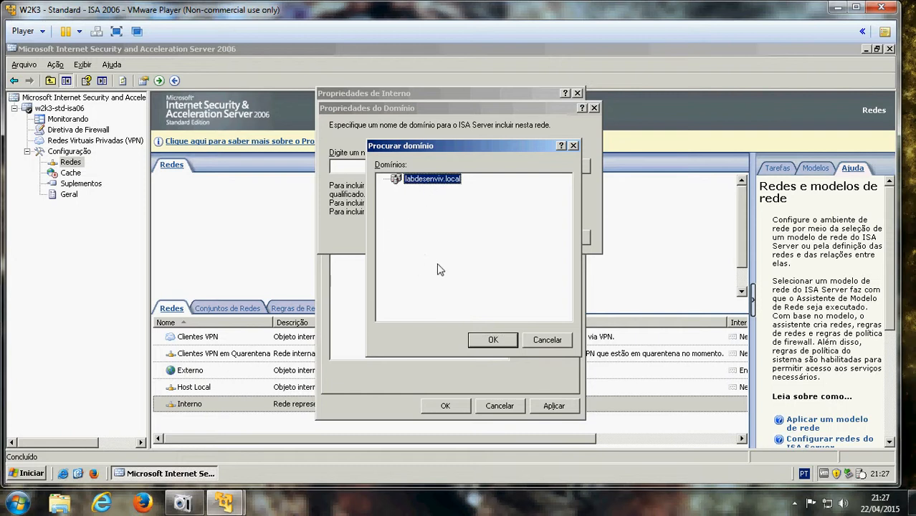
{"action": "left_click", "coordinate": [493, 340]}
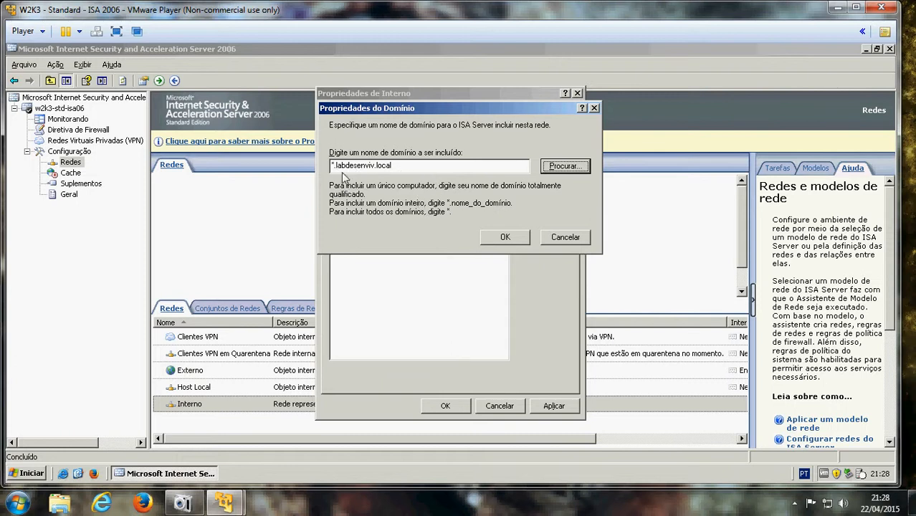
{"action": "left_click", "coordinate": [507, 242]}
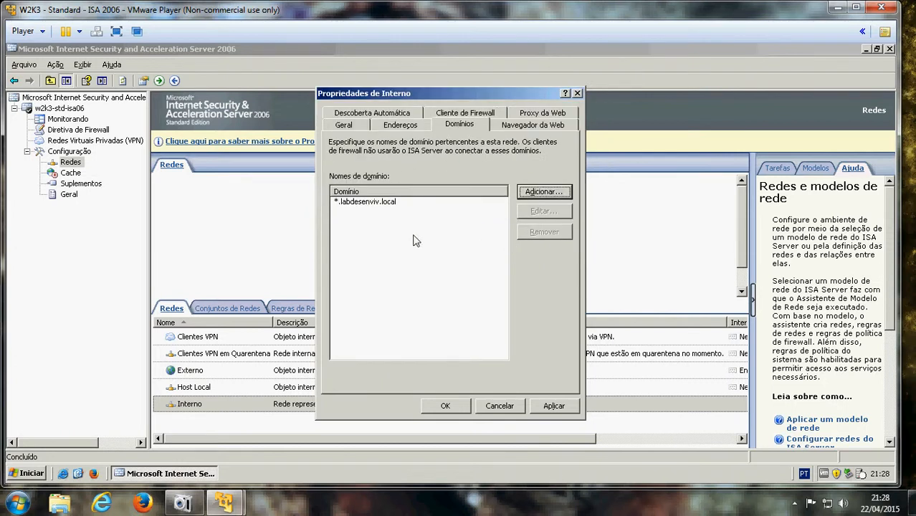
Review Interno's Web browser settings, try ISA Server Alternativo as the secondary route, and set it back to Acesso direto
{"action": "left_click", "coordinate": [522, 127]}
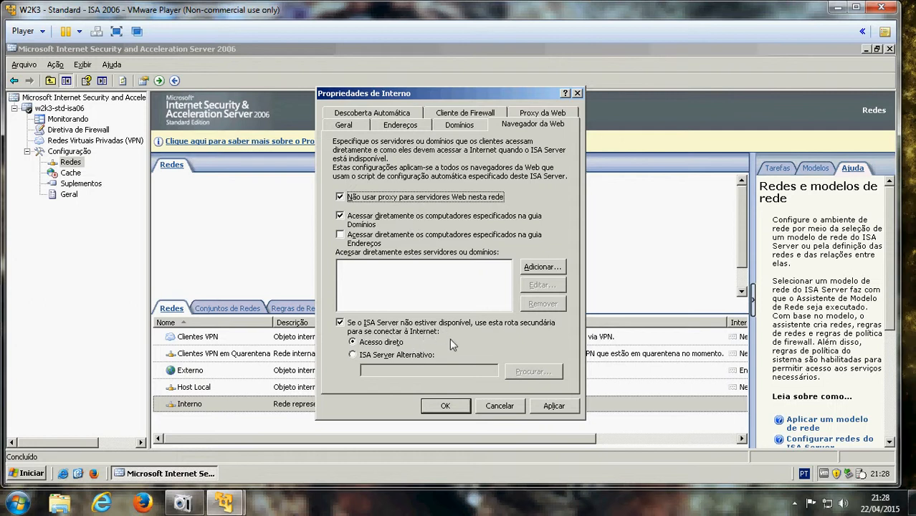
{"action": "left_click", "coordinate": [408, 356]}
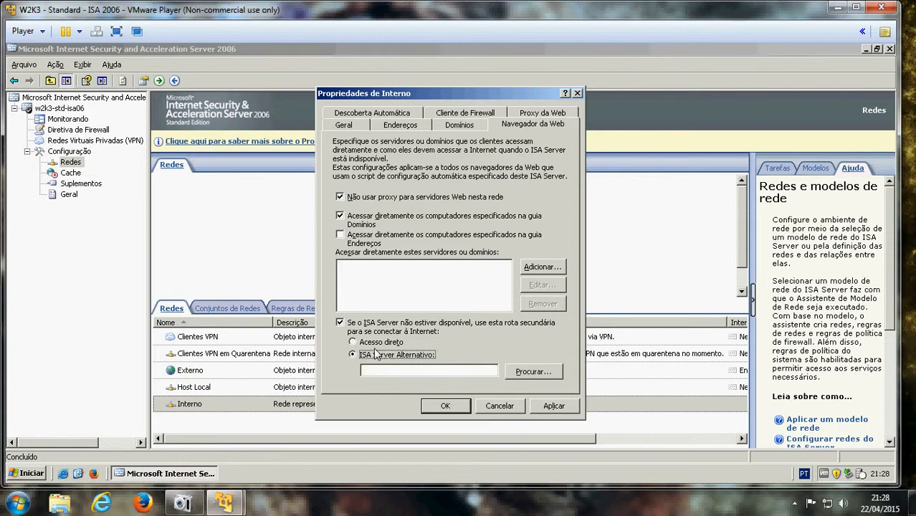
{"action": "left_click", "coordinate": [377, 343]}
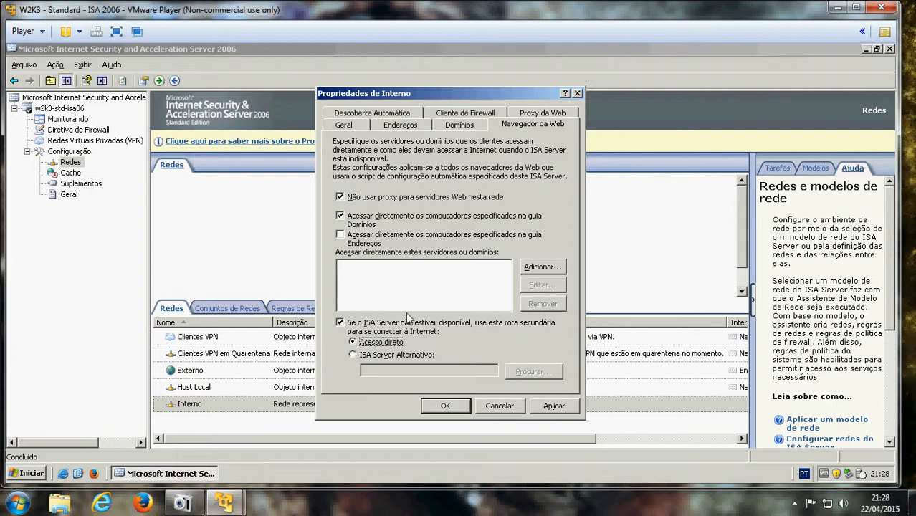
Examine Interno's Web proxy HTTP port, firewall client and automatic discovery settings
{"action": "left_click", "coordinate": [539, 114]}
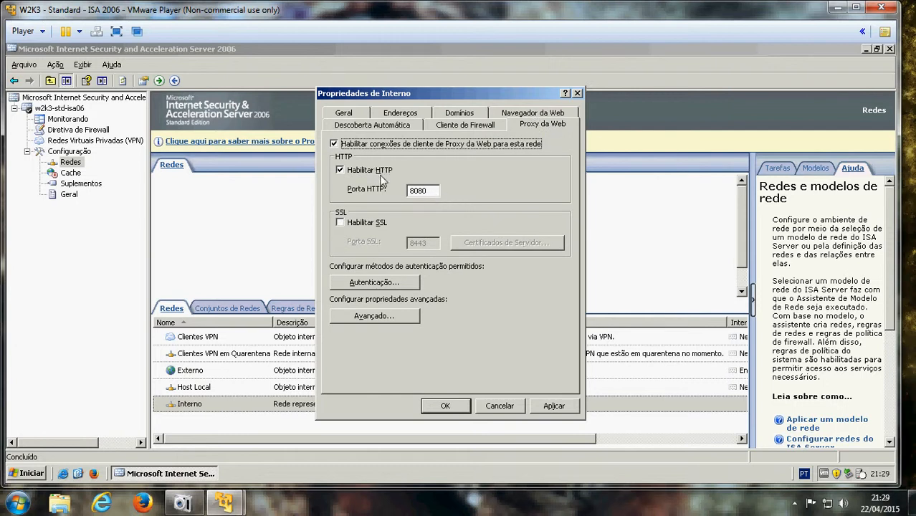
{"action": "double_click", "coordinate": [433, 195]}
{"action": "left_click", "coordinate": [433, 195]}
{"action": "double_click", "coordinate": [433, 192]}
{"action": "left_click", "coordinate": [432, 192]}
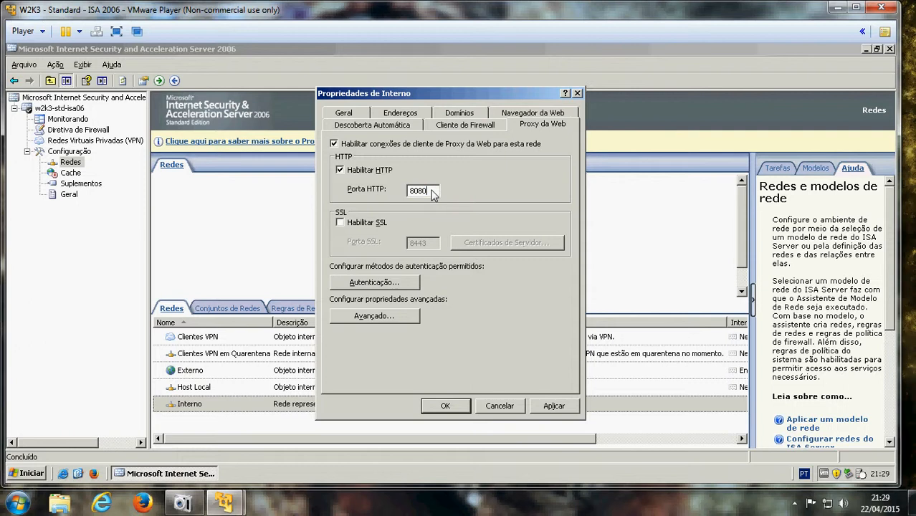
{"action": "left_click_drag", "start_coordinate": [433, 194], "coordinate": [390, 189]}
{"action": "left_click", "coordinate": [466, 126]}
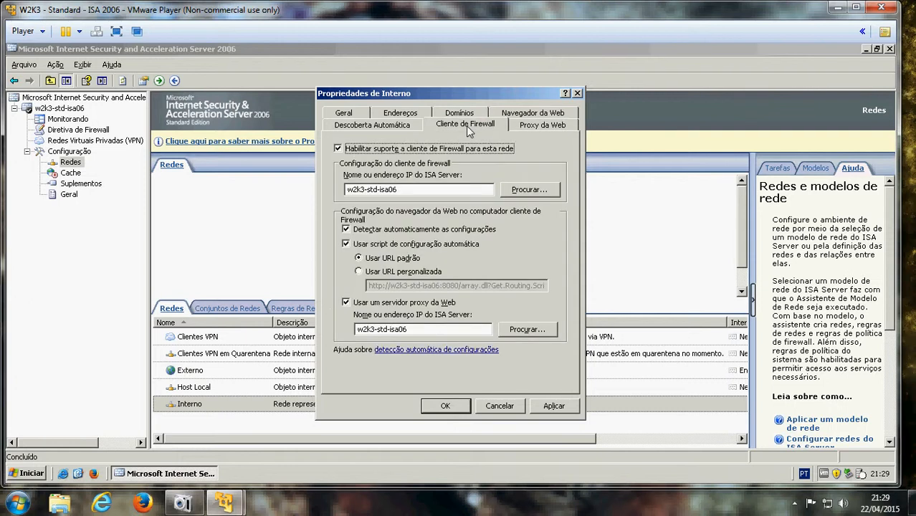
{"action": "left_click", "coordinate": [388, 128]}
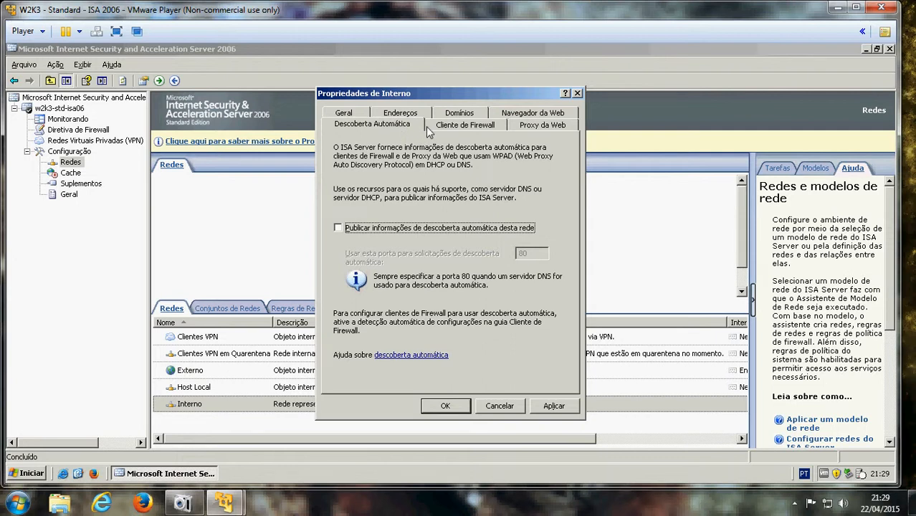
Recheck Interno's firewall client, addresses, domains and Web proxy port settings, and accept the network's properties
{"action": "left_click", "coordinate": [445, 126]}
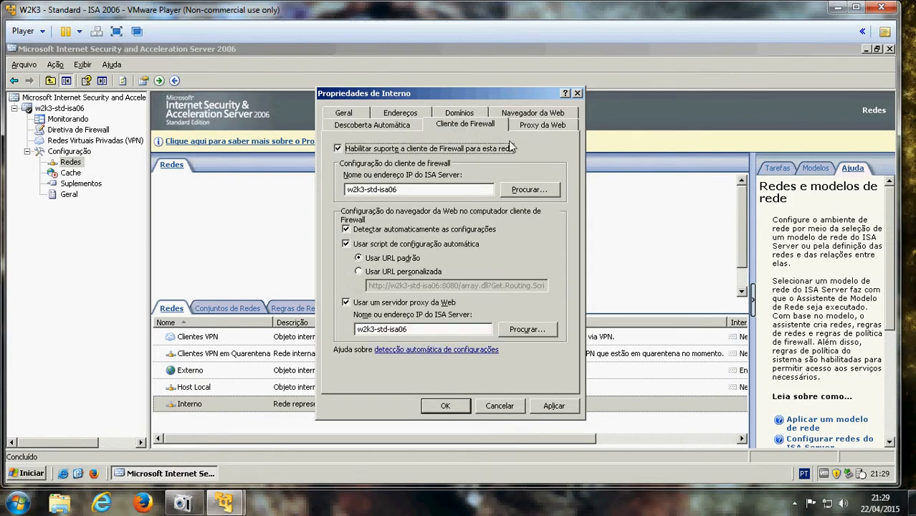
{"action": "left_click", "coordinate": [387, 115]}
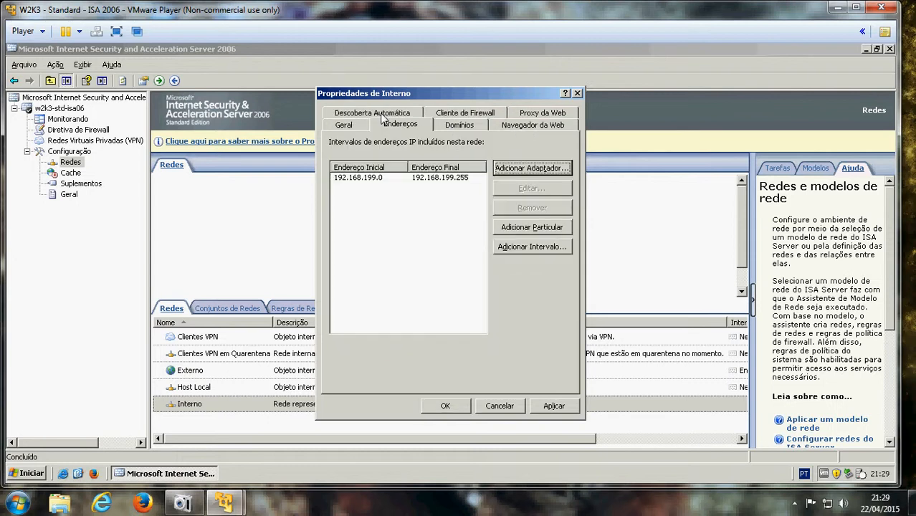
{"action": "left_click", "coordinate": [367, 179]}
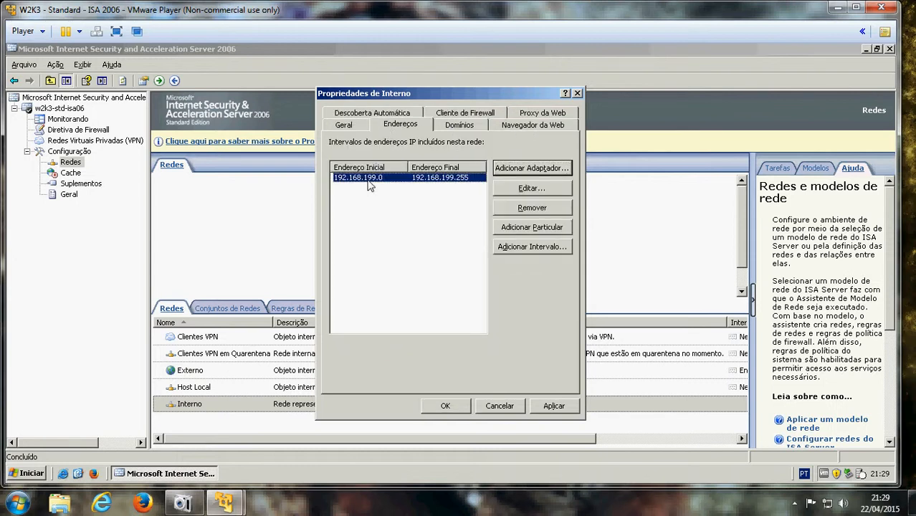
{"action": "left_click", "coordinate": [381, 227]}
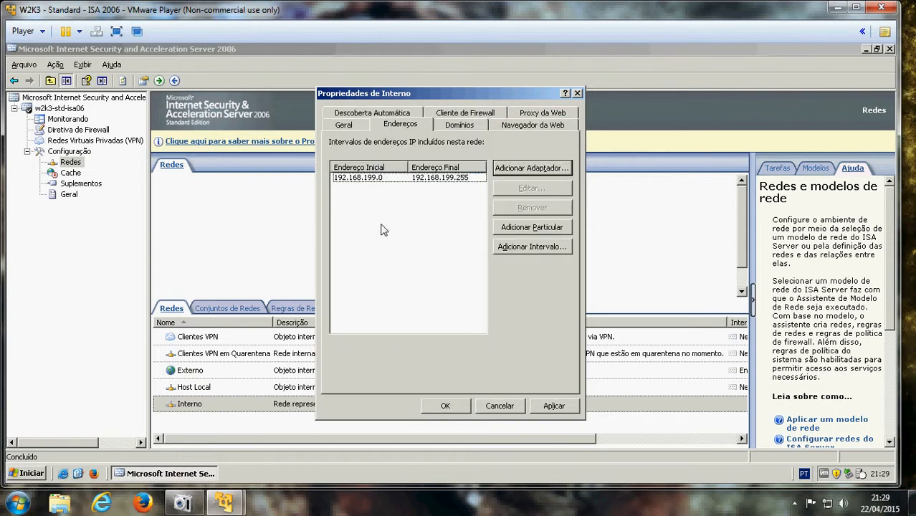
{"action": "left_click", "coordinate": [457, 127]}
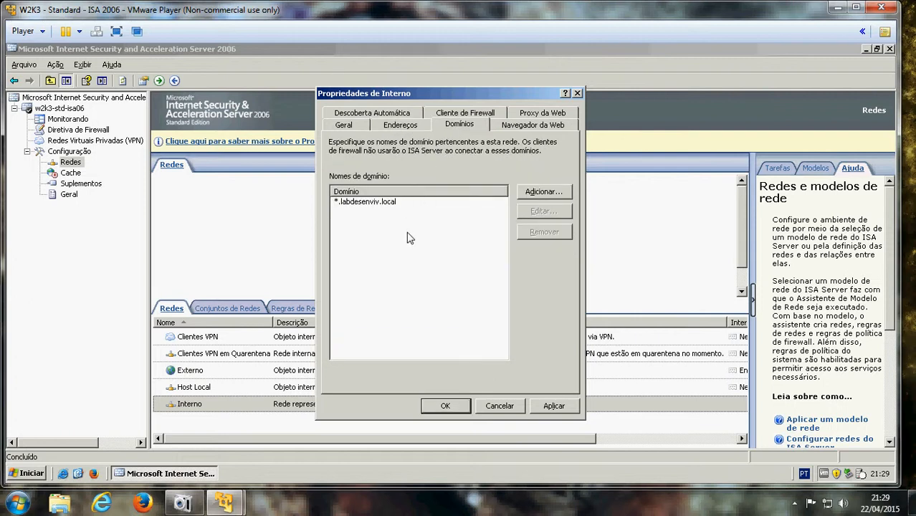
{"action": "left_click", "coordinate": [531, 115]}
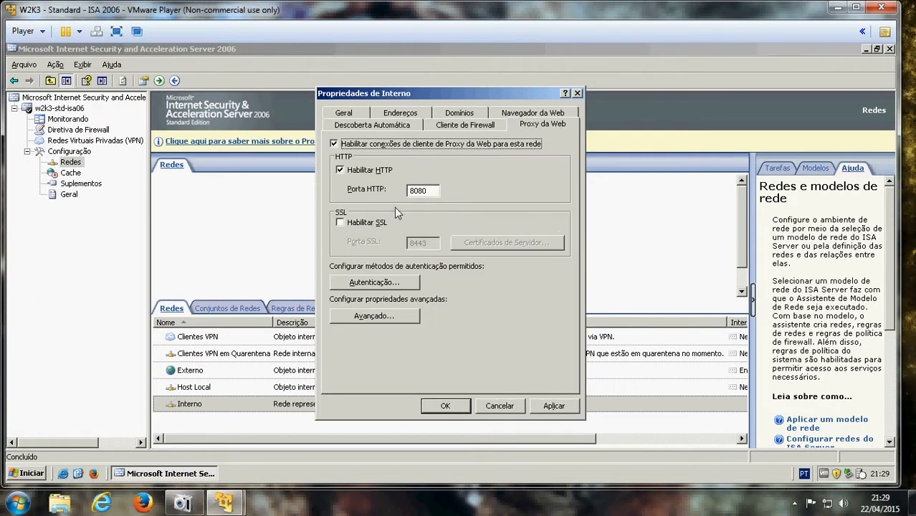
{"action": "left_click_drag", "start_coordinate": [428, 193], "coordinate": [387, 190]}
{"action": "double_click", "coordinate": [428, 195]}
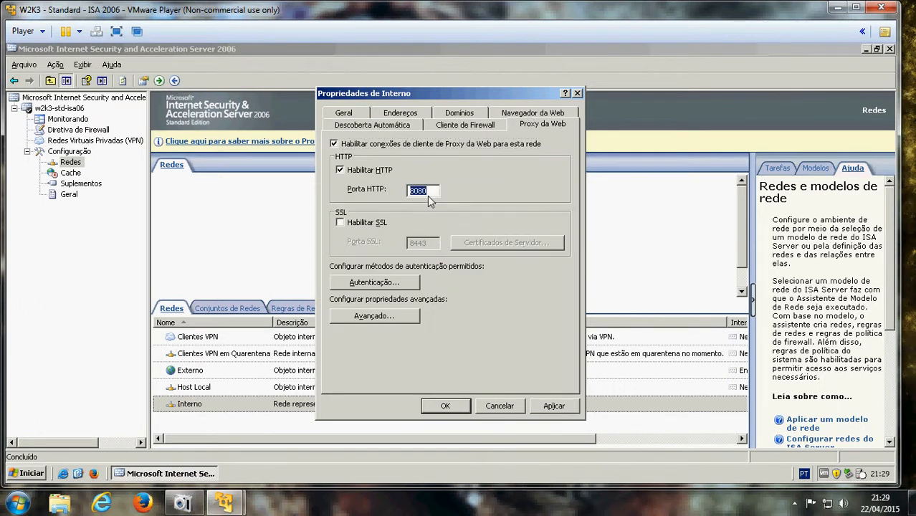
{"action": "left_click", "coordinate": [446, 406]}
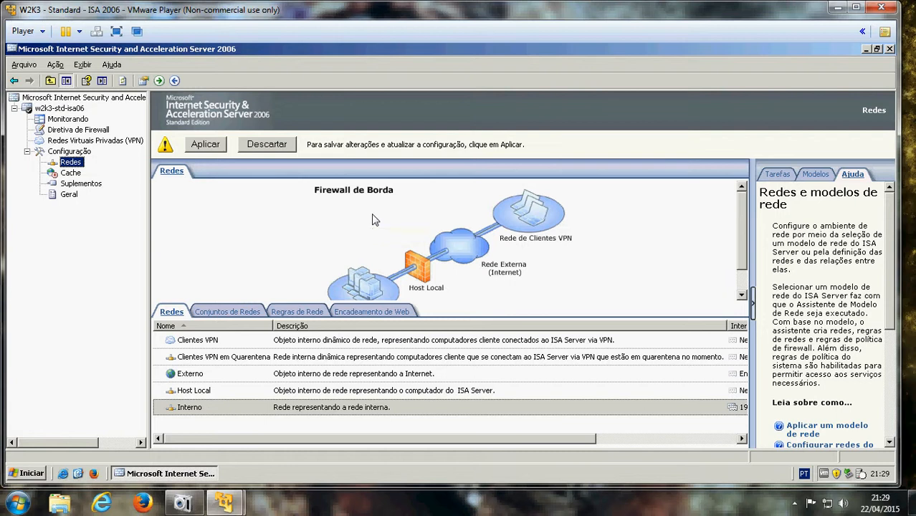
{"action": "left_click", "coordinate": [404, 413]}
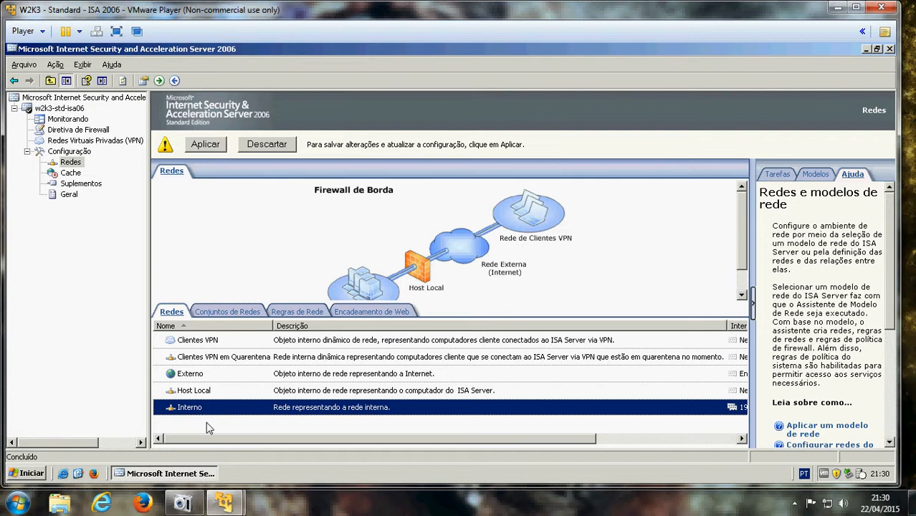
Start a new network named Zona WAN with the network type Rede Externa
{"action": "right_click", "coordinate": [75, 165]}
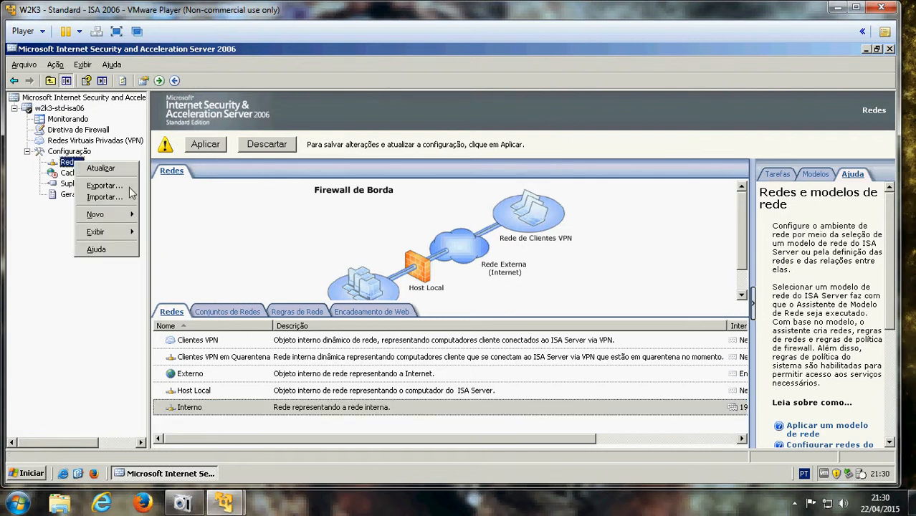
{"action": "mouse_move", "coordinate": [126, 217]}
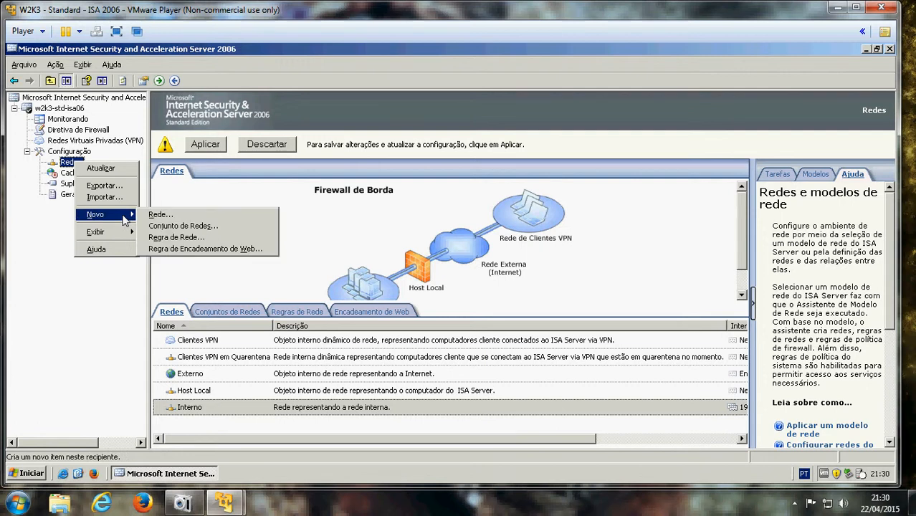
{"action": "left_click", "coordinate": [160, 216]}
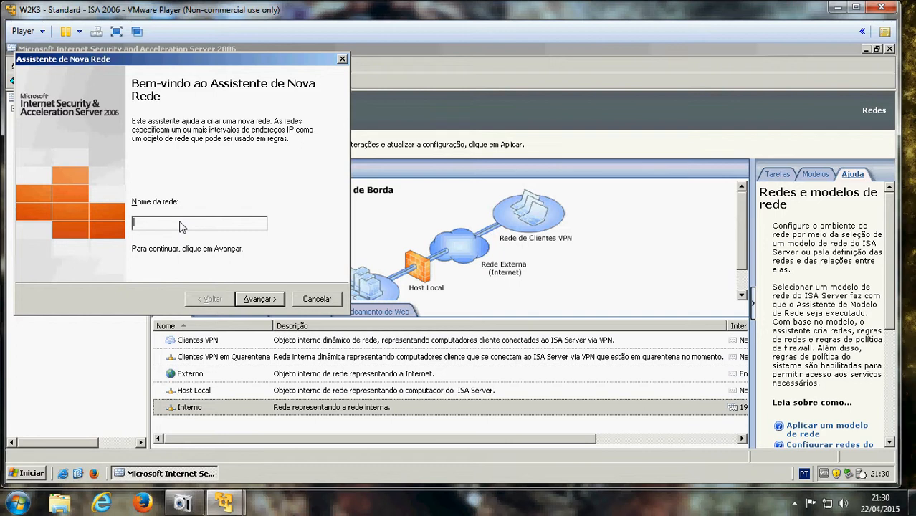
{"action": "type", "text": "Zona WAN"}
{"action": "left_click", "coordinate": [259, 300]}
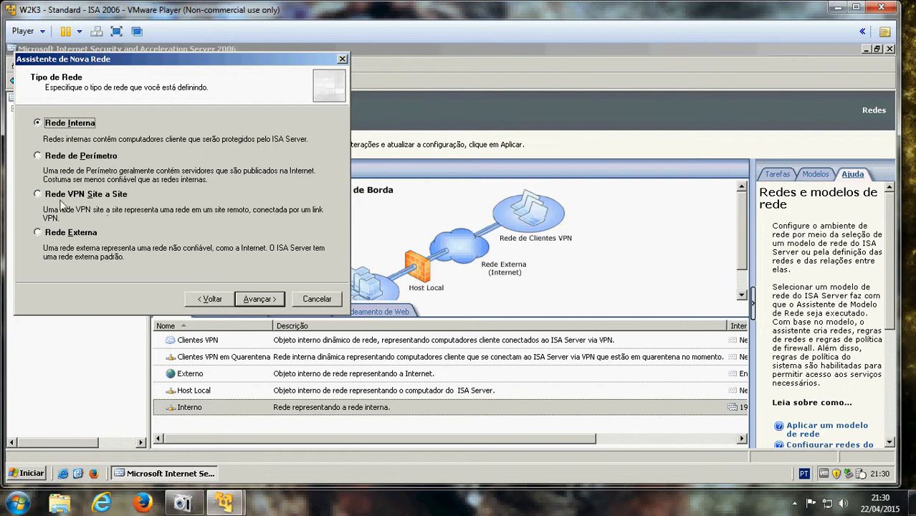
{"action": "left_click", "coordinate": [72, 234]}
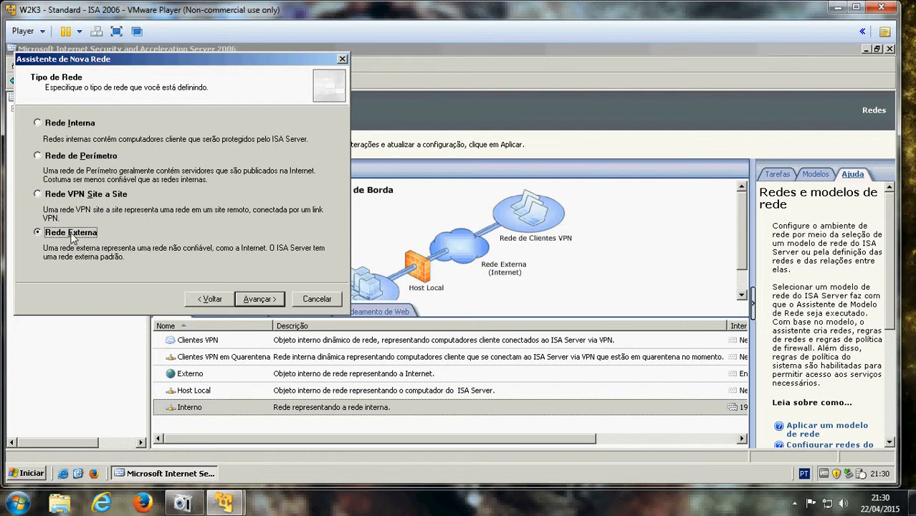
{"action": "left_click", "coordinate": [252, 304]}
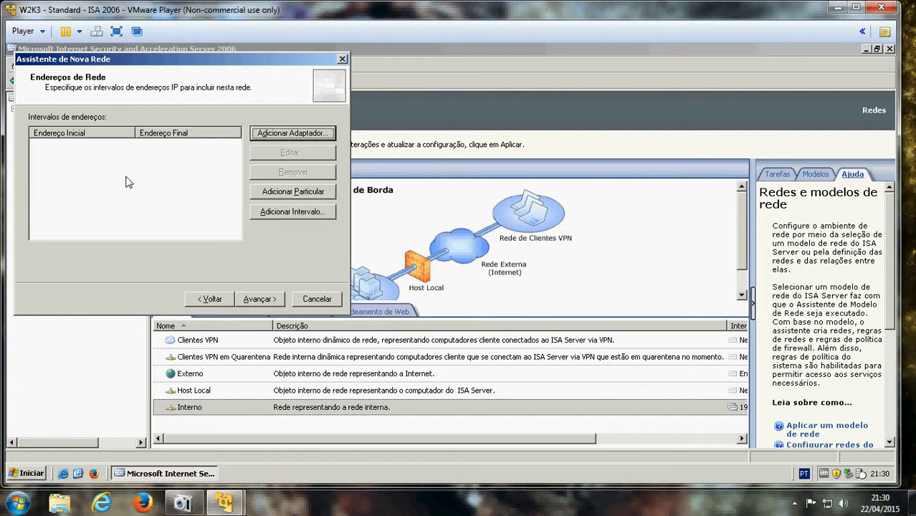
Add the first listed network adapter's address ranges to Zona WAN and finish creating the network
{"action": "left_click", "coordinate": [281, 135]}
{"action": "left_click", "coordinate": [57, 127]}
{"action": "left_click", "coordinate": [223, 309]}
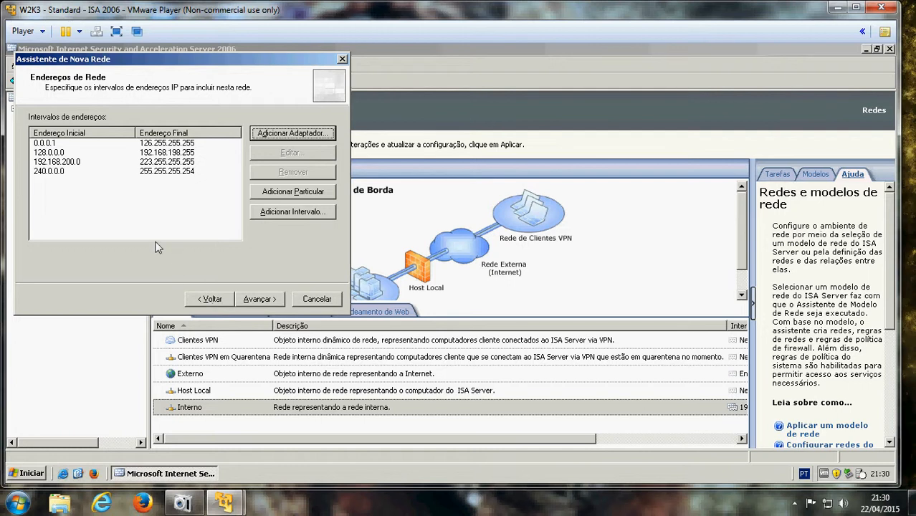
{"action": "left_click", "coordinate": [255, 301]}
{"action": "left_click", "coordinate": [258, 299]}
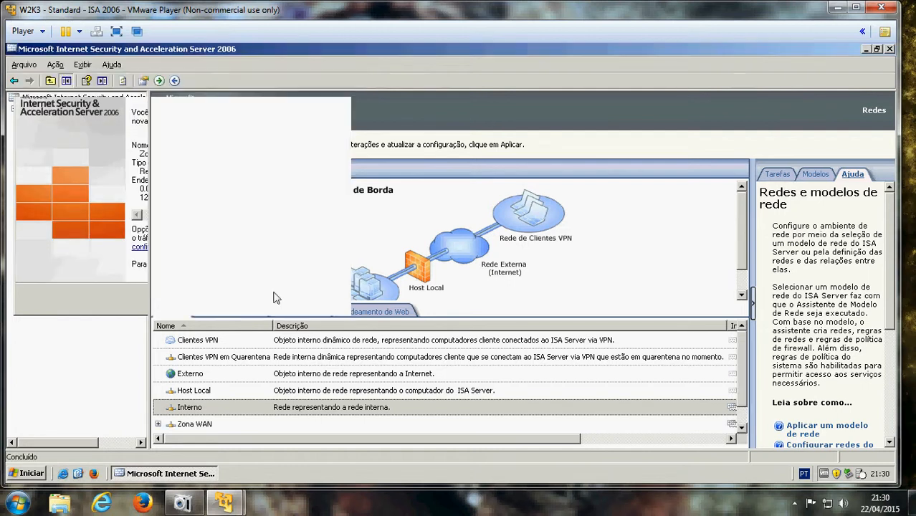
Apply the pending Interno and Zona WAN network changes to the ISA Server configuration
{"action": "left_click", "coordinate": [208, 426]}
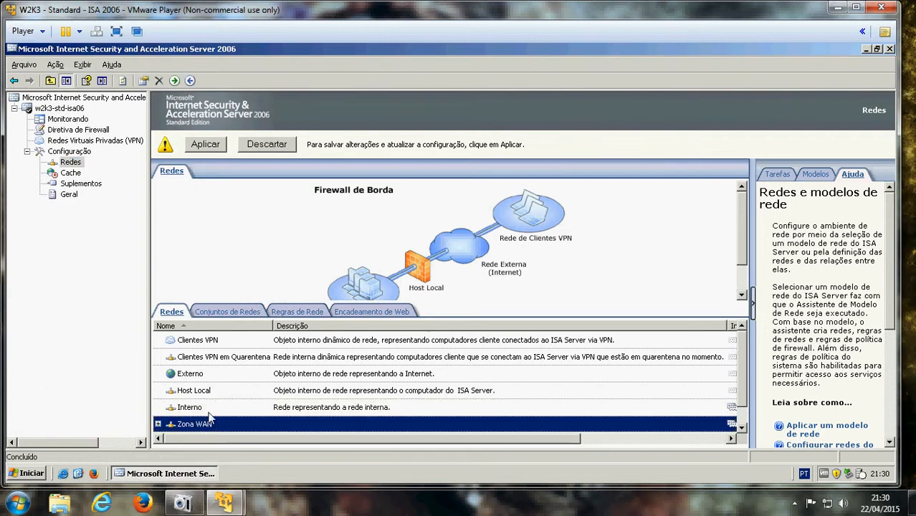
{"action": "left_click", "coordinate": [210, 413]}
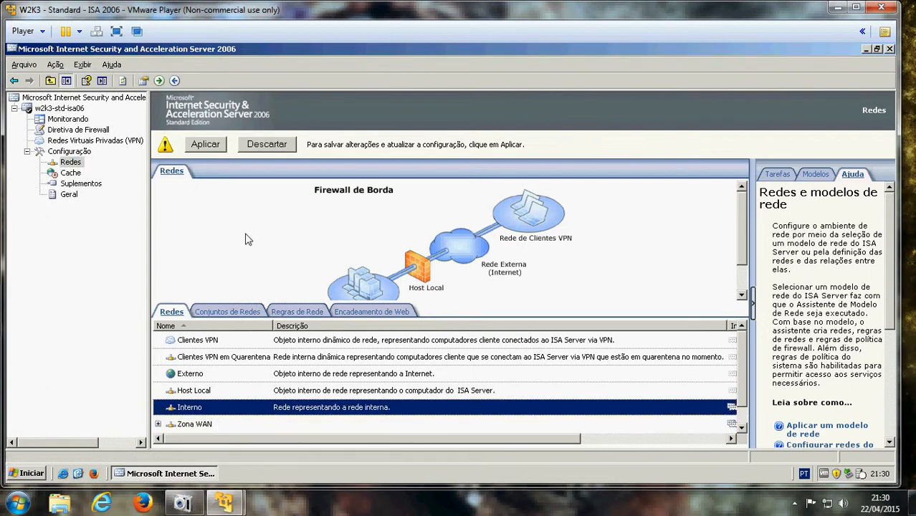
{"action": "left_click", "coordinate": [217, 150]}
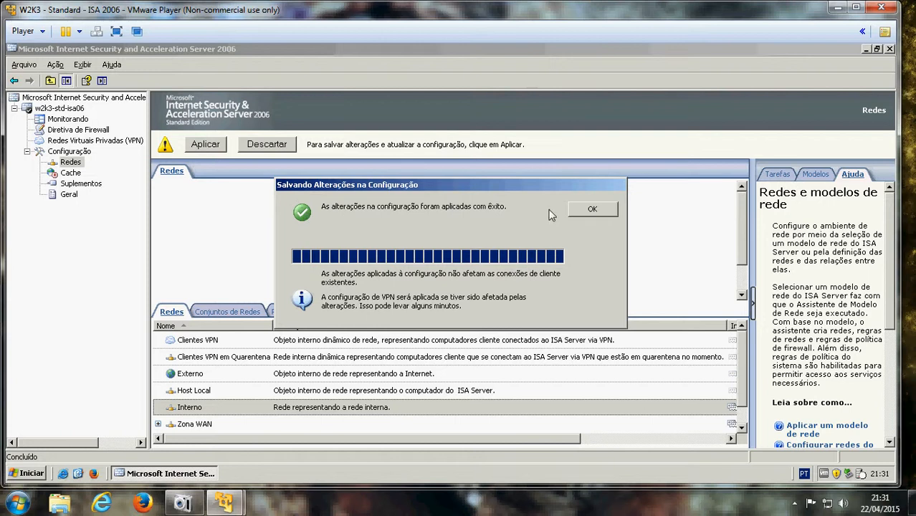
{"action": "left_click", "coordinate": [589, 213]}
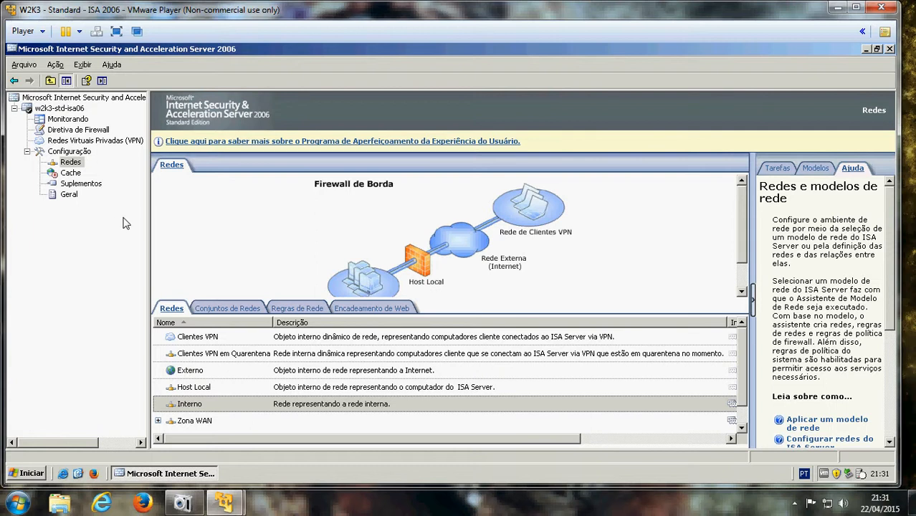
Examine the default rule, Regra padrão, in Diretiva de Firewall and its available options
{"action": "left_click", "coordinate": [84, 133]}
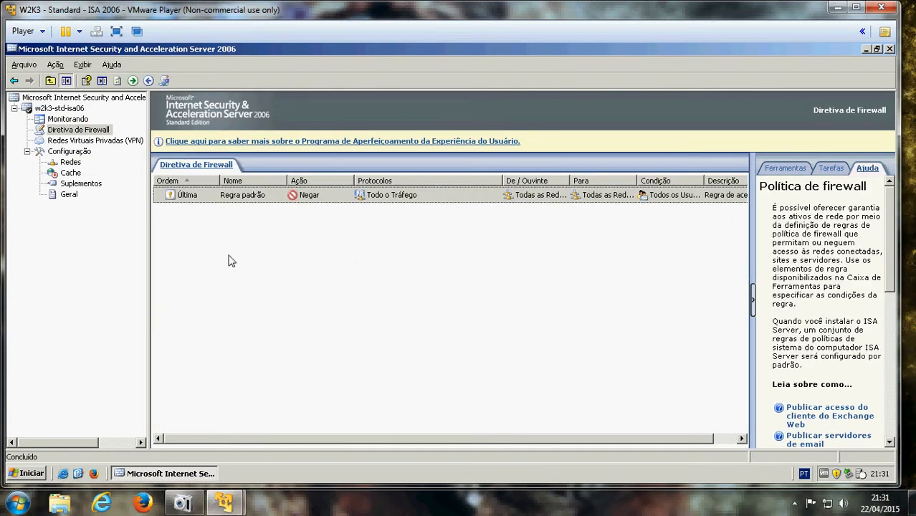
{"action": "left_click", "coordinate": [241, 196]}
{"action": "right_click", "coordinate": [242, 196]}
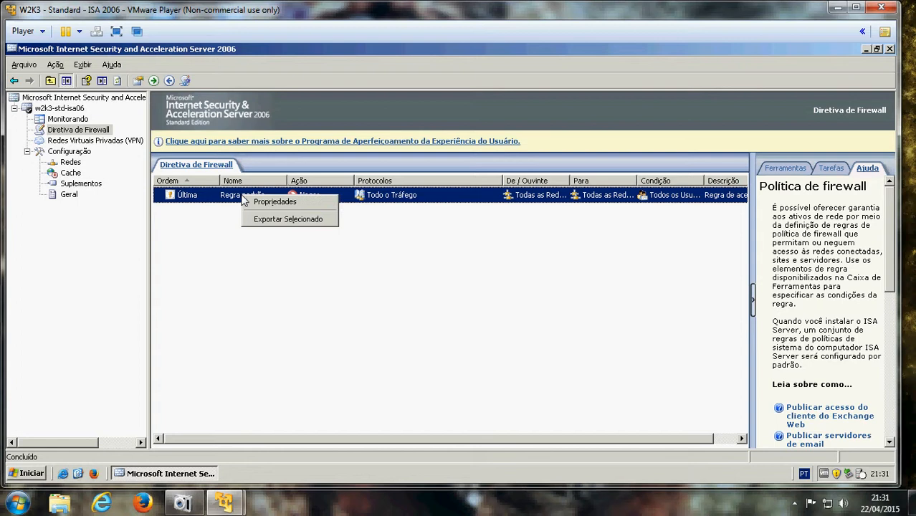
{"action": "left_click", "coordinate": [316, 281]}
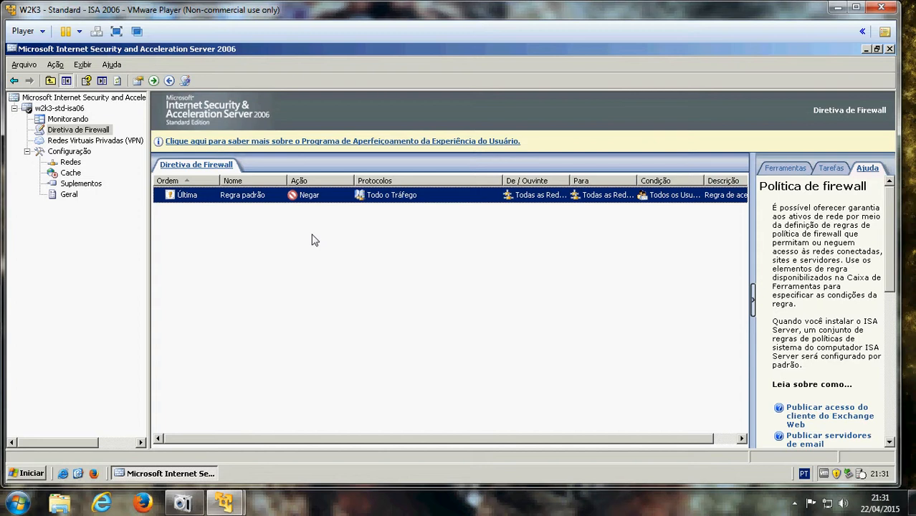
Start a new firewall access rule named Libera Internet with the action Permitir
{"action": "left_click", "coordinate": [103, 133]}
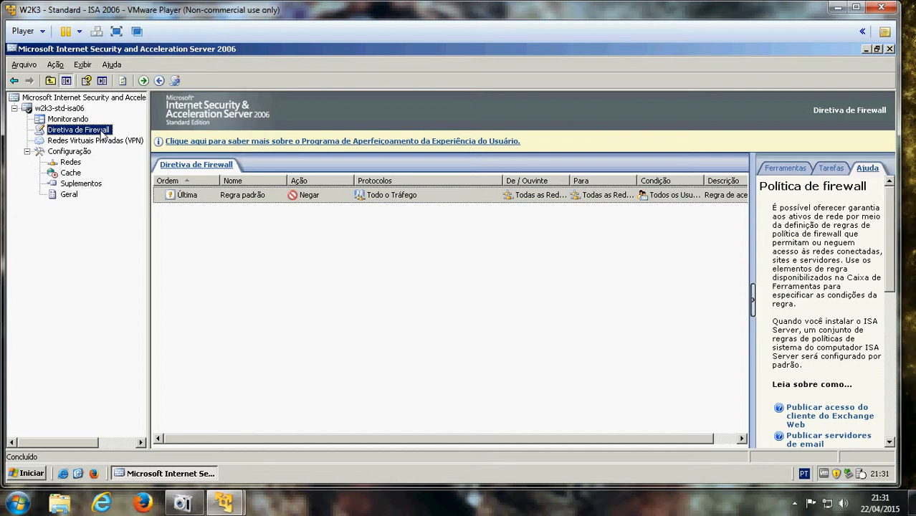
{"action": "right_click", "coordinate": [103, 135]}
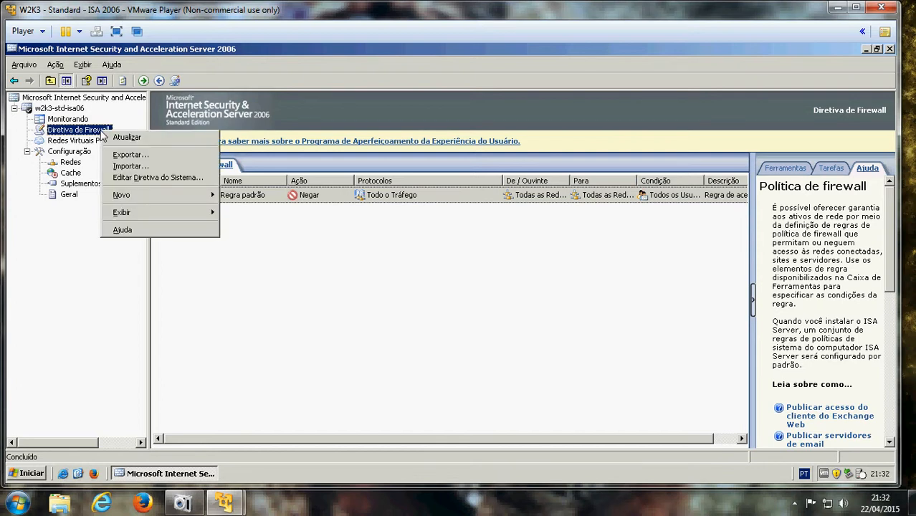
{"action": "mouse_move", "coordinate": [182, 191]}
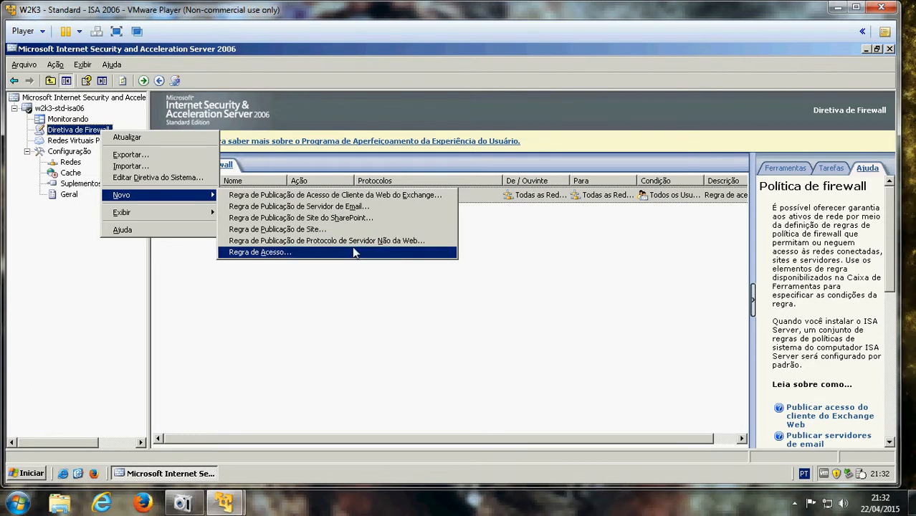
{"action": "left_click", "coordinate": [260, 252]}
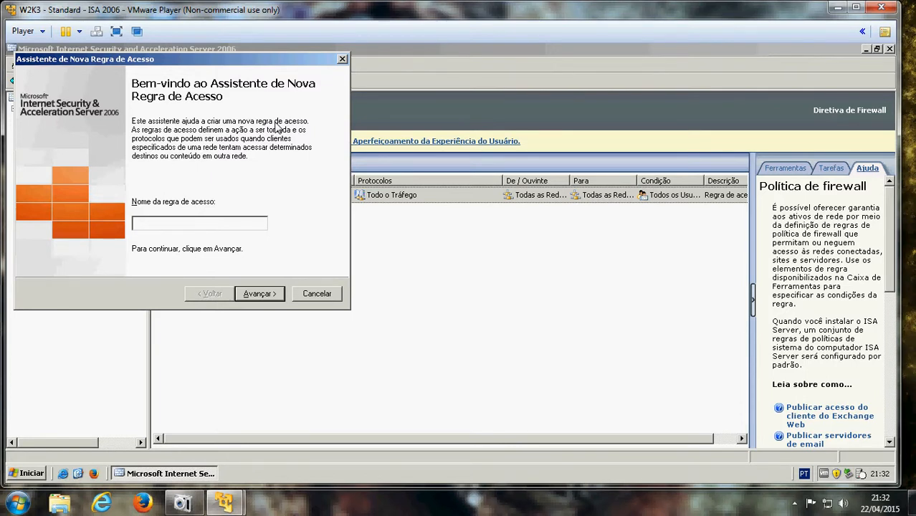
{"action": "type", "text": "Libera Internet"}
{"action": "left_click", "coordinate": [260, 293]}
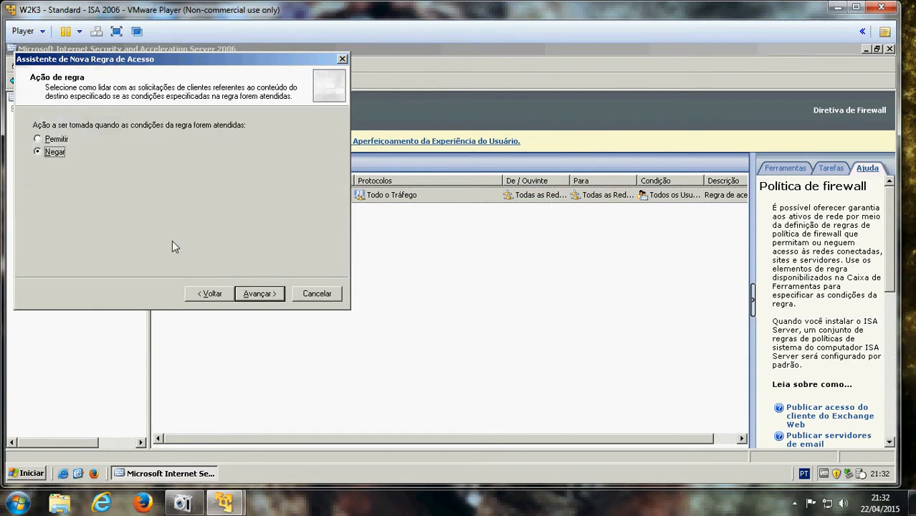
{"action": "left_click", "coordinate": [63, 140]}
{"action": "left_click", "coordinate": [263, 297]}
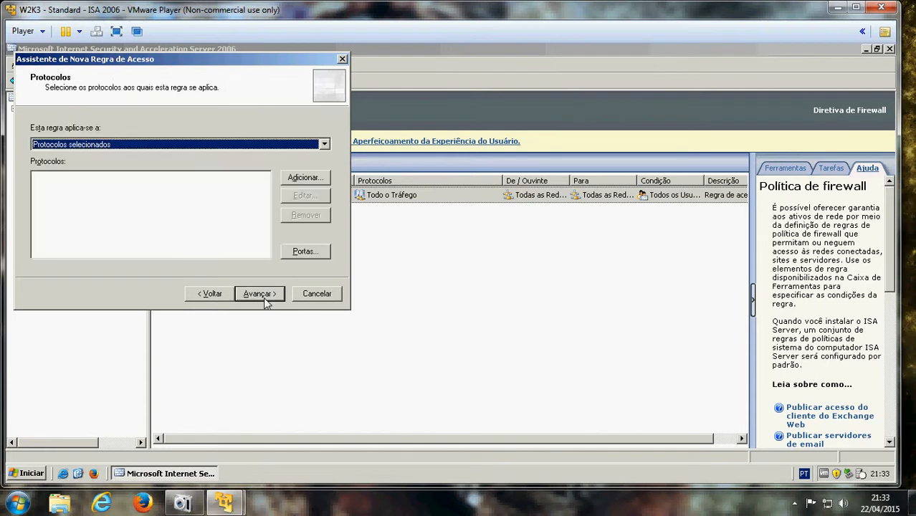
{"action": "left_click", "coordinate": [136, 146]}
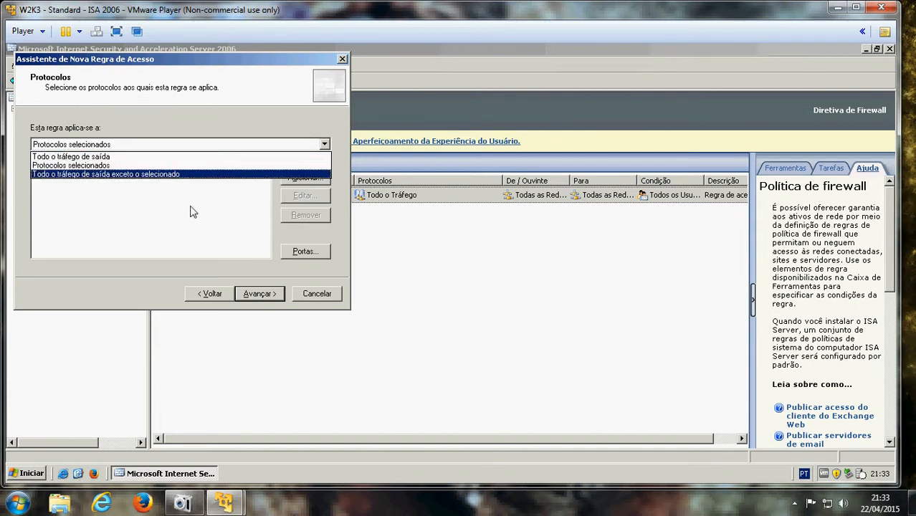
{"action": "left_click", "coordinate": [122, 156]}
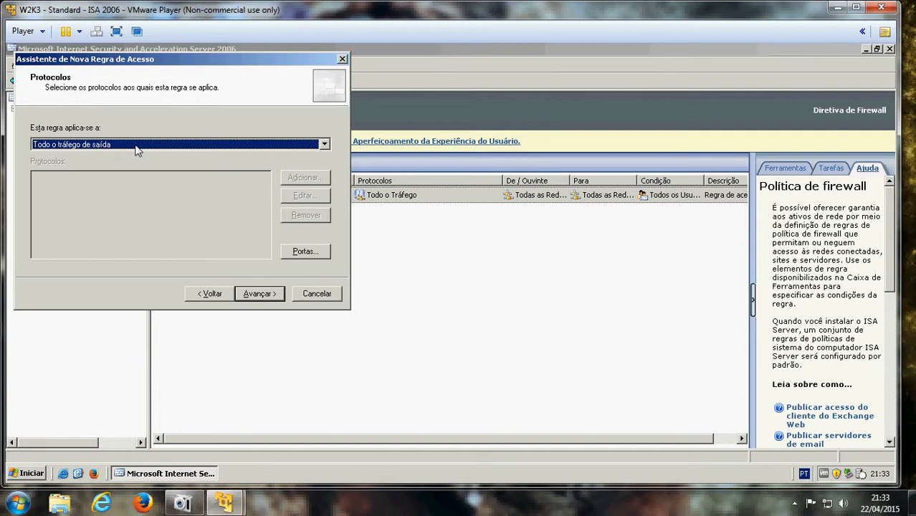
{"action": "left_click", "coordinate": [136, 147]}
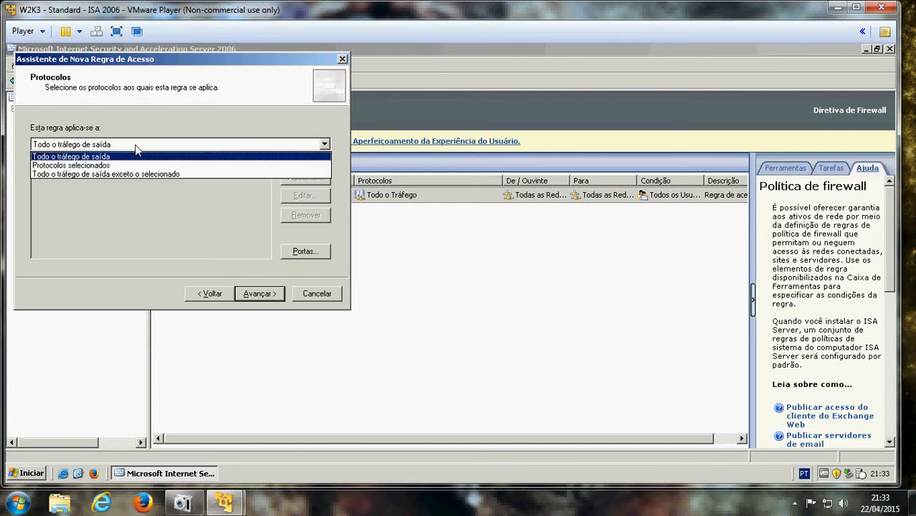
{"action": "left_click", "coordinate": [103, 167]}
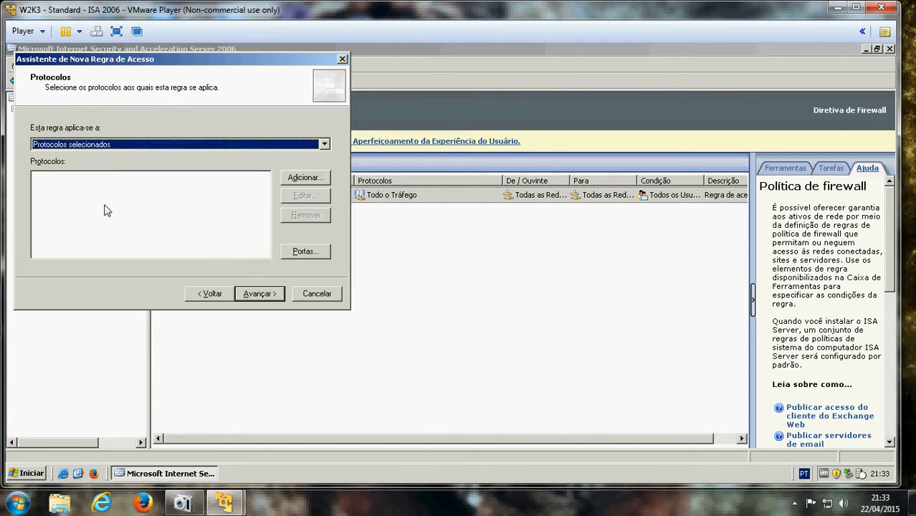
Examine the protocols offered under Protocolos Comuns, Infra-estrutura and Web without adding any to the rule
{"action": "left_click", "coordinate": [315, 183]}
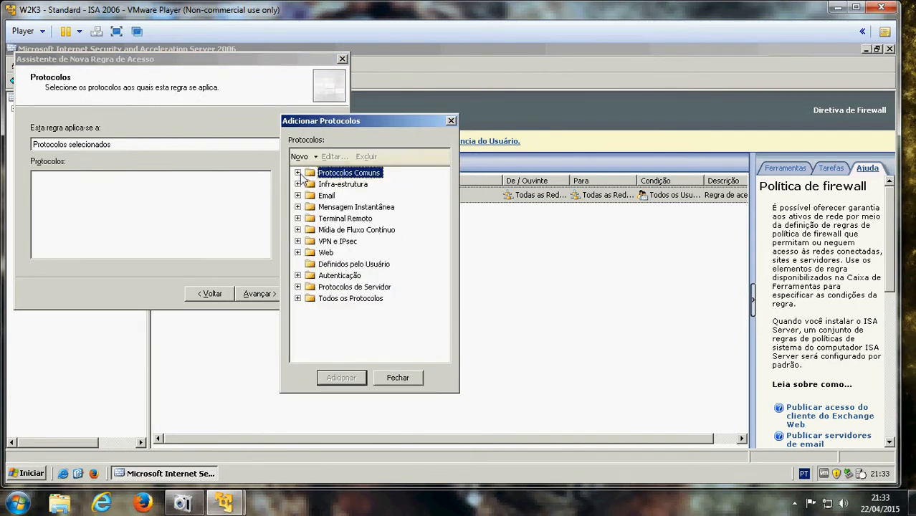
{"action": "left_click", "coordinate": [297, 172]}
{"action": "left_click", "coordinate": [325, 185]}
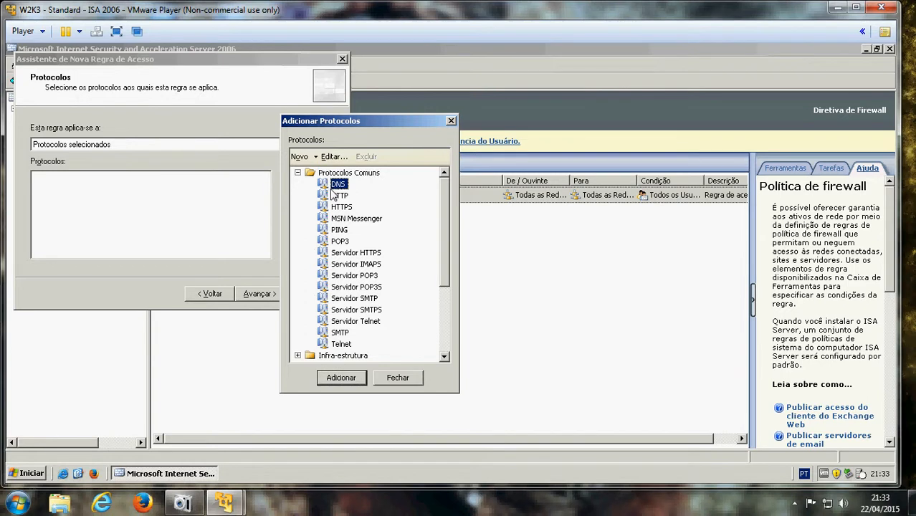
{"action": "left_click", "coordinate": [339, 207]}
{"action": "left_click", "coordinate": [353, 220]}
{"action": "left_click", "coordinate": [345, 229]}
{"action": "left_click", "coordinate": [343, 241]}
{"action": "left_click", "coordinate": [372, 254]}
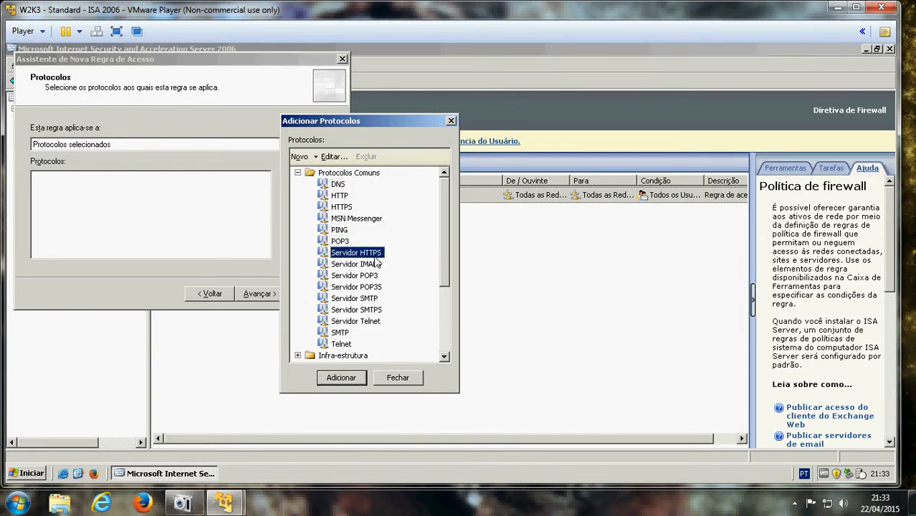
{"action": "left_click", "coordinate": [298, 173]}
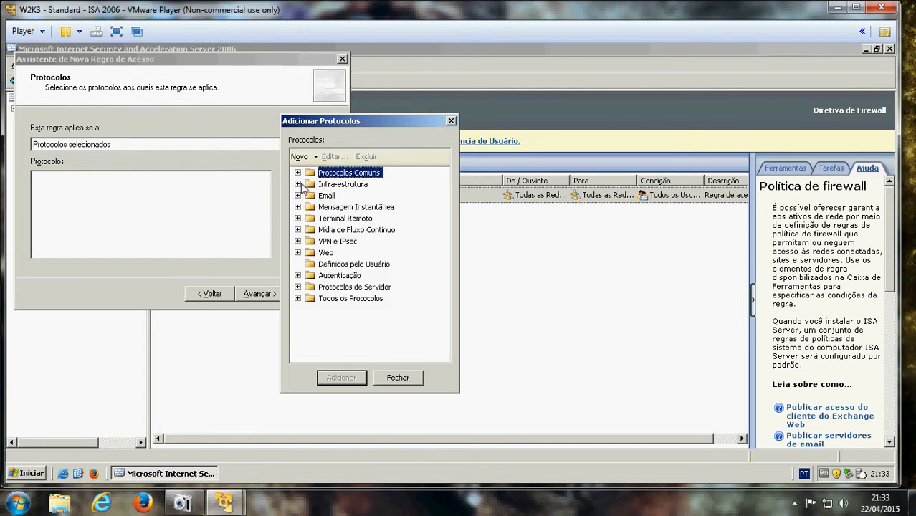
{"action": "left_click", "coordinate": [297, 184]}
{"action": "left_click", "coordinate": [297, 184]}
{"action": "left_click", "coordinate": [298, 252]}
{"action": "left_click", "coordinate": [337, 265]}
{"action": "left_click", "coordinate": [339, 275]}
{"action": "left_click", "coordinate": [341, 286]}
{"action": "left_click", "coordinate": [398, 378]}
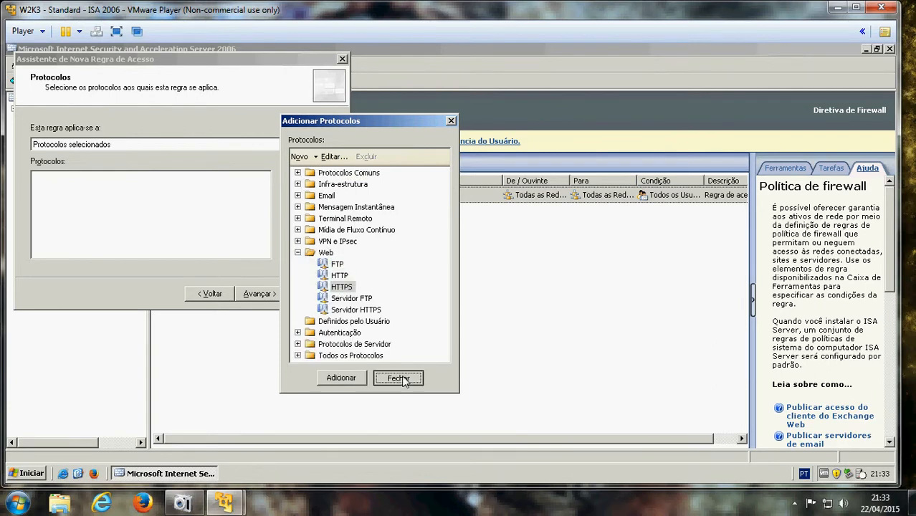
Apply the access rule to Todo o tráfego de saída and continue to the rule's traffic sources
{"action": "left_click", "coordinate": [230, 148]}
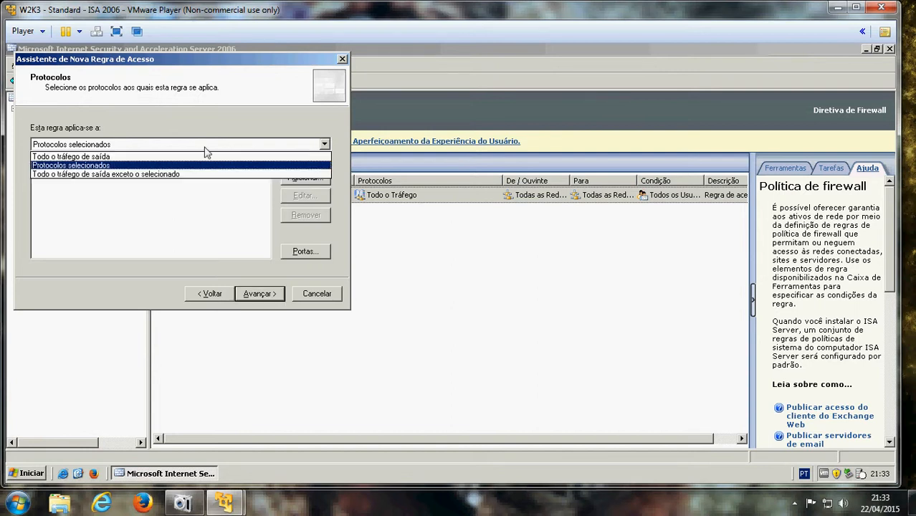
{"action": "left_click", "coordinate": [100, 157]}
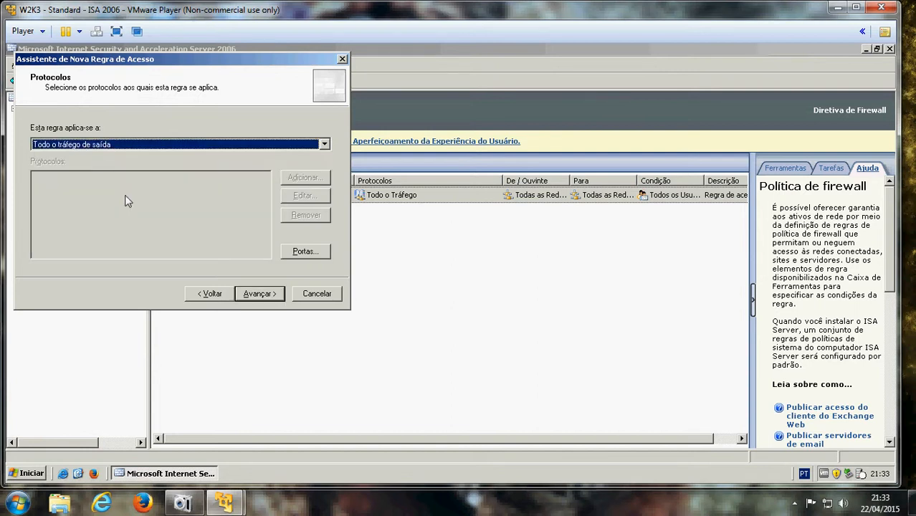
{"action": "left_click", "coordinate": [256, 295]}
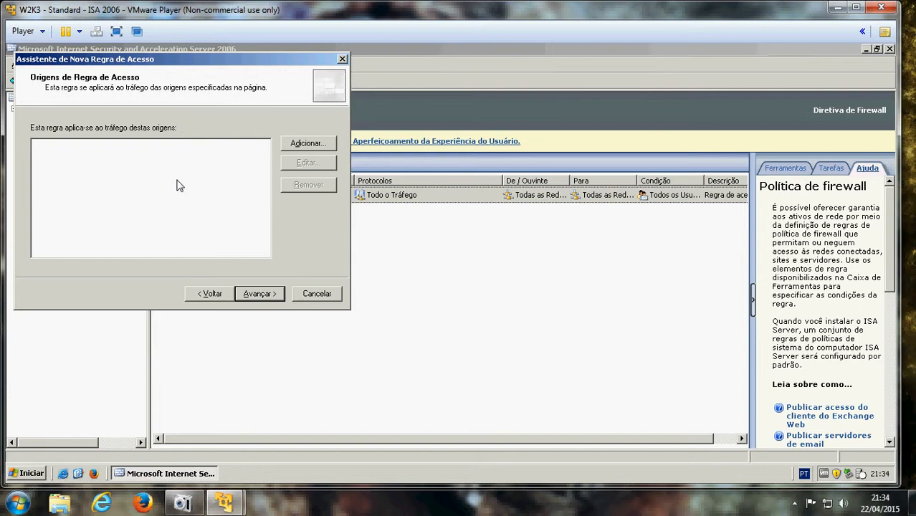
Create a computer network entity named W2K3-STD-AD with IP address 192.168.199.131 and the description "Controlador de dominio"
{"action": "left_click", "coordinate": [307, 143]}
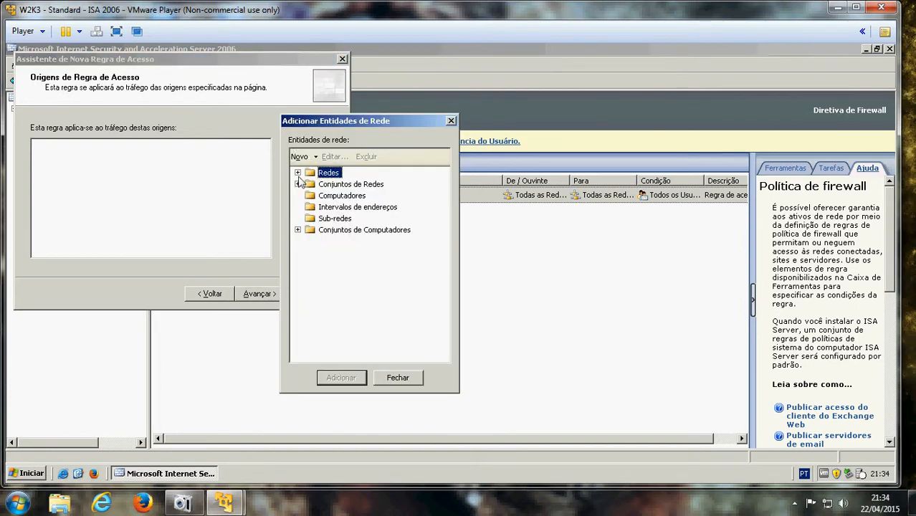
{"action": "left_click", "coordinate": [298, 173]}
{"action": "left_click", "coordinate": [342, 230]}
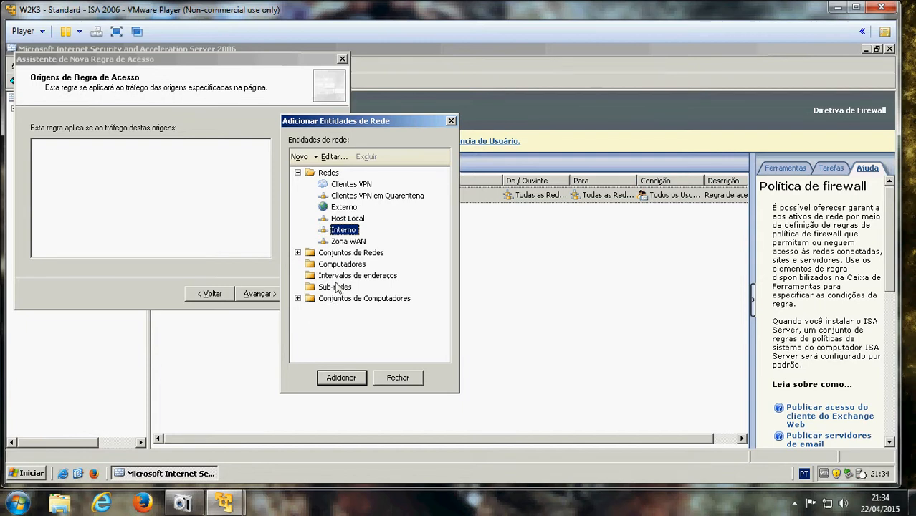
{"action": "left_click", "coordinate": [336, 266]}
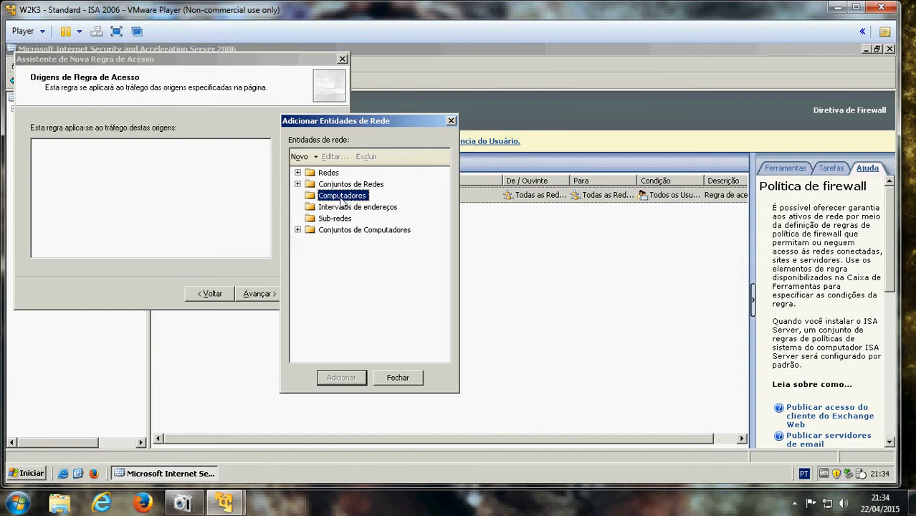
{"action": "left_click", "coordinate": [304, 158]}
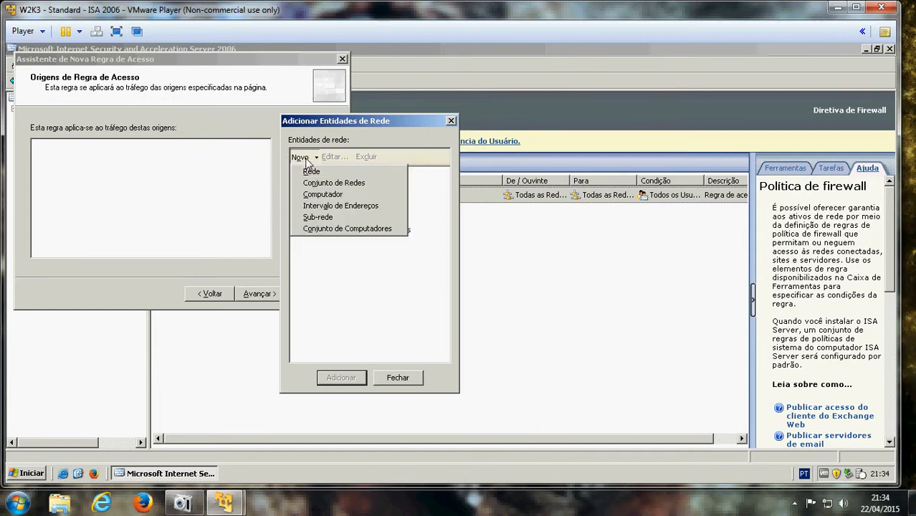
{"action": "left_click", "coordinate": [310, 195]}
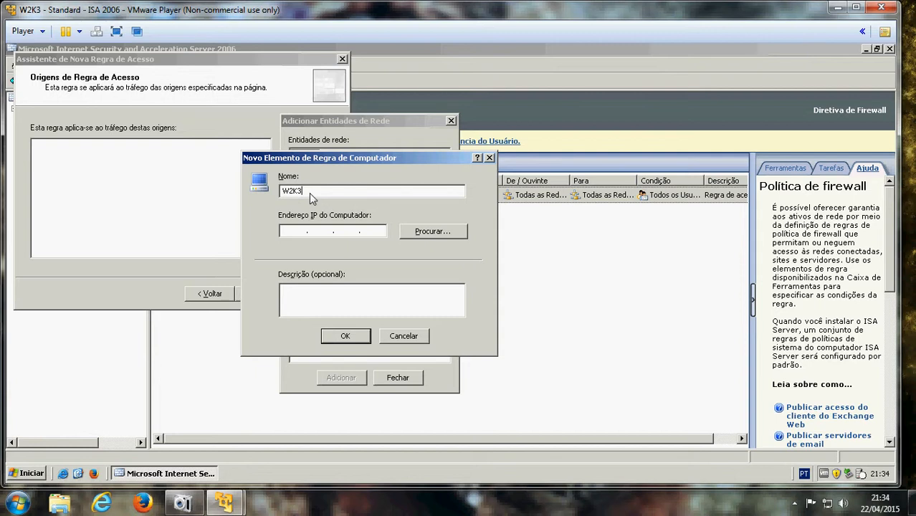
{"action": "type", "text": "W2K3-STD-AD"}
{"action": "key", "text": "Tab"}
{"action": "type", "text": "192 . 168 . 199 . 131"}
{"action": "left_click", "coordinate": [319, 291]}
{"action": "type", "text": "Controla"}
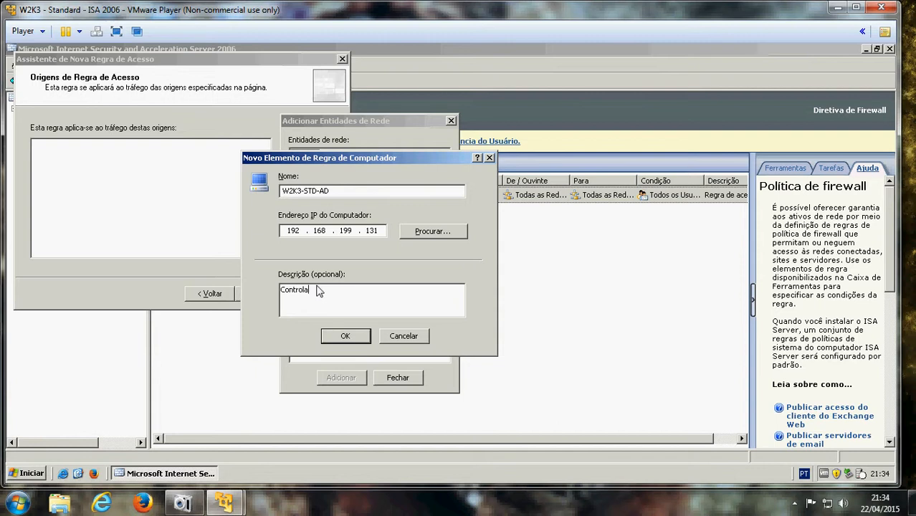
{"action": "type", "text": "dor de dominio"}
{"action": "left_click", "coordinate": [355, 335]}
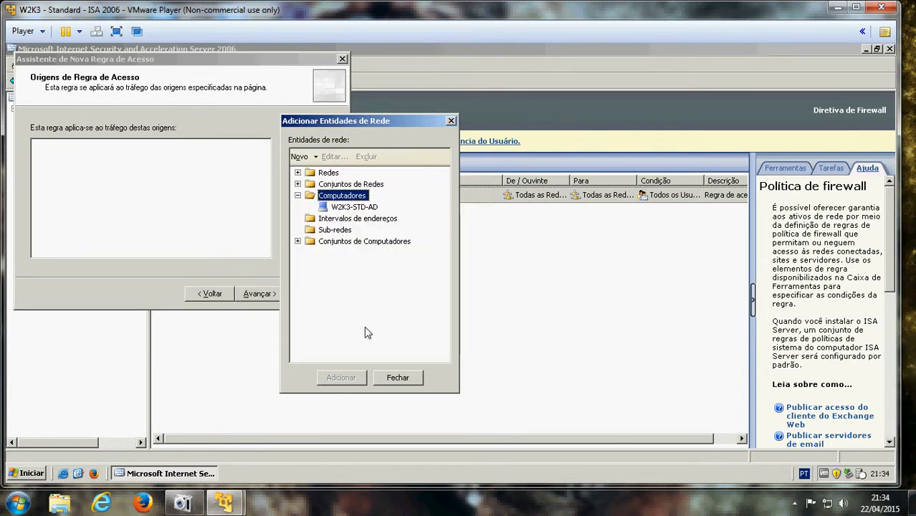
Add the computer W2K3-STD-AD as the rule's traffic source and continue to the destinations
{"action": "left_click", "coordinate": [356, 208]}
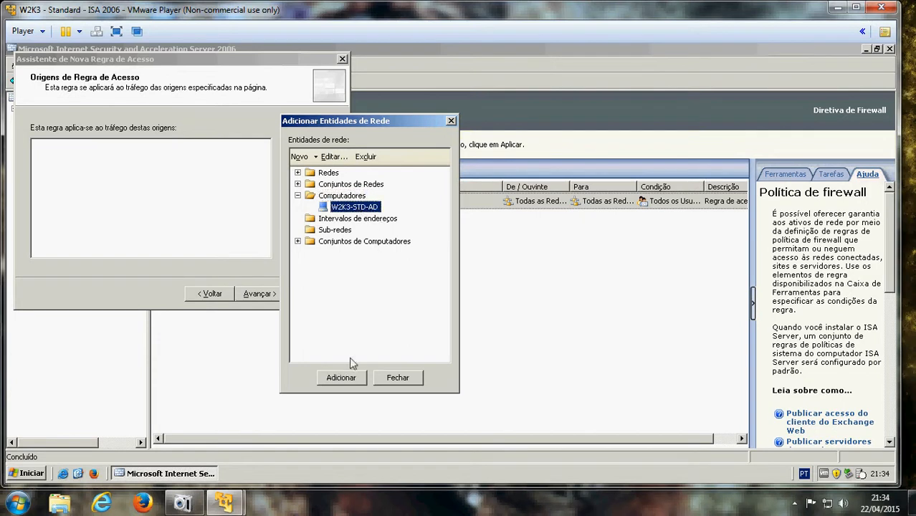
{"action": "left_click", "coordinate": [351, 379]}
{"action": "left_click", "coordinate": [392, 379]}
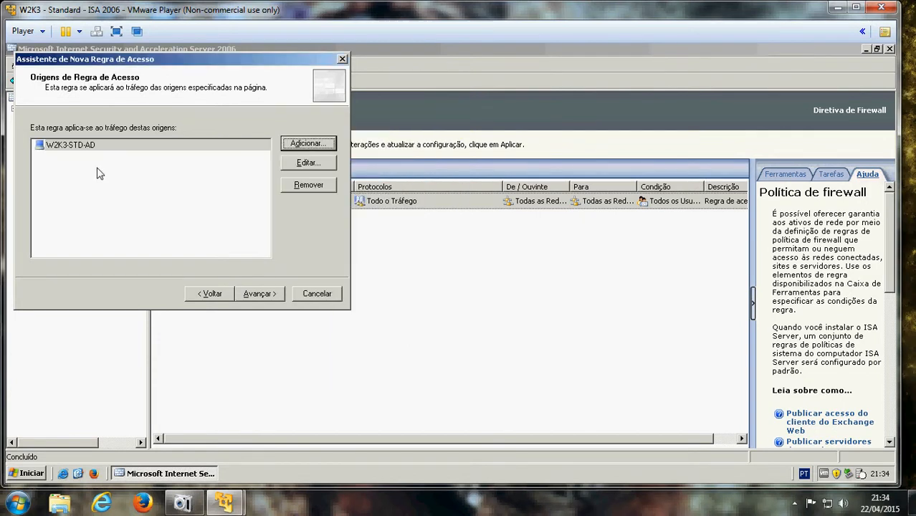
{"action": "left_click", "coordinate": [206, 294]}
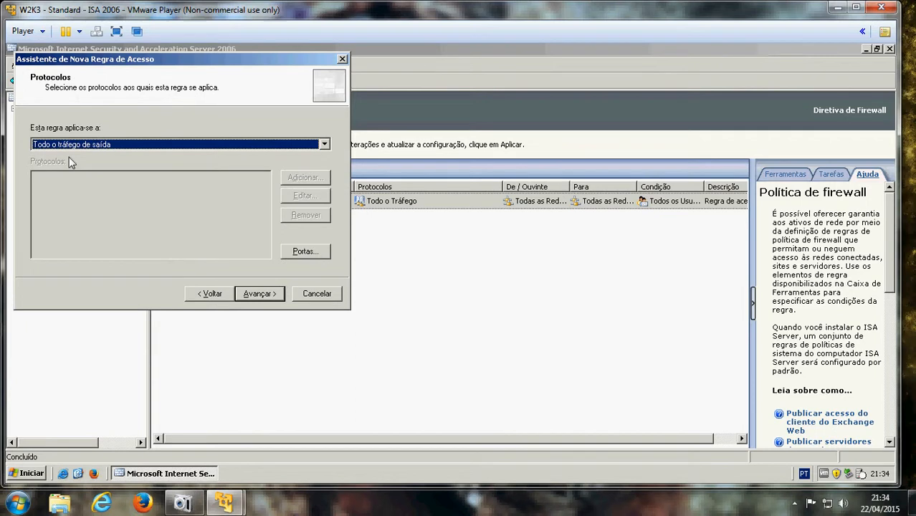
{"action": "left_click", "coordinate": [258, 294]}
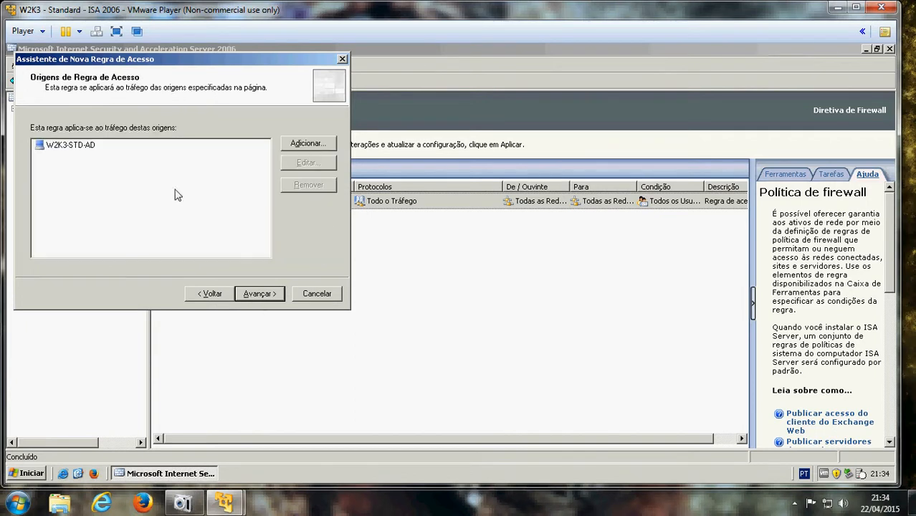
{"action": "left_click", "coordinate": [73, 152]}
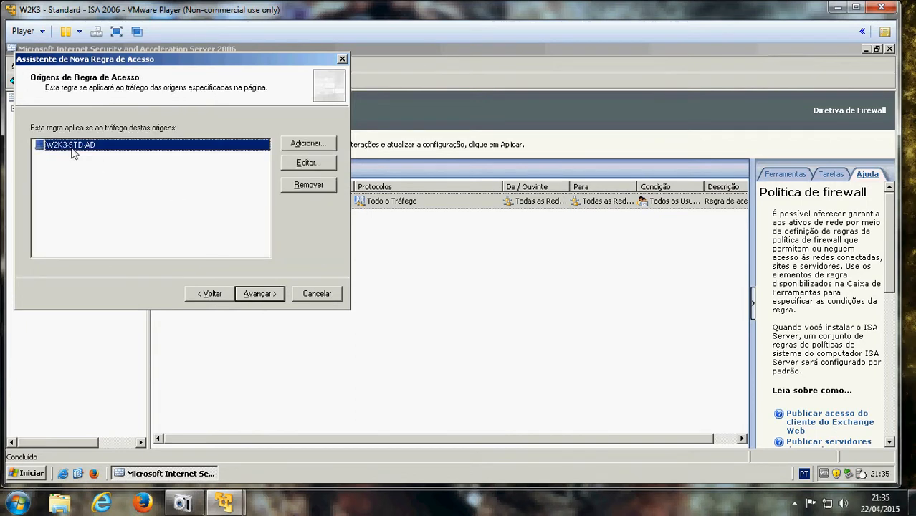
{"action": "left_click", "coordinate": [260, 294]}
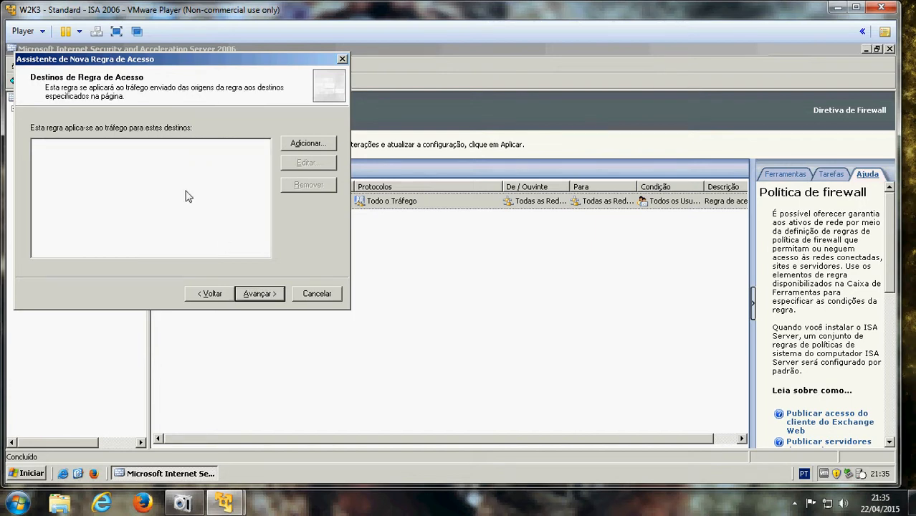
Add the Zona WAN network as the rule's destination and keep Todos os Usuários as its user set
{"action": "left_click", "coordinate": [290, 147]}
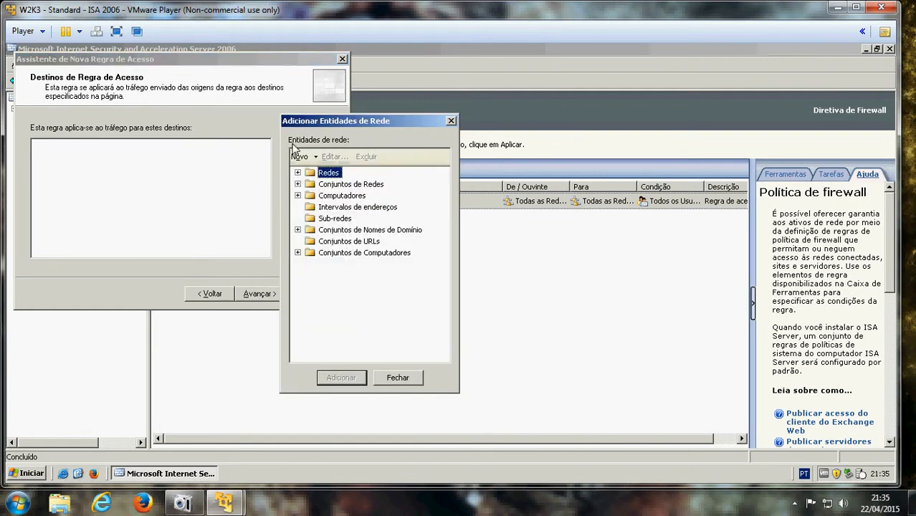
{"action": "left_click", "coordinate": [298, 173]}
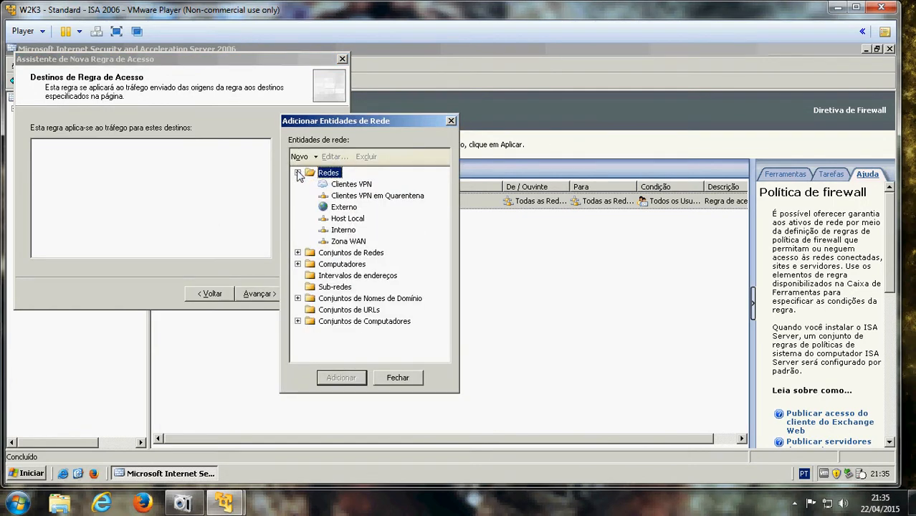
{"action": "left_click", "coordinate": [347, 242]}
{"action": "left_click", "coordinate": [333, 384]}
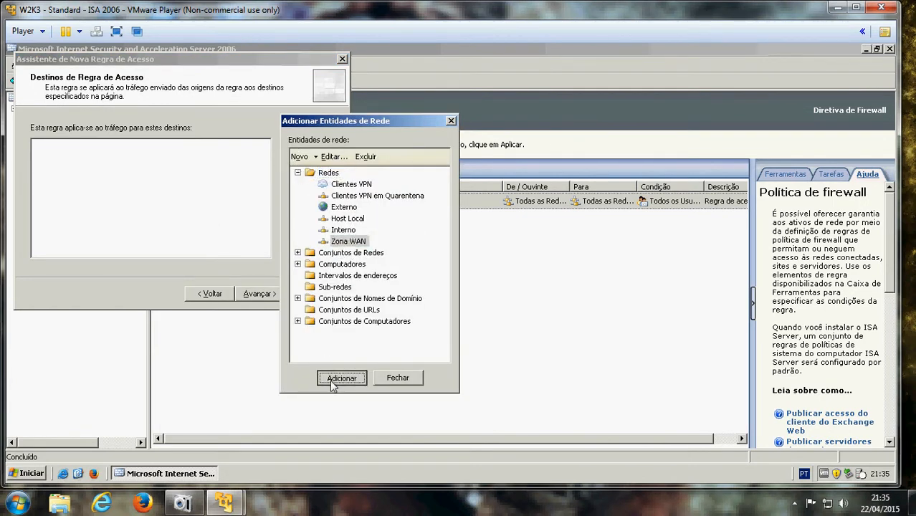
{"action": "left_click", "coordinate": [397, 378]}
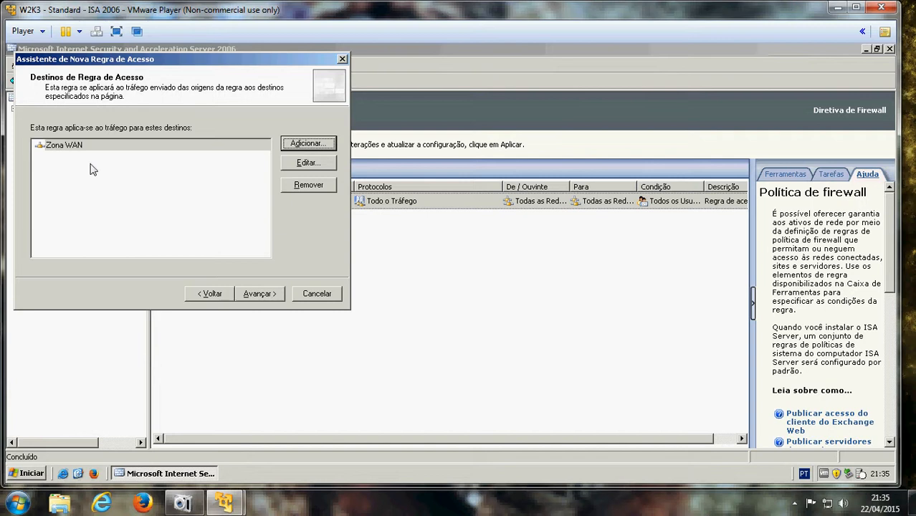
{"action": "left_click", "coordinate": [258, 296]}
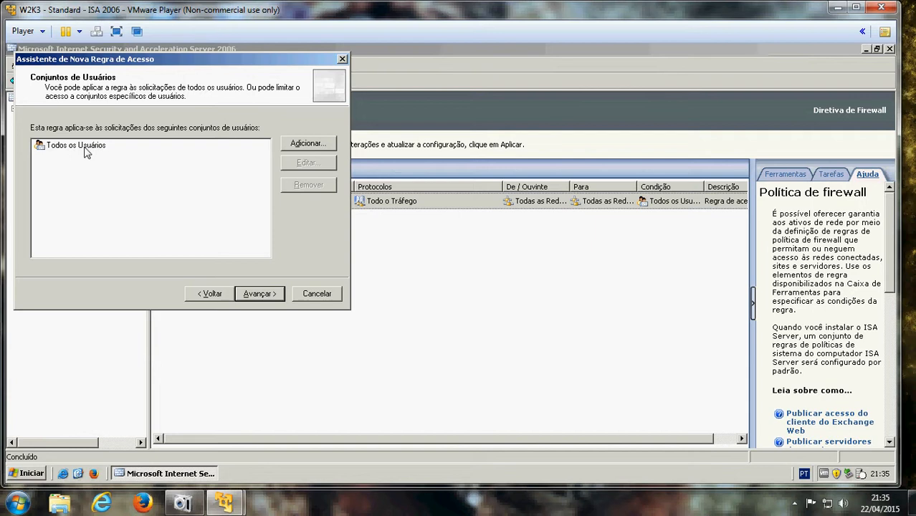
{"action": "left_click", "coordinate": [264, 297]}
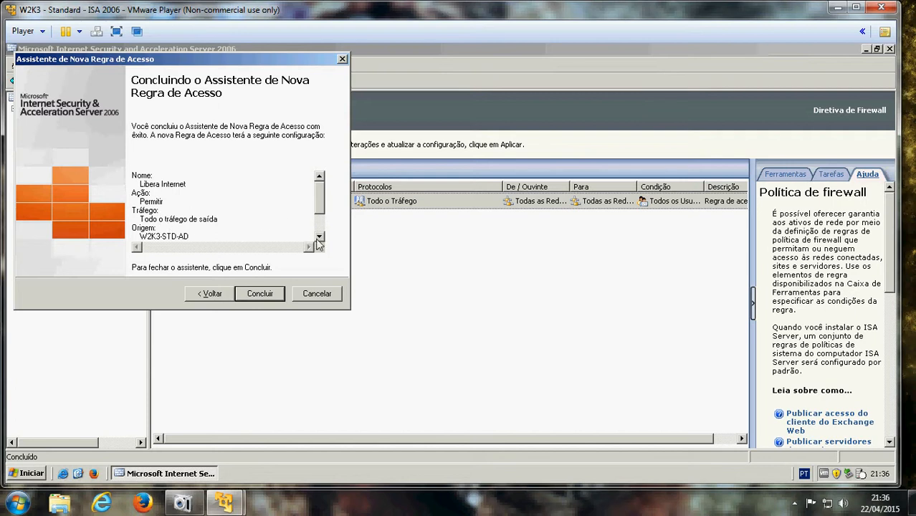
Review the summary of the new Libera Internet access rule and finish the wizard to create it
{"action": "scroll", "coordinate": [172, 222], "scroll_direction": "down", "scroll_amount": 2}
{"action": "left_click_drag", "start_coordinate": [142, 219], "coordinate": [247, 235]}
{"action": "left_click", "coordinate": [172, 233]}
{"action": "left_click", "coordinate": [318, 238]}
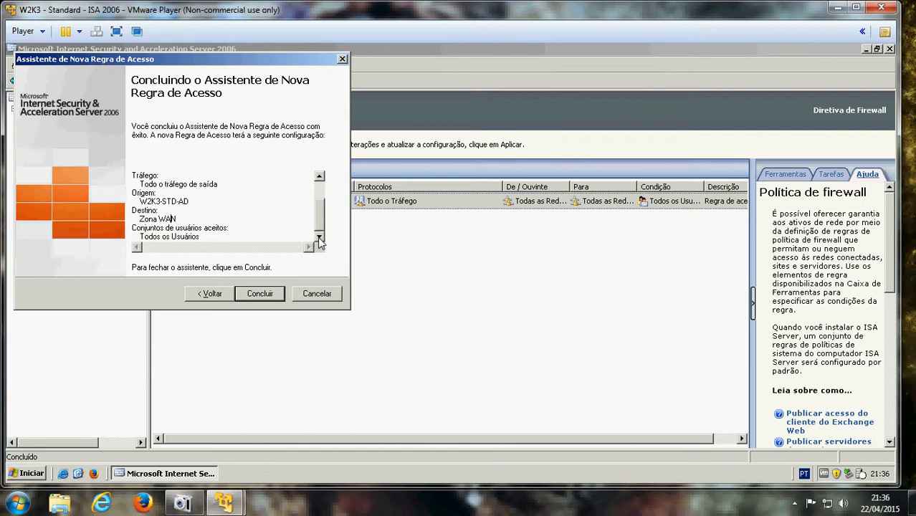
{"action": "left_click", "coordinate": [251, 293]}
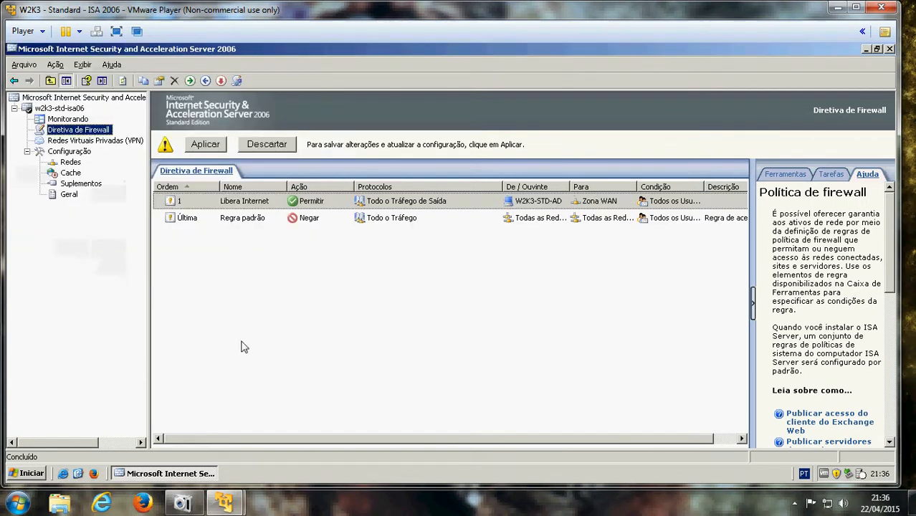
Apply the pending firewall policy changes that include the Libera Internet rule and close the save confirmation
{"action": "left_click", "coordinate": [187, 203]}
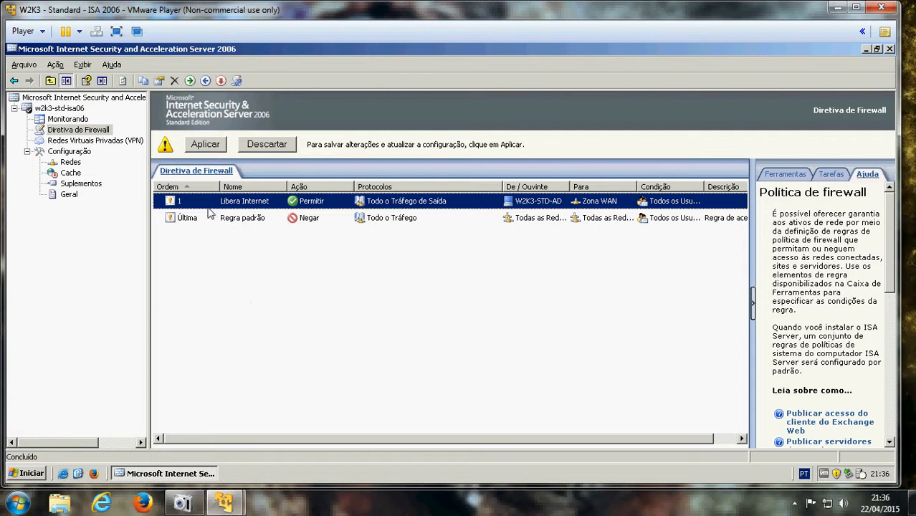
{"action": "left_click", "coordinate": [207, 145]}
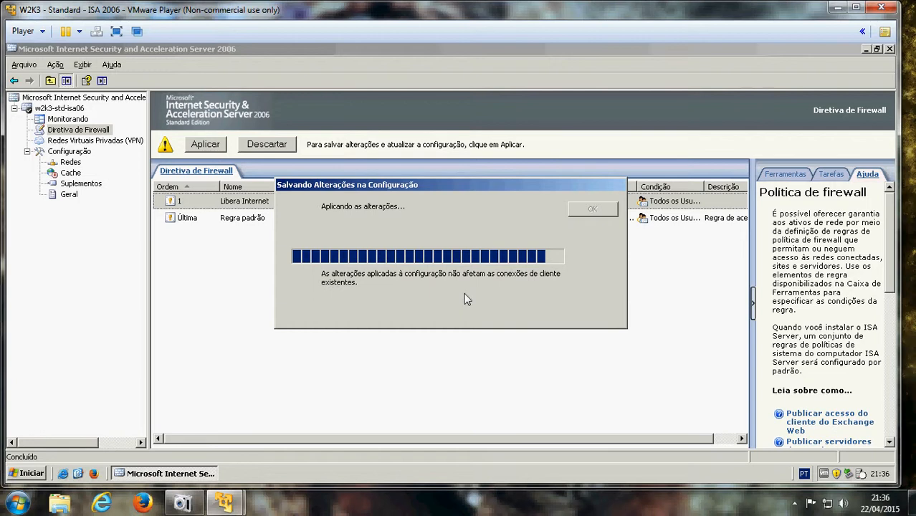
{"action": "left_click", "coordinate": [595, 212]}
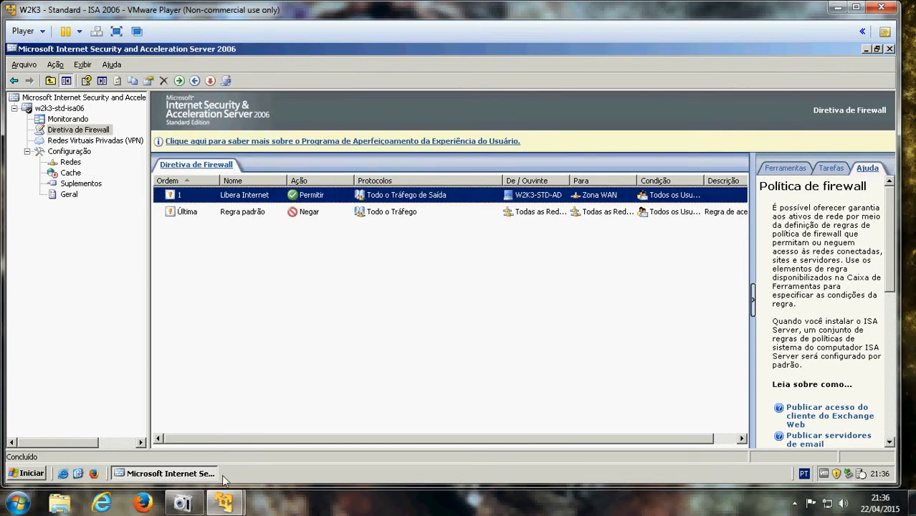
{"action": "mouse_move", "coordinate": [225, 502]}
{"action": "left_click", "coordinate": [155, 418]}
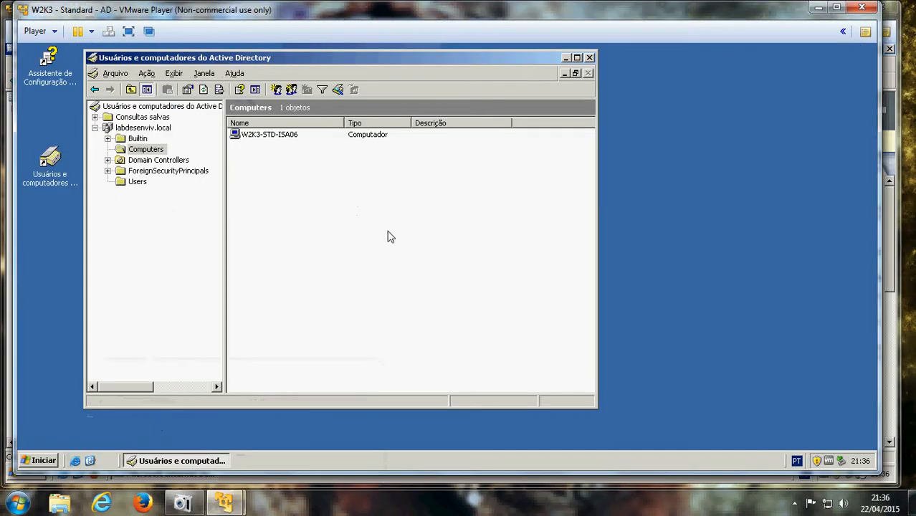
{"action": "left_click", "coordinate": [76, 462]}
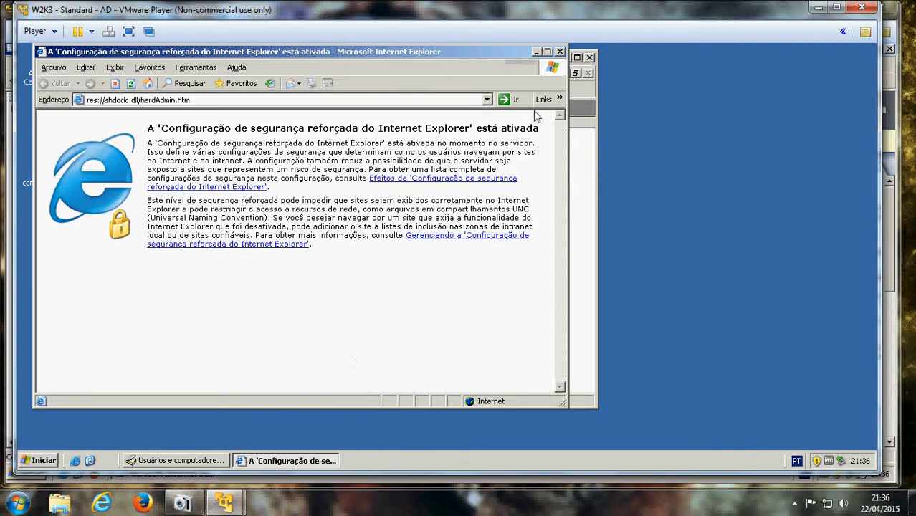
{"action": "left_click", "coordinate": [546, 51]}
{"action": "left_click", "coordinate": [367, 98]}
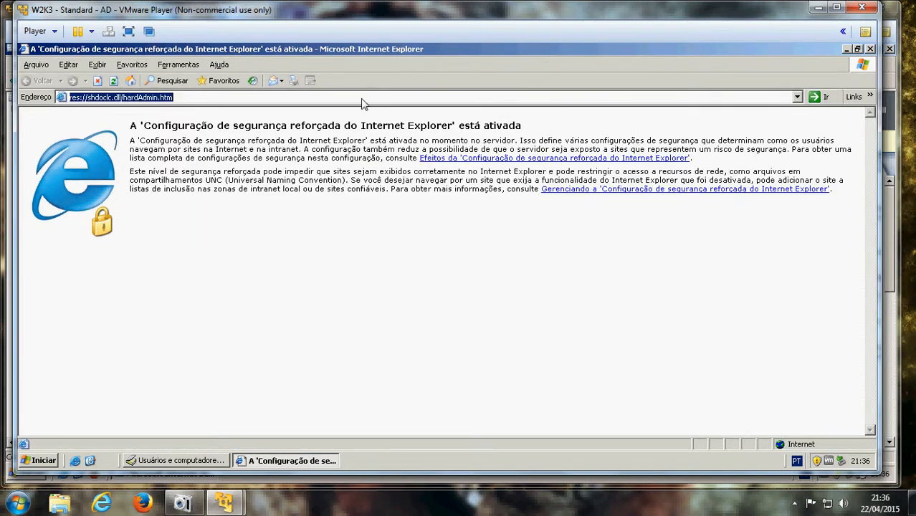
{"action": "type", "text": "www"}
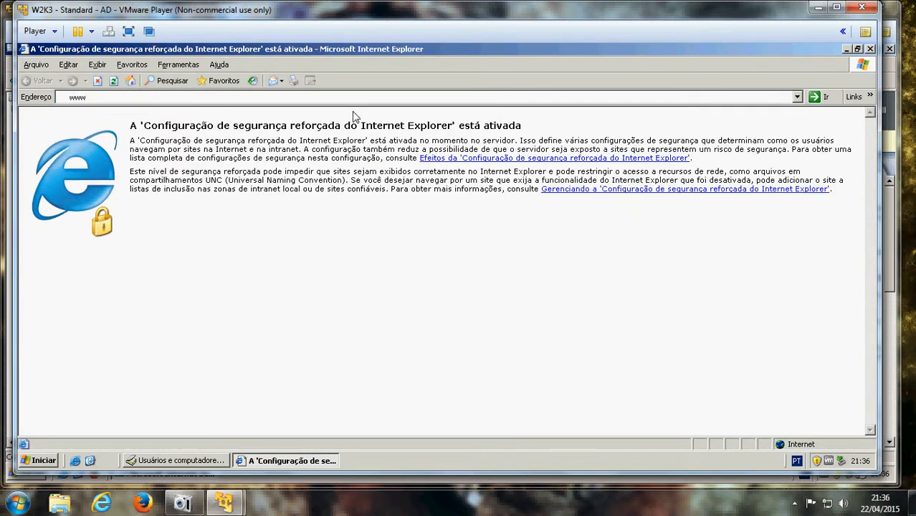
{"action": "type", "text": ".google.com.br"}
{"action": "key", "text": "Return"}
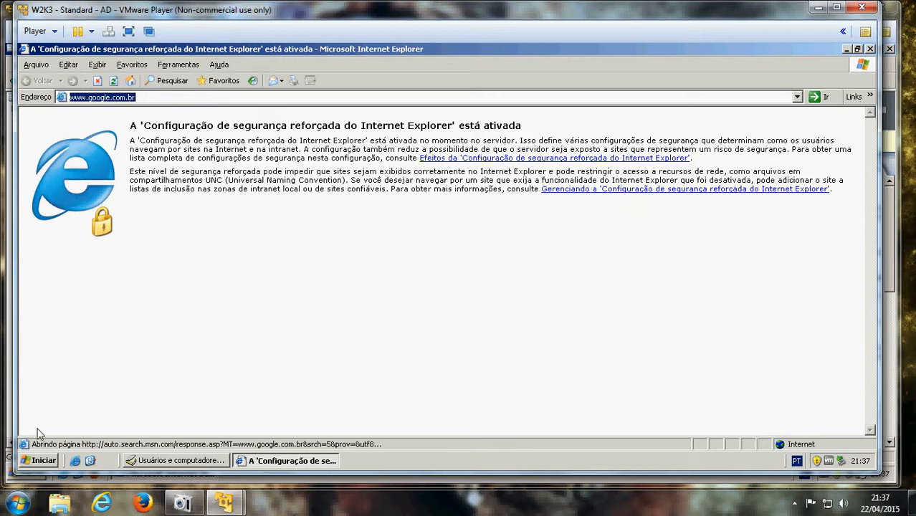
Examine the TCP/IP address, gateway and DNS settings of the local connection, then close its dialogs without changes
{"action": "left_click", "coordinate": [55, 464]}
{"action": "mouse_move", "coordinate": [243, 222]}
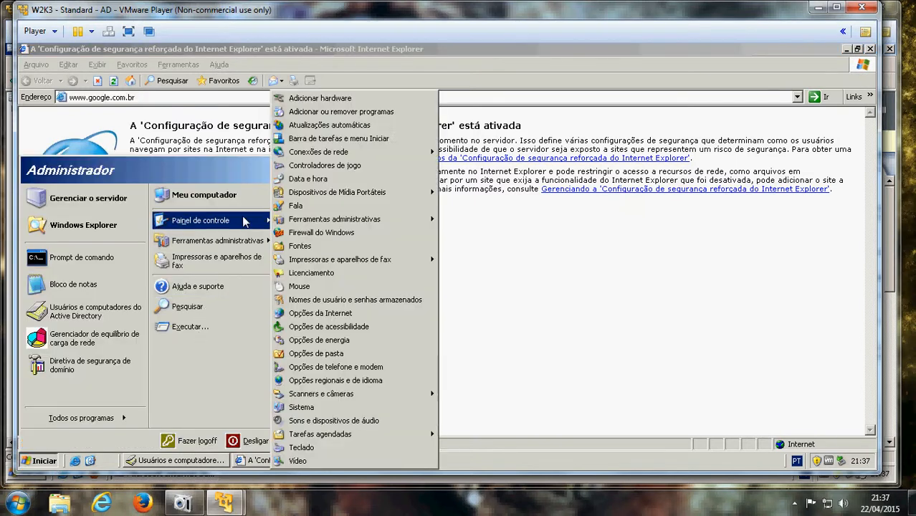
{"action": "mouse_move", "coordinate": [402, 152]}
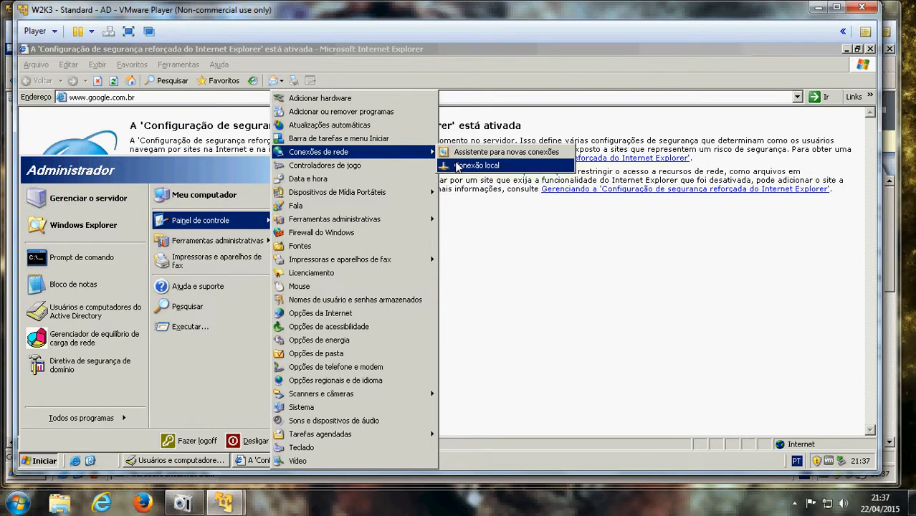
{"action": "left_click", "coordinate": [473, 165]}
{"action": "left_click", "coordinate": [365, 359]}
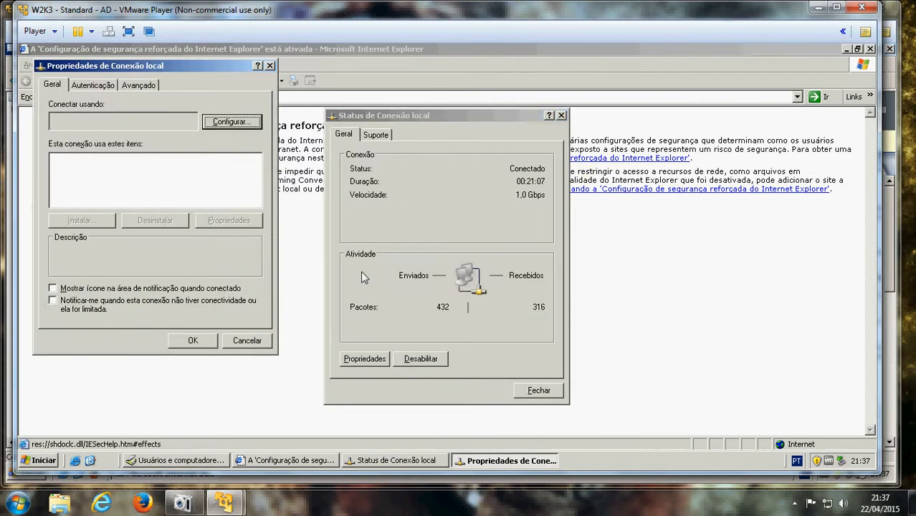
{"action": "double_click", "coordinate": [128, 194]}
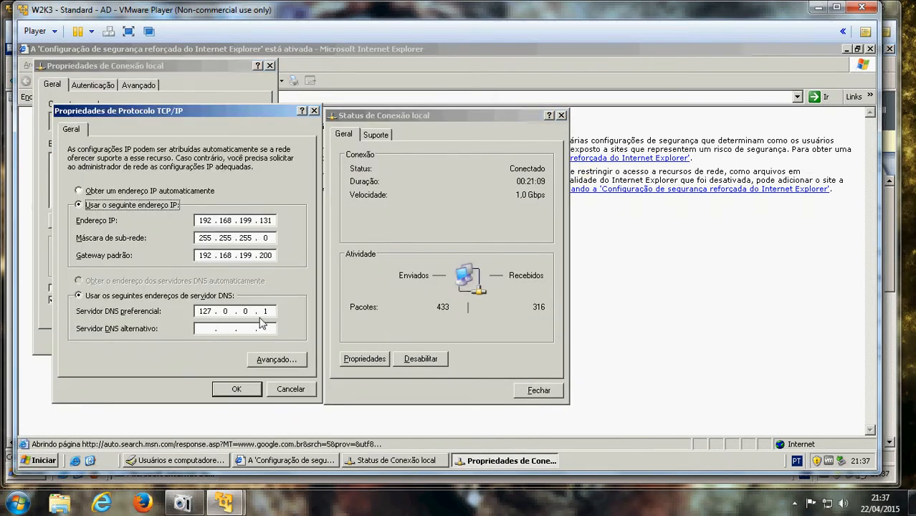
{"action": "left_click", "coordinate": [290, 389]}
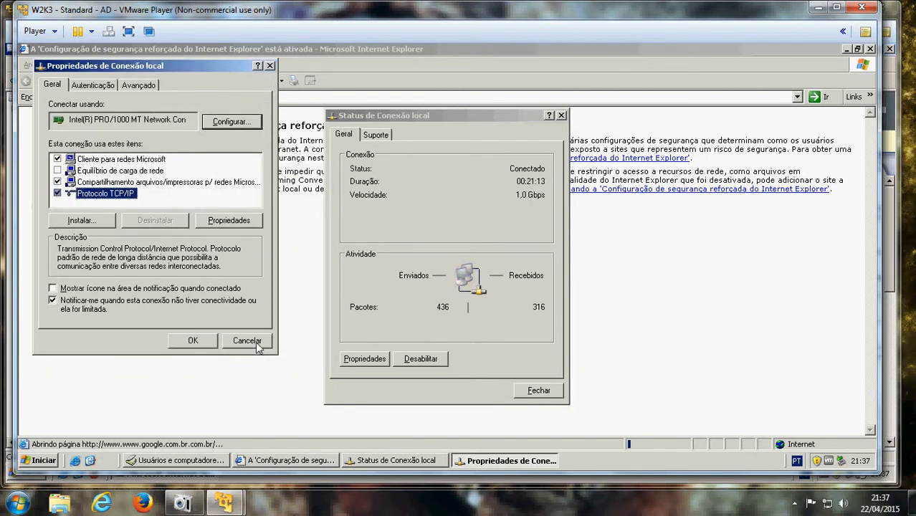
{"action": "left_click", "coordinate": [257, 343]}
{"action": "left_click", "coordinate": [534, 394]}
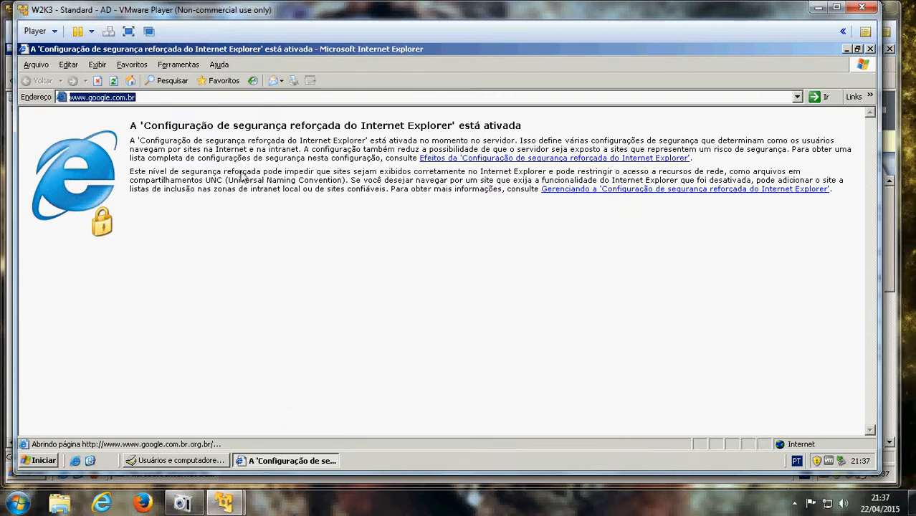
Stop the page load and enable the proxy server for the local network in the browser's LAN settings
{"action": "left_click", "coordinate": [99, 81]}
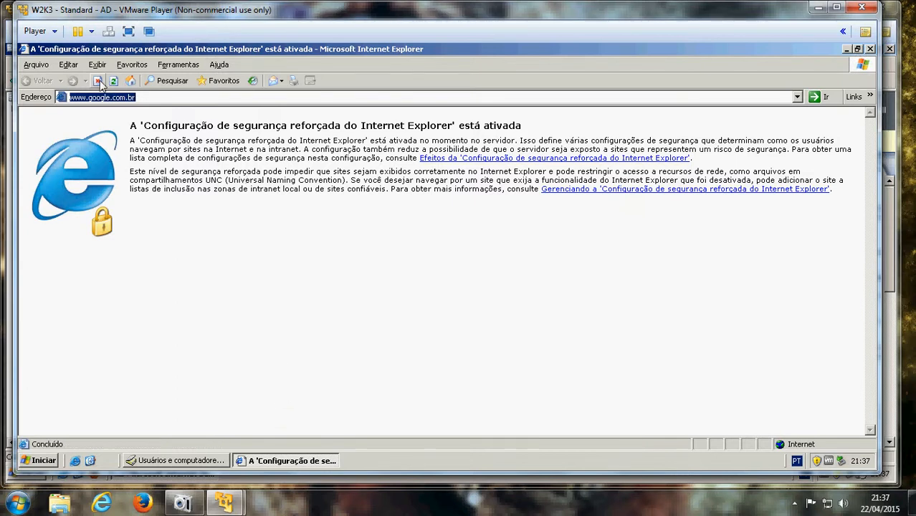
{"action": "left_click", "coordinate": [172, 66]}
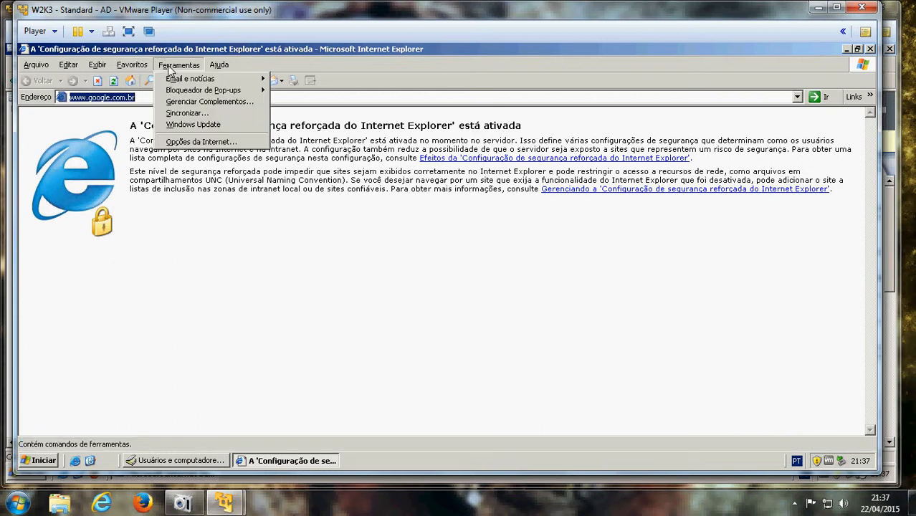
{"action": "left_click", "coordinate": [201, 141]}
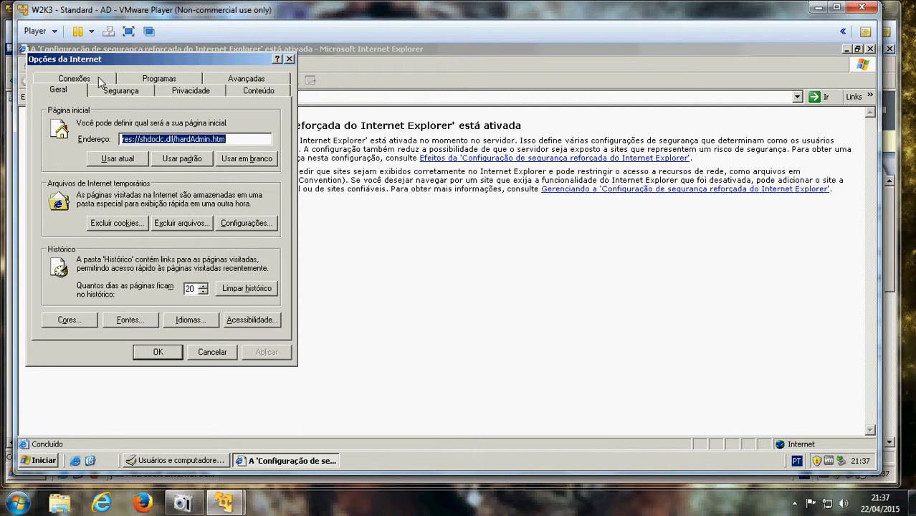
{"action": "left_click_drag", "start_coordinate": [101, 64], "coordinate": [305, 117]}
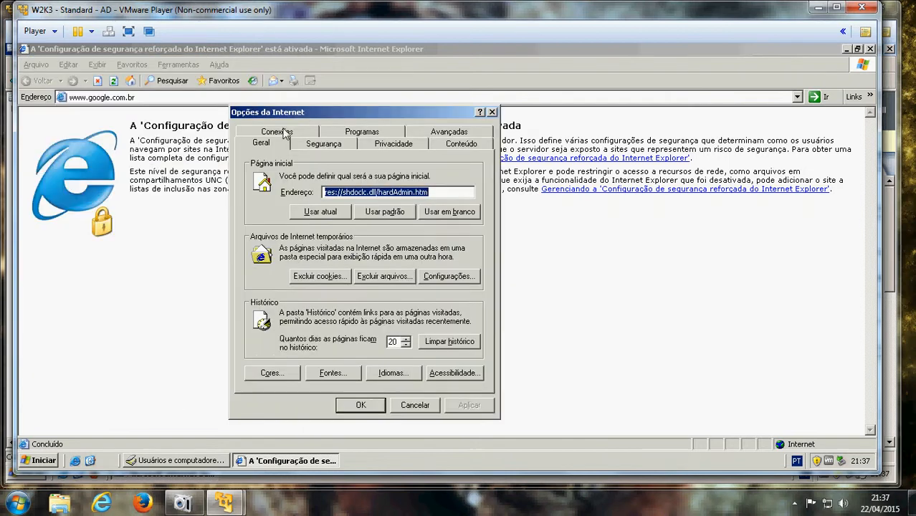
{"action": "left_click", "coordinate": [284, 132]}
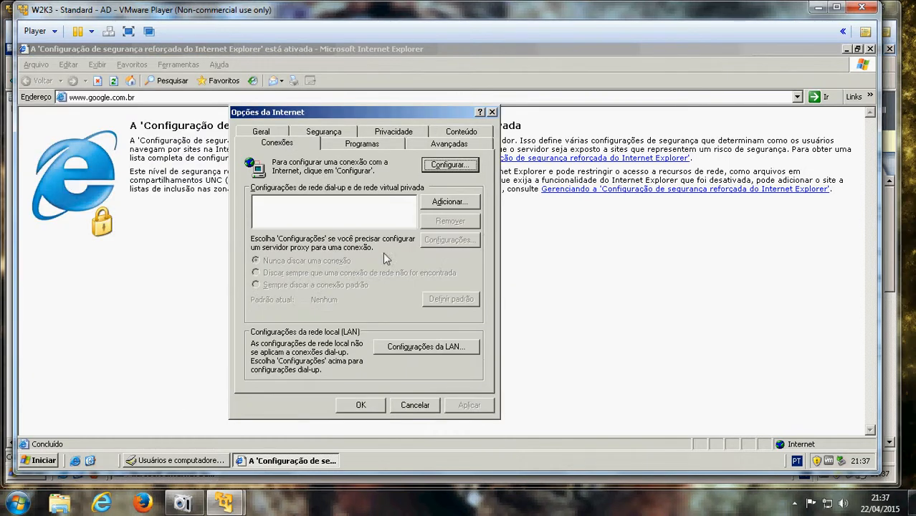
{"action": "left_click", "coordinate": [407, 348]}
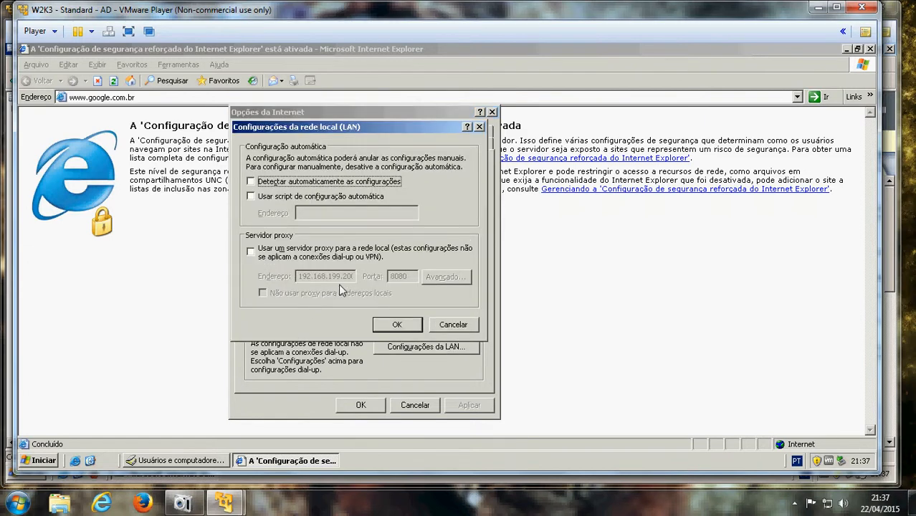
{"action": "left_click", "coordinate": [326, 254]}
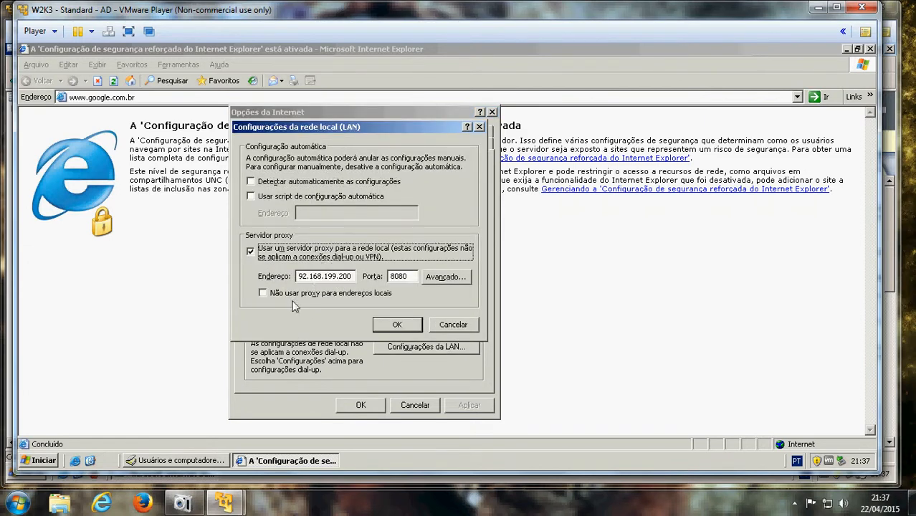
Check the proxy server's address and port in the LAN settings
{"action": "left_click_drag", "start_coordinate": [316, 277], "coordinate": [276, 281]}
{"action": "left_click", "coordinate": [310, 278]}
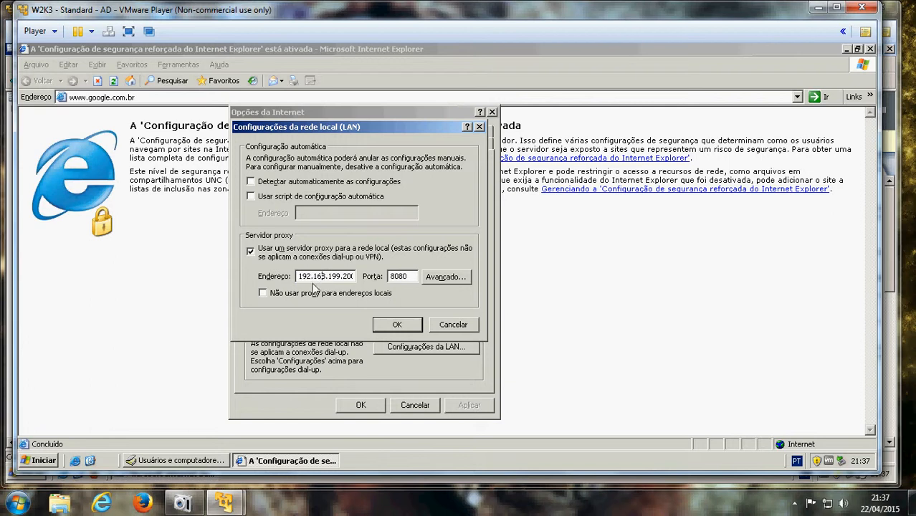
{"action": "left_click_drag", "start_coordinate": [404, 277], "coordinate": [364, 282]}
{"action": "left_click", "coordinate": [324, 278]}
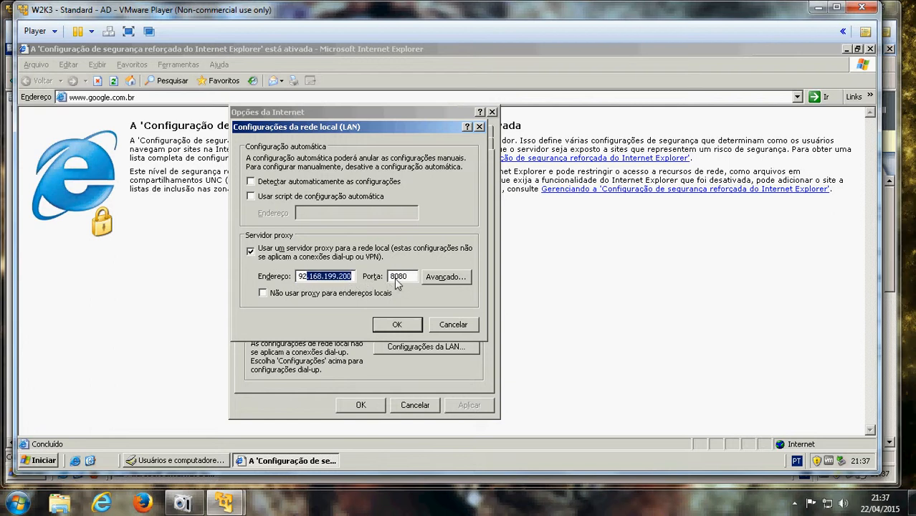
{"action": "double_click", "coordinate": [396, 277]}
{"action": "left_click", "coordinate": [395, 278]}
{"action": "double_click", "coordinate": [340, 278]}
{"action": "left_click", "coordinate": [340, 278]}
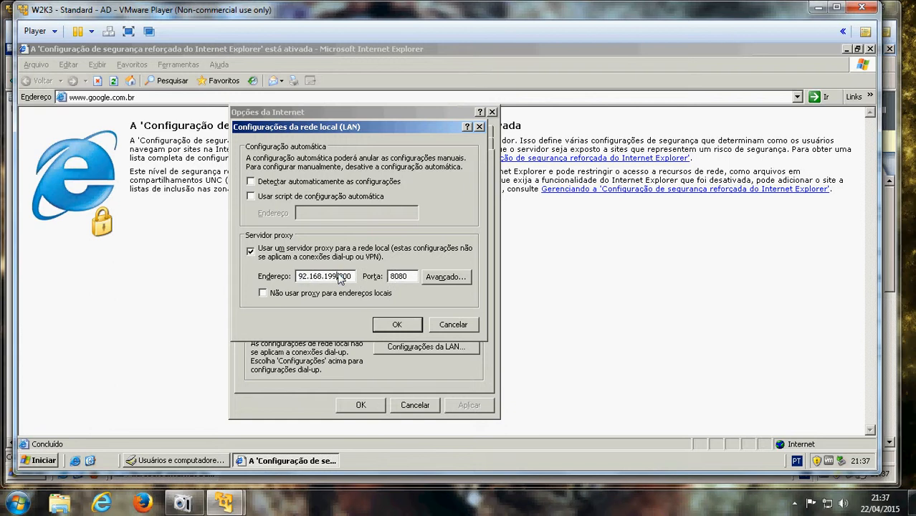
{"action": "left_click", "coordinate": [397, 325]}
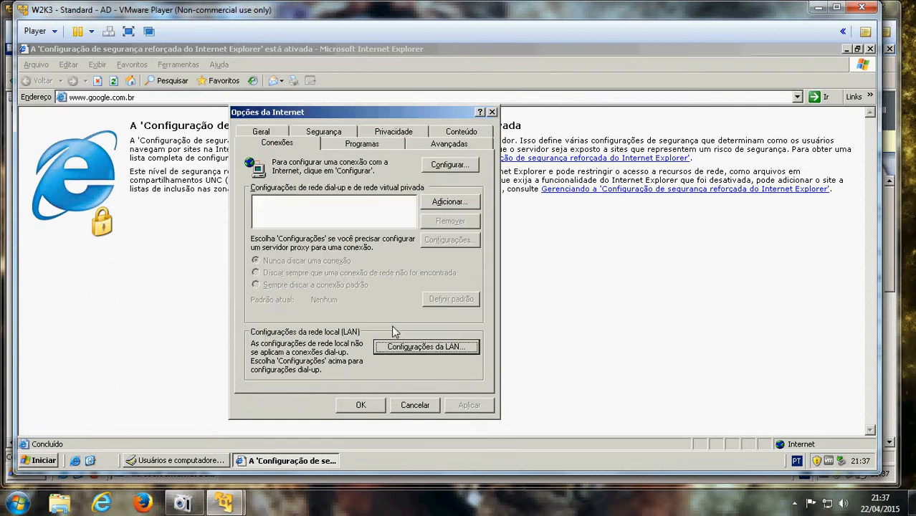
{"action": "left_click", "coordinate": [360, 406]}
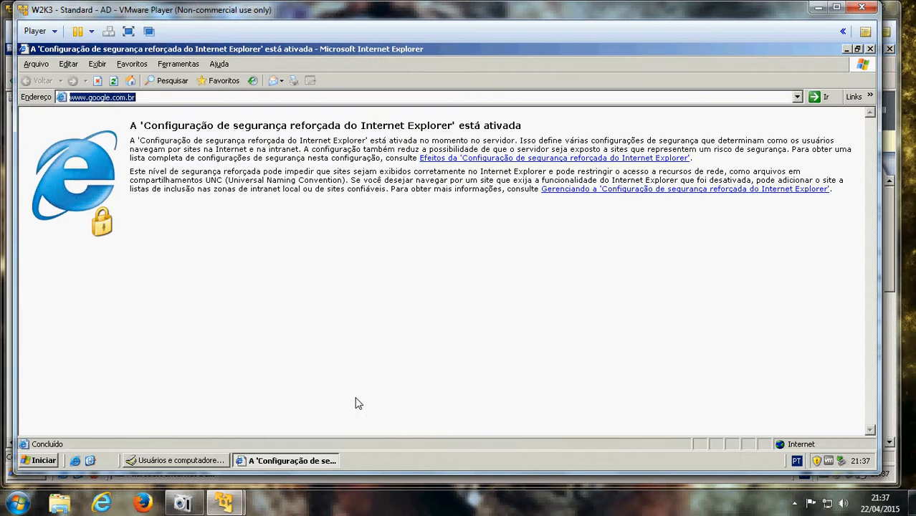
{"action": "left_click", "coordinate": [201, 93]}
{"action": "key", "text": "Return"}
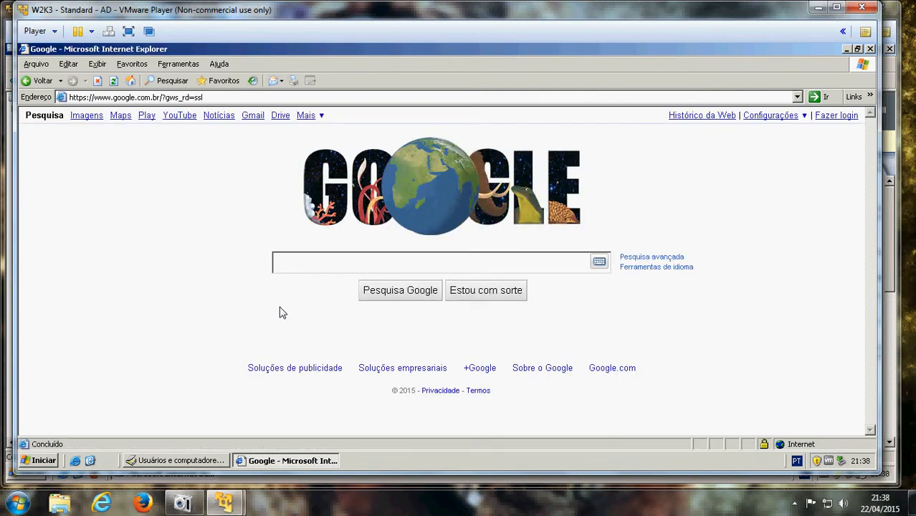
Ping 192.168.199.200 from a command prompt and close the prompt once the test finishes
{"action": "key", "text": "super+r"}
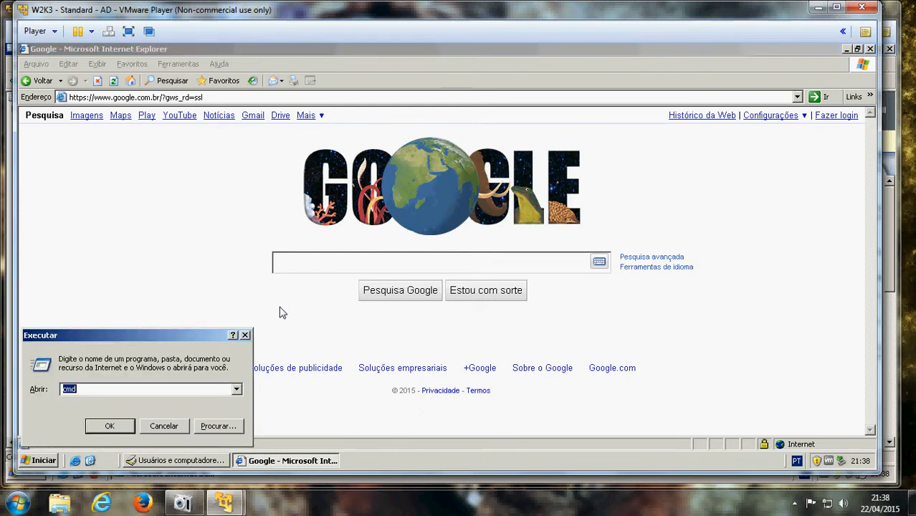
{"action": "key", "text": "Return"}
{"action": "type", "text": "ping"}
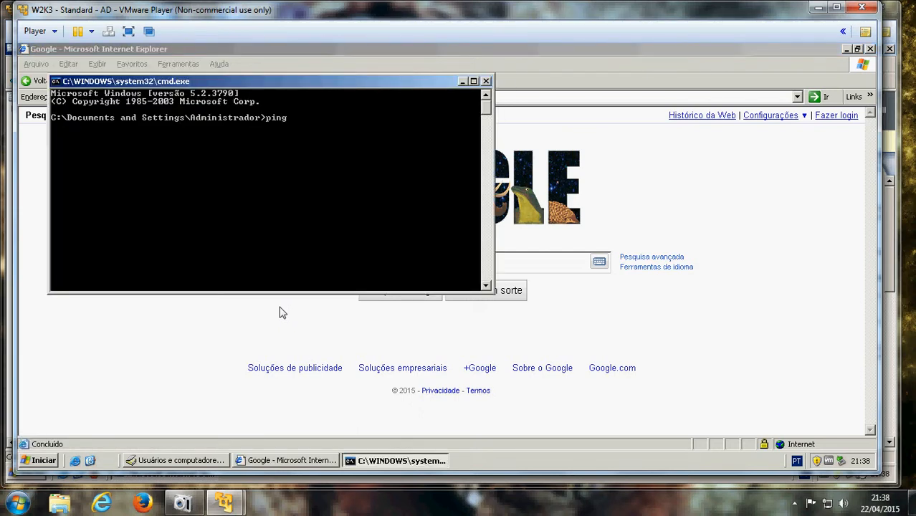
{"action": "type", "text": " 192.168.199.200"}
{"action": "key", "text": "Return"}
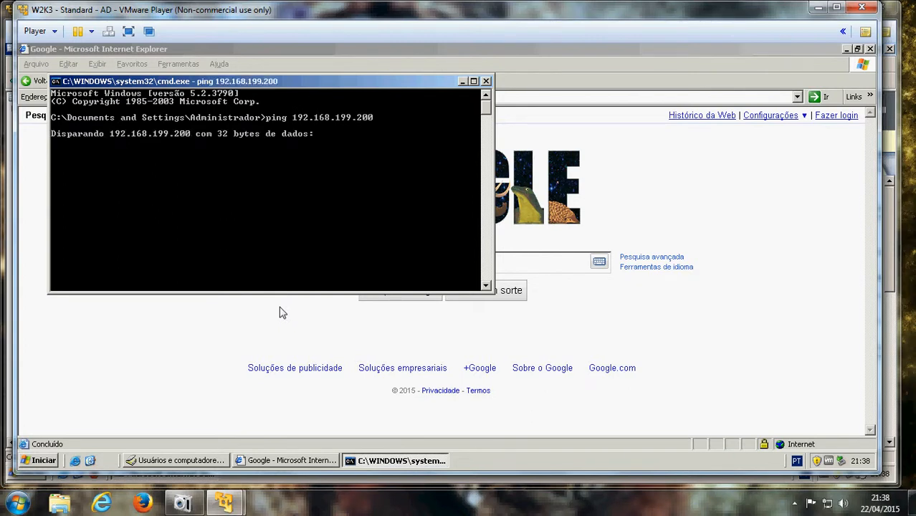
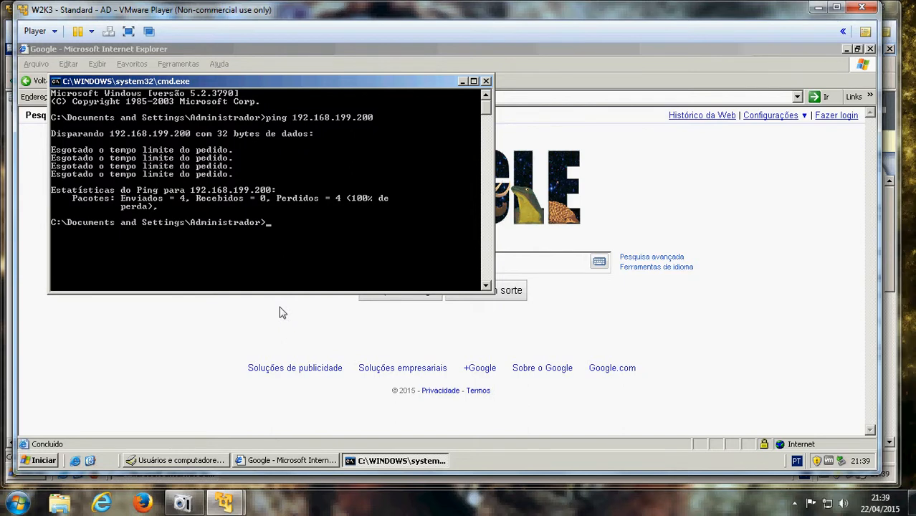
{"action": "left_click", "coordinate": [487, 82]}
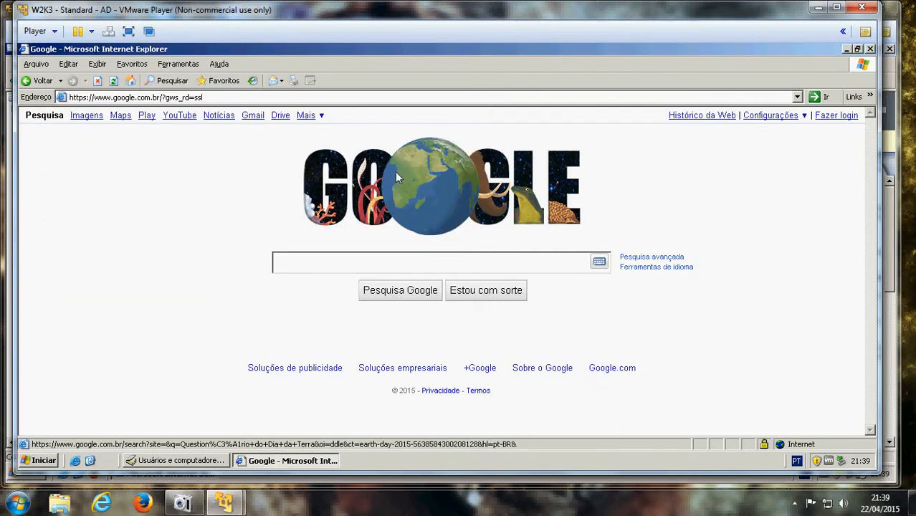
{"action": "left_click", "coordinate": [338, 268]}
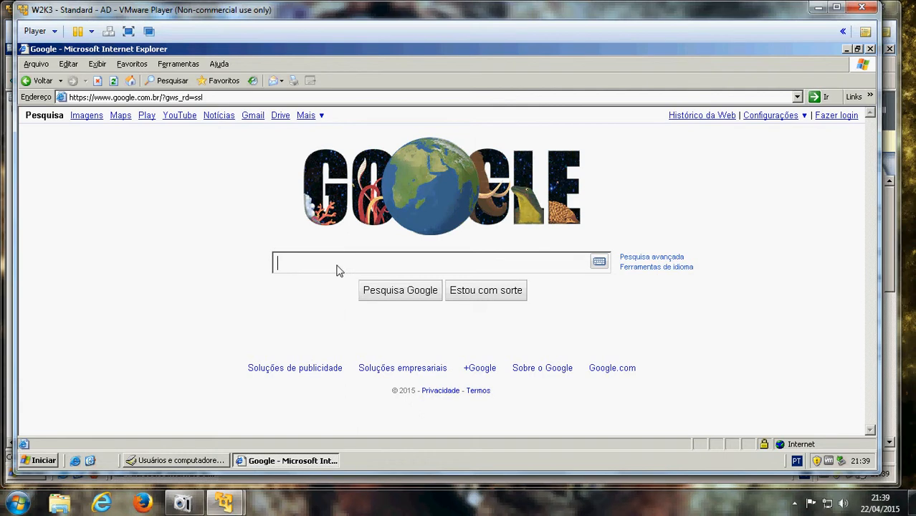
{"action": "type", "text": "www"}
{"action": "key", "text": "BackSpace"}
{"action": "key", "text": "BackSpace"}
{"action": "key", "text": "BackSpace"}
{"action": "left_click", "coordinate": [436, 99]}
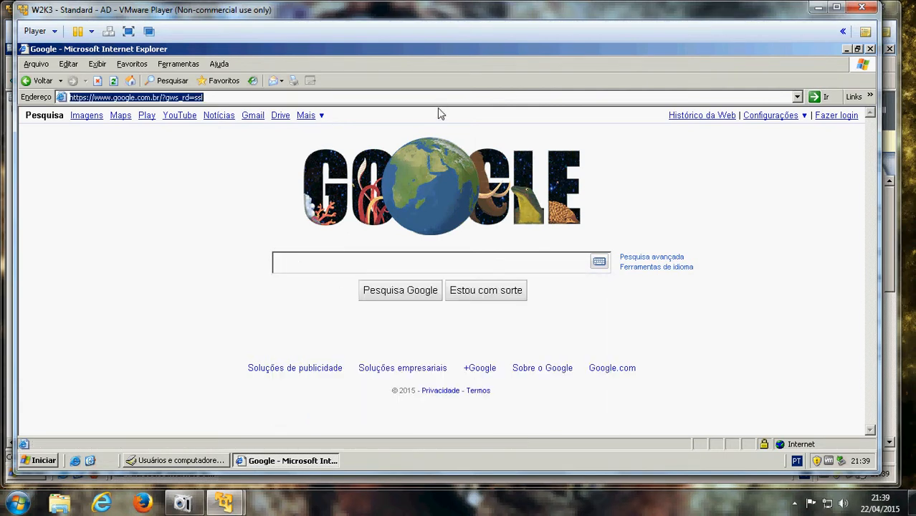
{"action": "type", "text": "www.uol.com.br"}
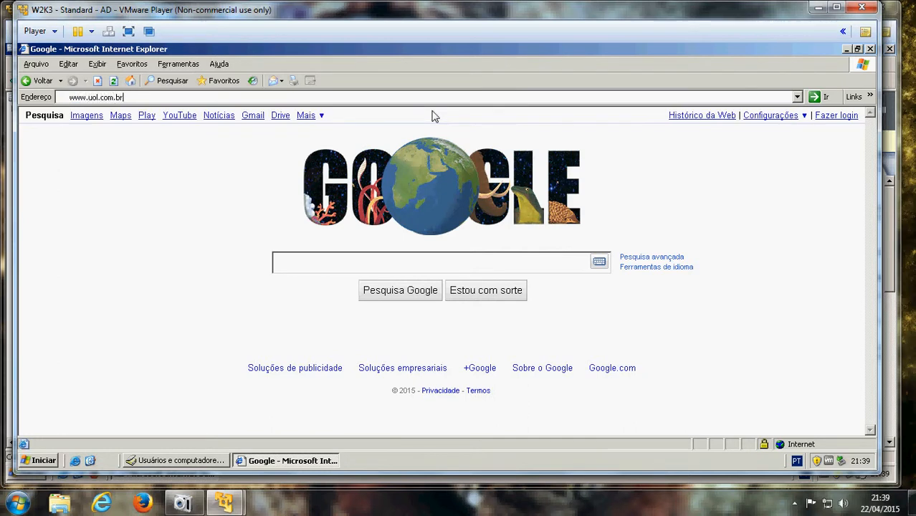
{"action": "key", "text": "Return"}
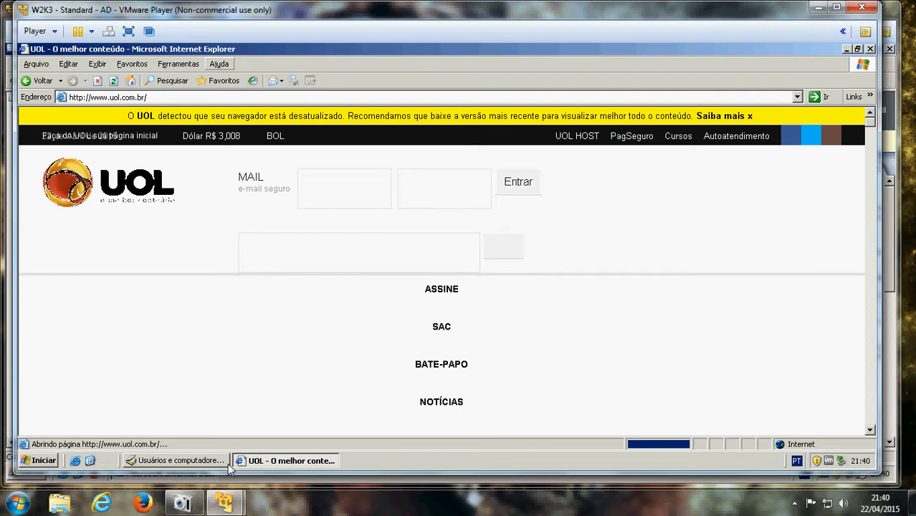
Switch to the ISA 2006 virtual machine, disable the Libera Internet firewall rule and apply the configuration change
{"action": "mouse_move", "coordinate": [225, 503]}
{"action": "left_click", "coordinate": [294, 430]}
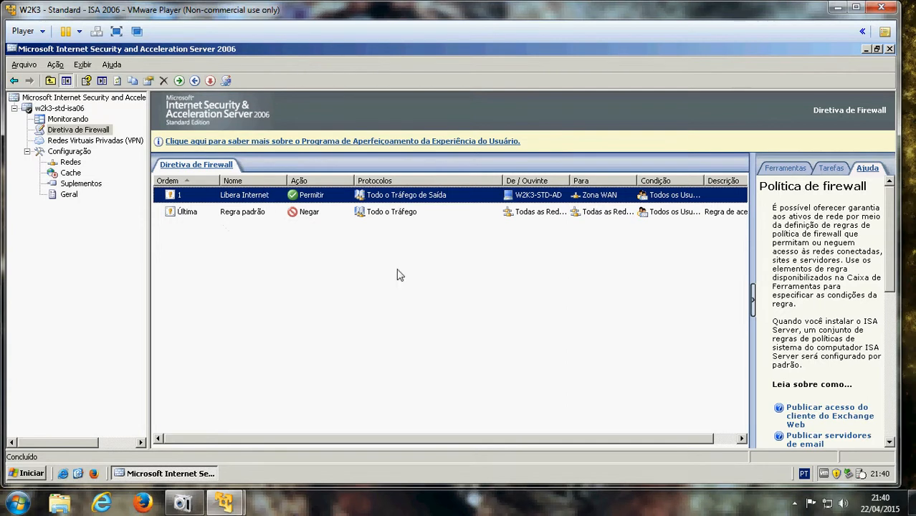
{"action": "left_click", "coordinate": [251, 213]}
{"action": "left_click", "coordinate": [253, 201]}
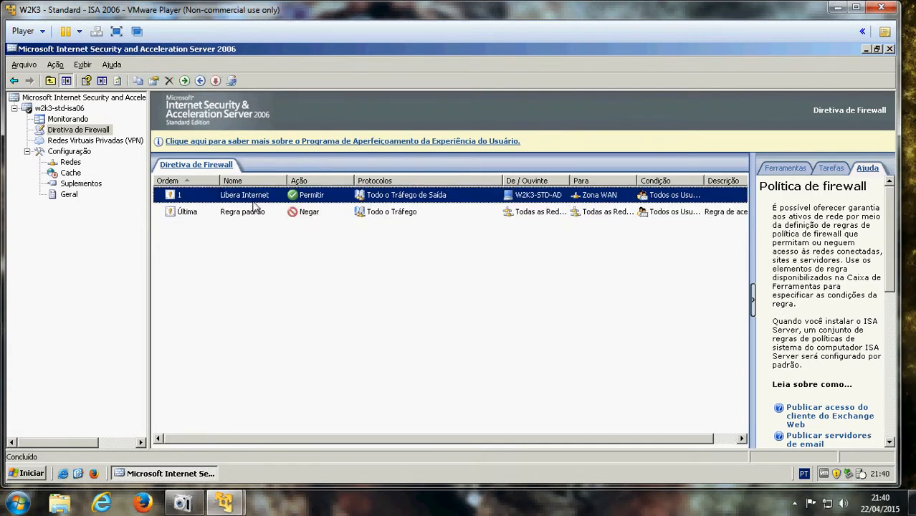
{"action": "left_click", "coordinate": [215, 81]}
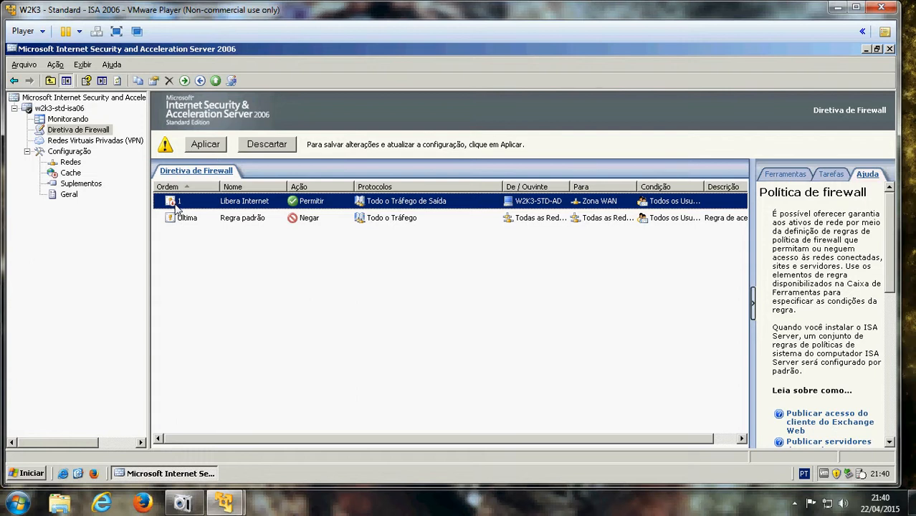
{"action": "left_click", "coordinate": [206, 145]}
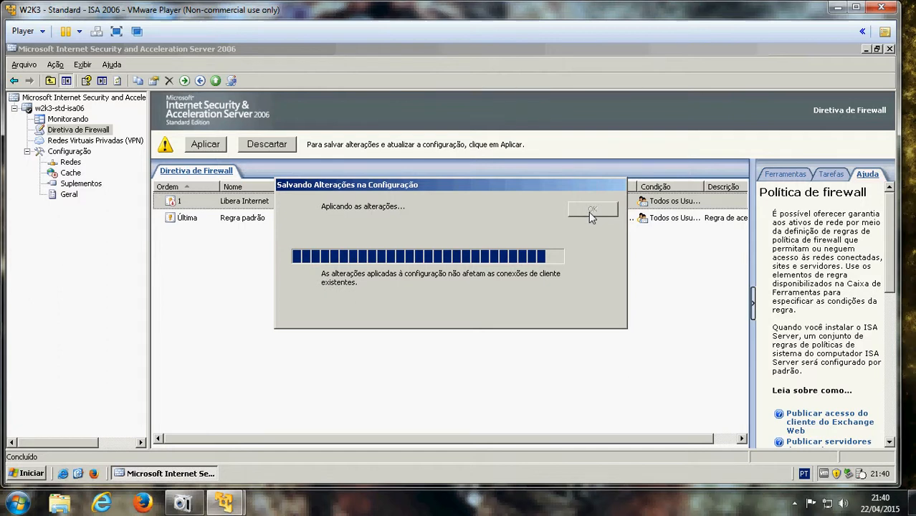
{"action": "left_click", "coordinate": [588, 211]}
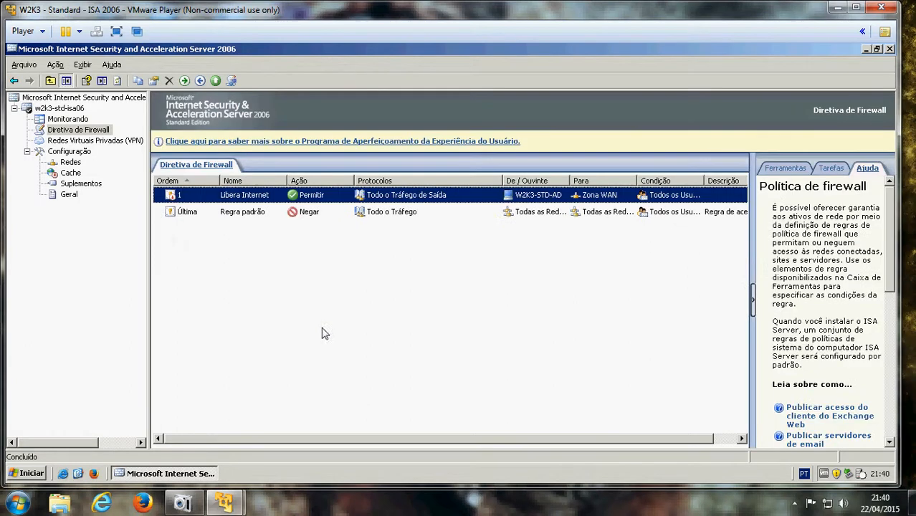
Switch back to the AD virtual machine, end the iexplore.exe process in Task Manager and clear the remaining windows off the desktop
{"action": "mouse_move", "coordinate": [228, 506]}
{"action": "left_click", "coordinate": [214, 417]}
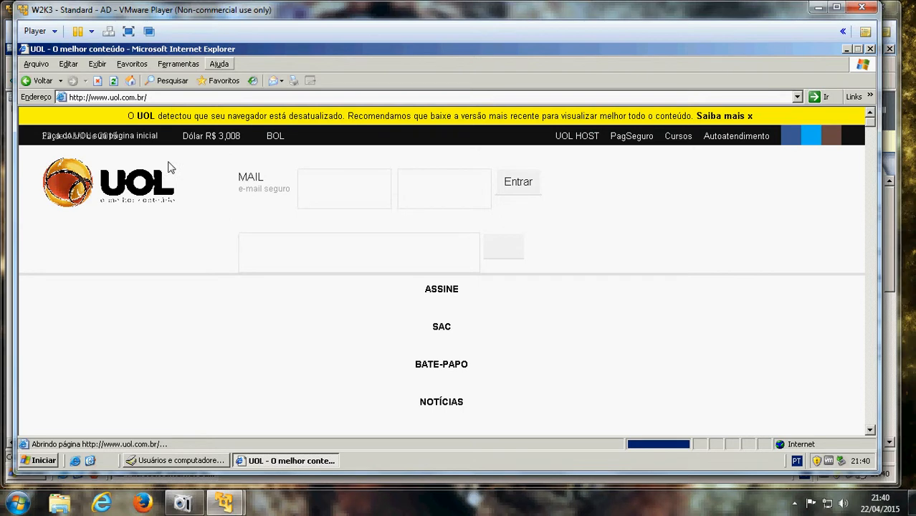
{"action": "right_click", "coordinate": [382, 462]}
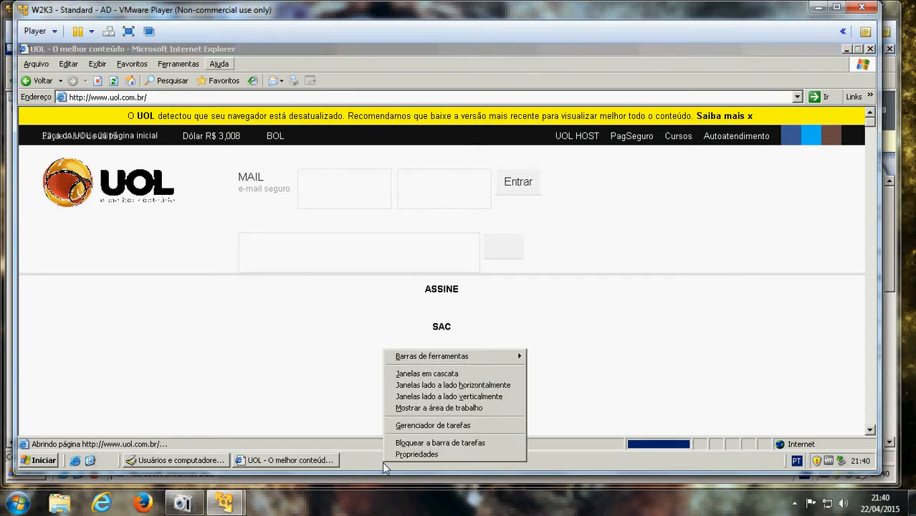
{"action": "left_click", "coordinate": [412, 428]}
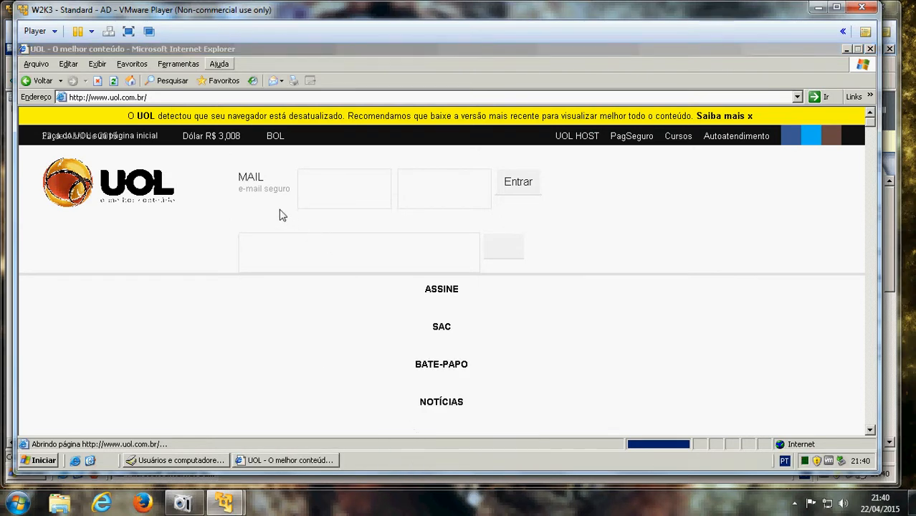
{"action": "left_click", "coordinate": [88, 162]}
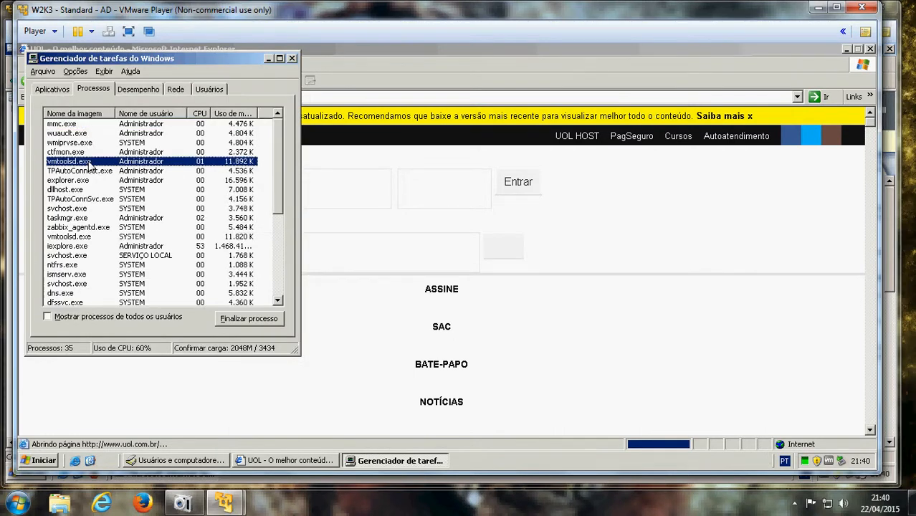
{"action": "key", "text": "i"}
{"action": "key", "text": "Delete"}
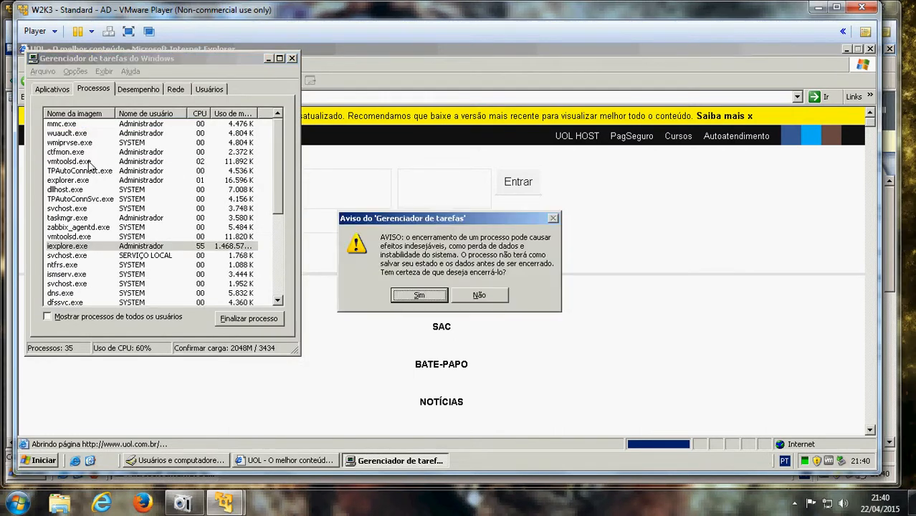
{"action": "key", "text": "Return"}
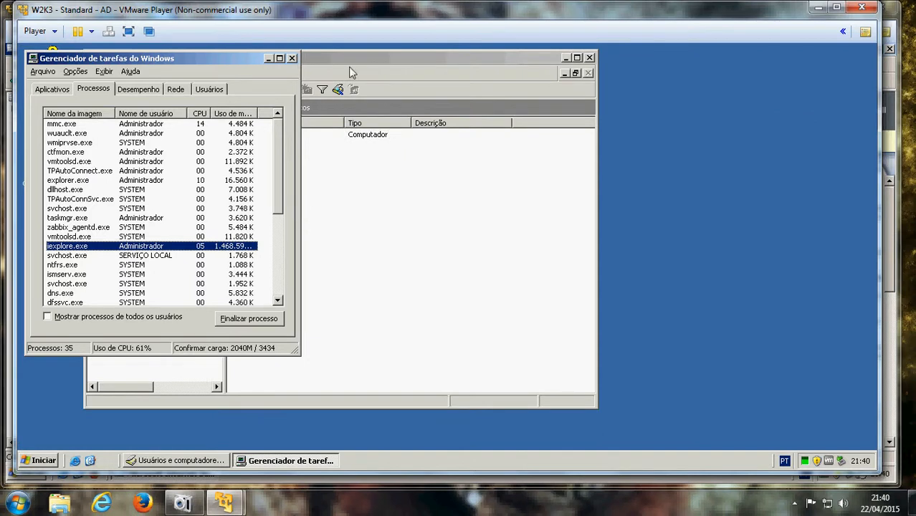
{"action": "left_click", "coordinate": [291, 58]}
{"action": "left_click", "coordinate": [565, 58]}
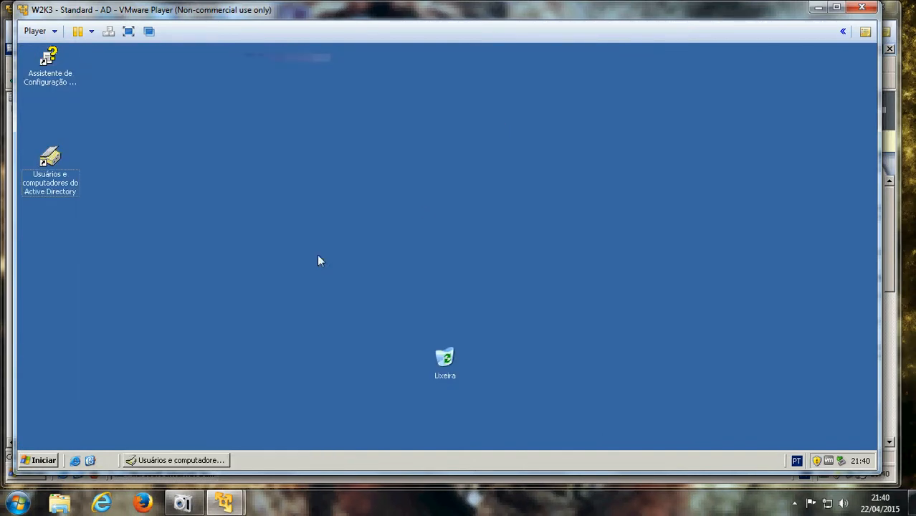
{"action": "left_click", "coordinate": [75, 461]}
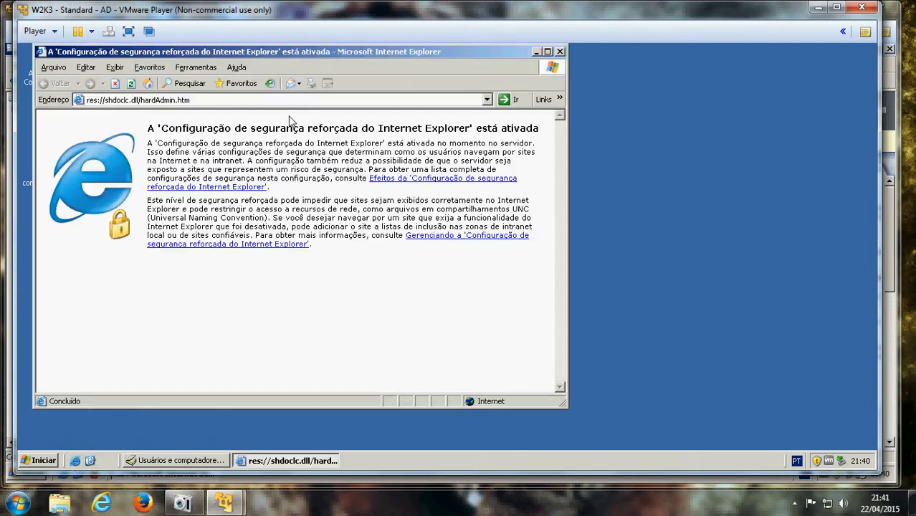
{"action": "type", "text": "ww"}
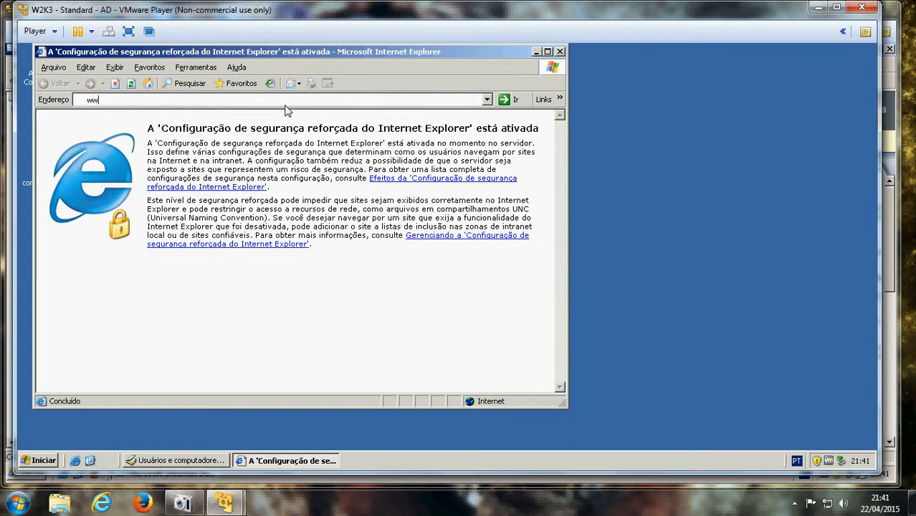
{"action": "type", "text": "w.g"}
{"action": "key", "text": "Down"}
{"action": "key", "text": "Return"}
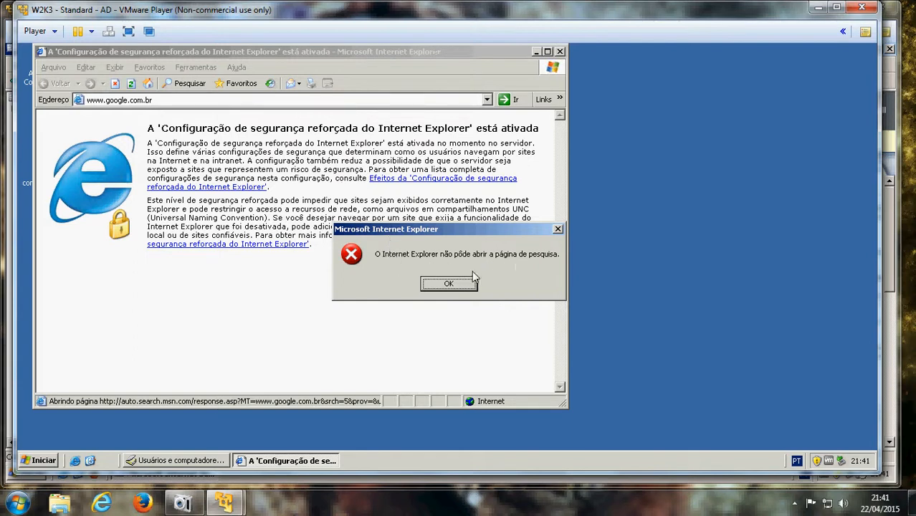
{"action": "left_click", "coordinate": [456, 283]}
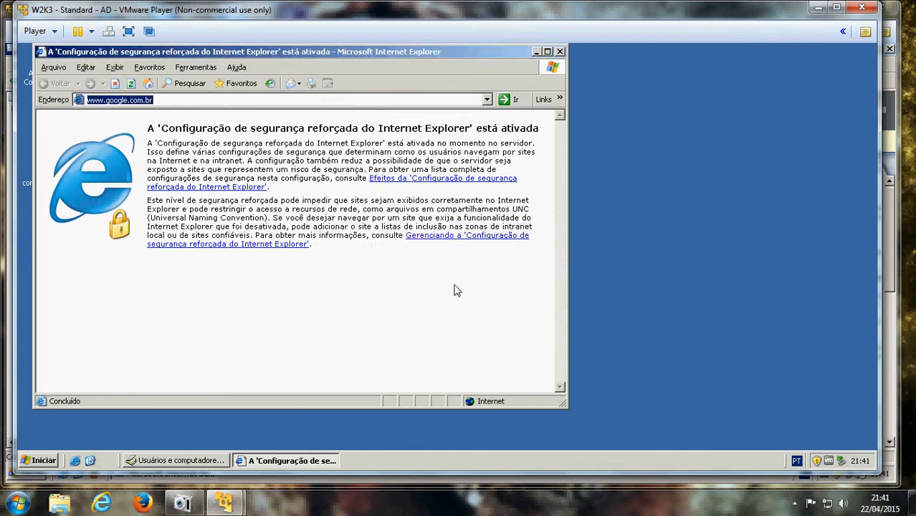
{"action": "left_click", "coordinate": [547, 52]}
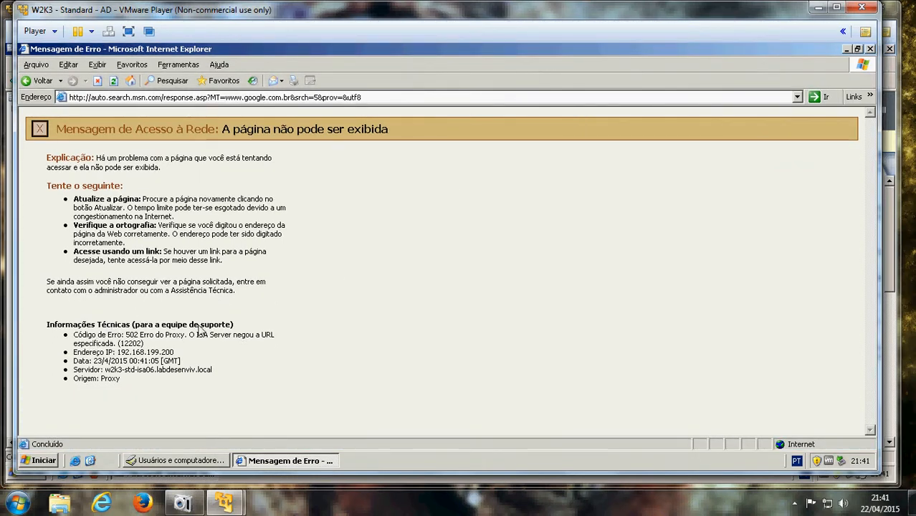
Examine the technical information on the network access error page, including the error code, IP address, date and server
{"action": "left_click_drag", "start_coordinate": [185, 329], "coordinate": [258, 331]}
{"action": "left_click", "coordinate": [271, 330]}
{"action": "left_click_drag", "start_coordinate": [126, 335], "coordinate": [286, 338]}
{"action": "left_click", "coordinate": [204, 335]}
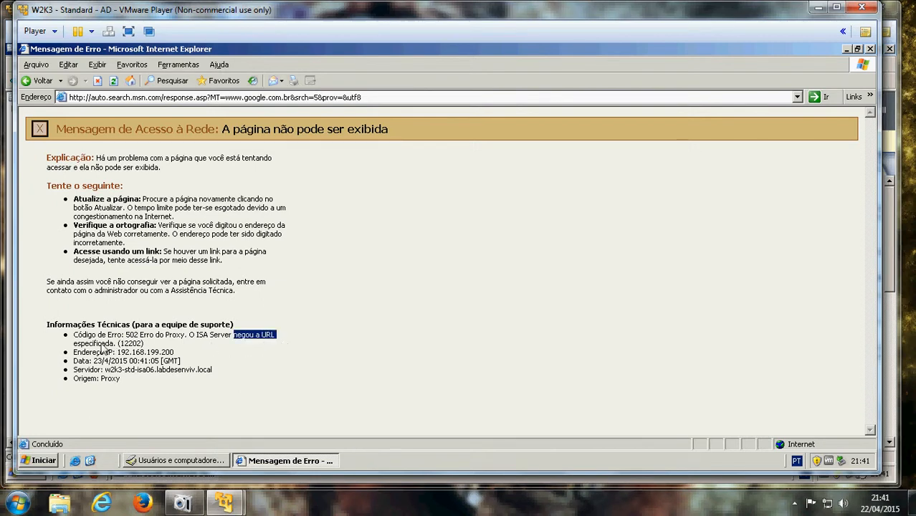
{"action": "left_click_drag", "start_coordinate": [117, 352], "coordinate": [177, 355]}
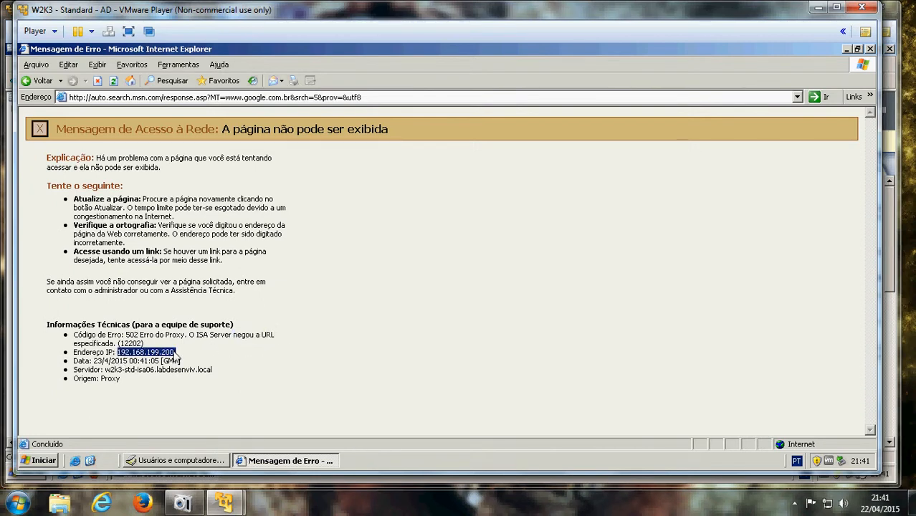
{"action": "left_click_drag", "start_coordinate": [91, 364], "coordinate": [193, 368]}
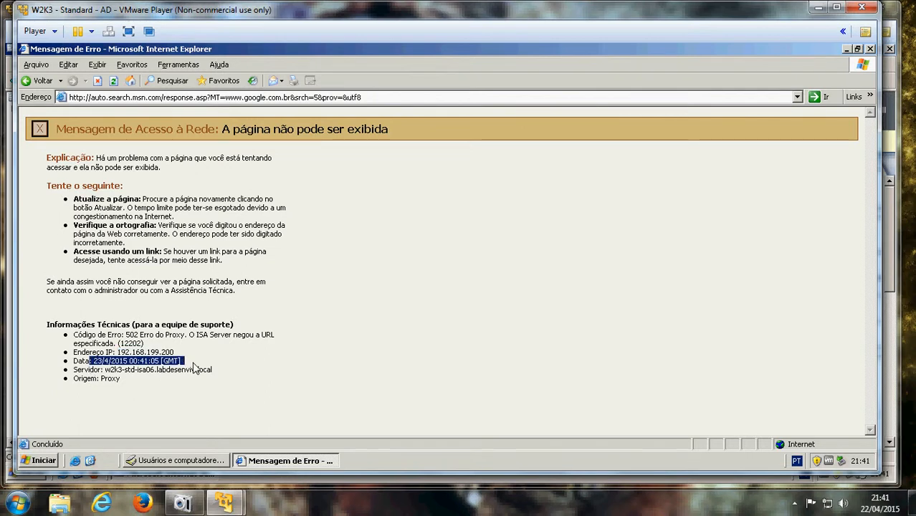
{"action": "left_click_drag", "start_coordinate": [101, 369], "coordinate": [145, 380]}
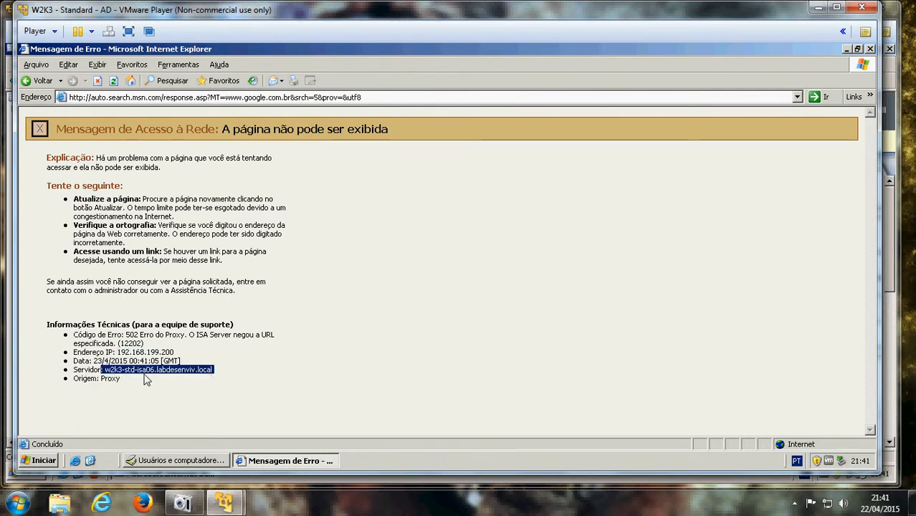
{"action": "left_click", "coordinate": [110, 387]}
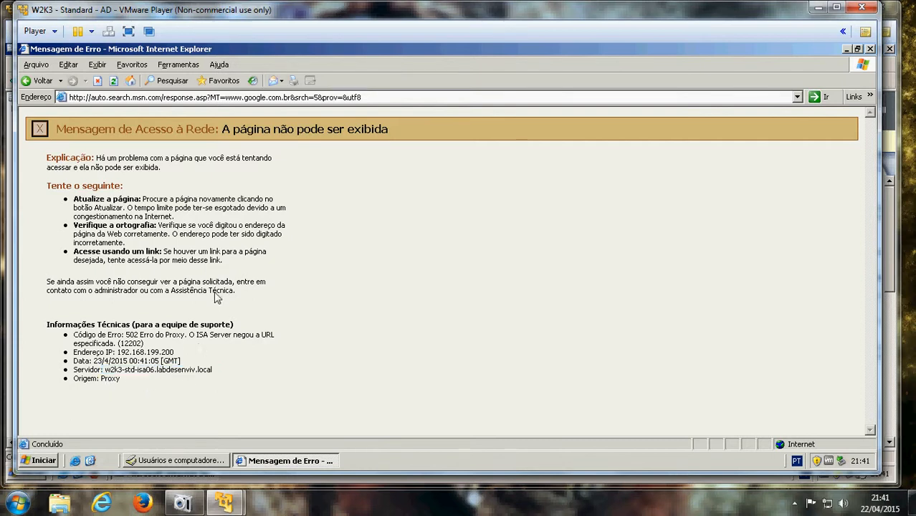
Return to the ISA 2006 virtual machine, re-enable the Libera Internet rule and apply the configuration change
{"action": "mouse_move", "coordinate": [224, 503]}
{"action": "left_click", "coordinate": [298, 439]}
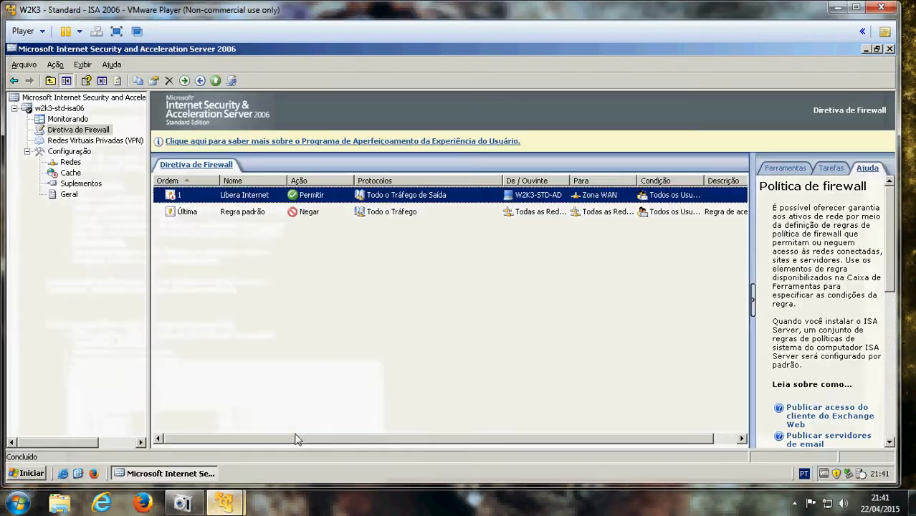
{"action": "left_click", "coordinate": [312, 195]}
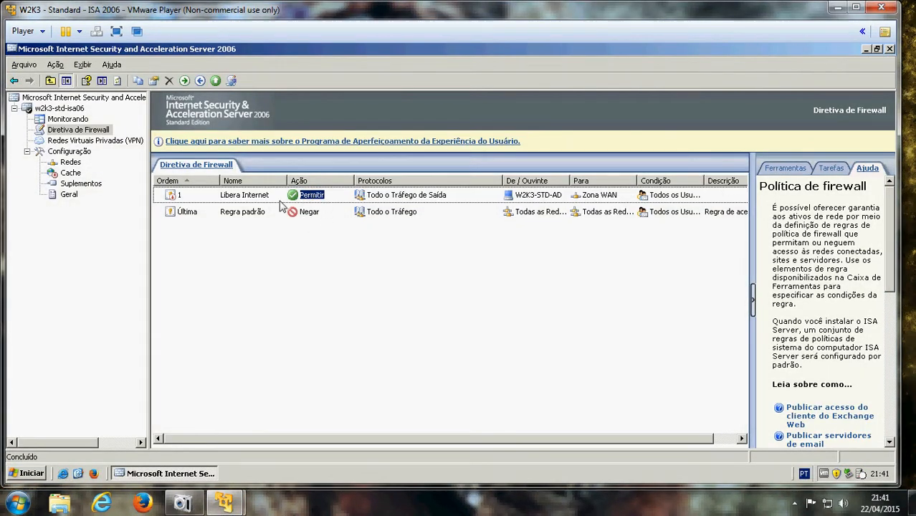
{"action": "left_click", "coordinate": [280, 202]}
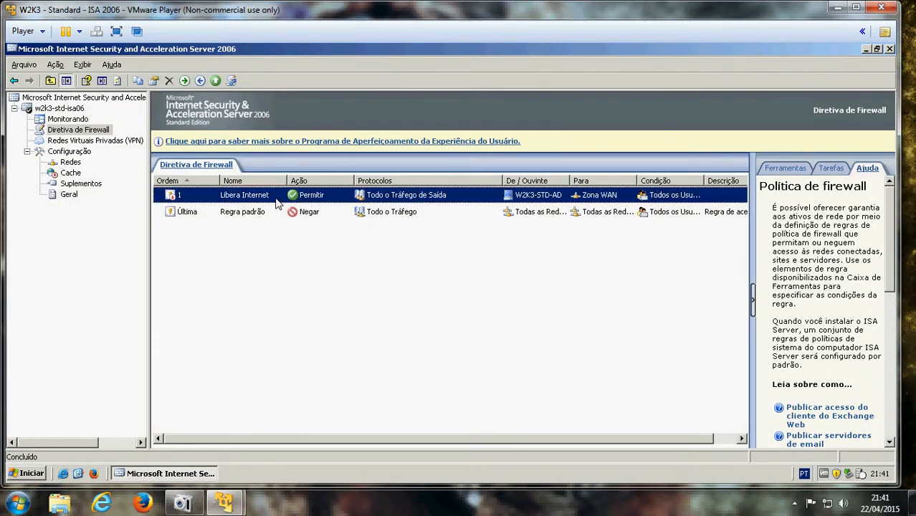
{"action": "left_click", "coordinate": [215, 81]}
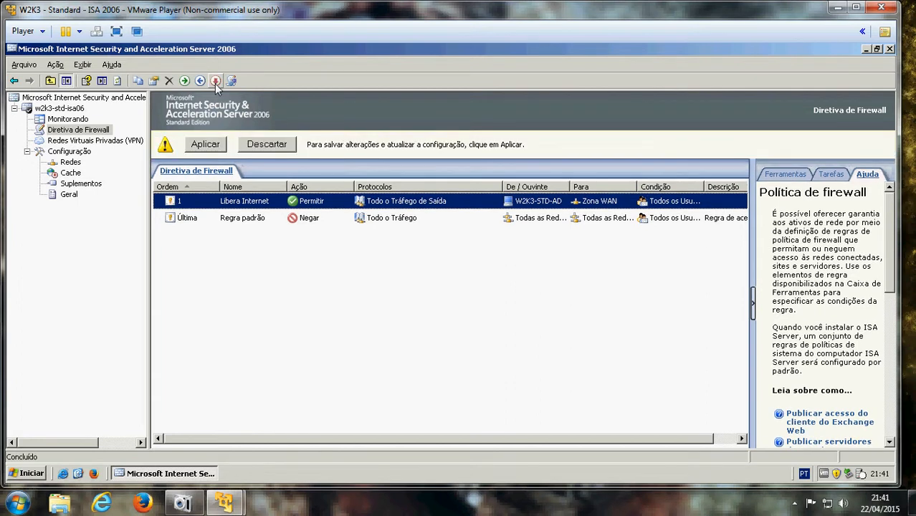
{"action": "left_click", "coordinate": [202, 146]}
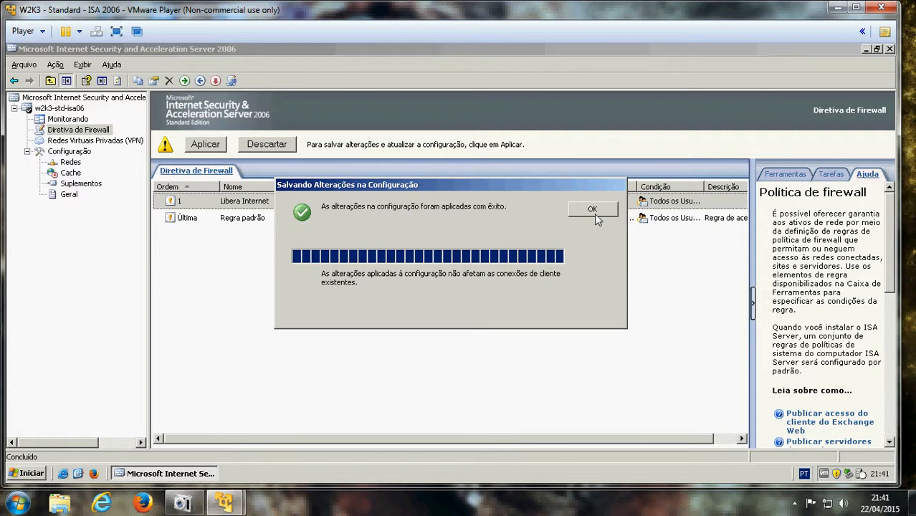
{"action": "left_click", "coordinate": [593, 209]}
{"action": "left_click", "coordinate": [215, 428]}
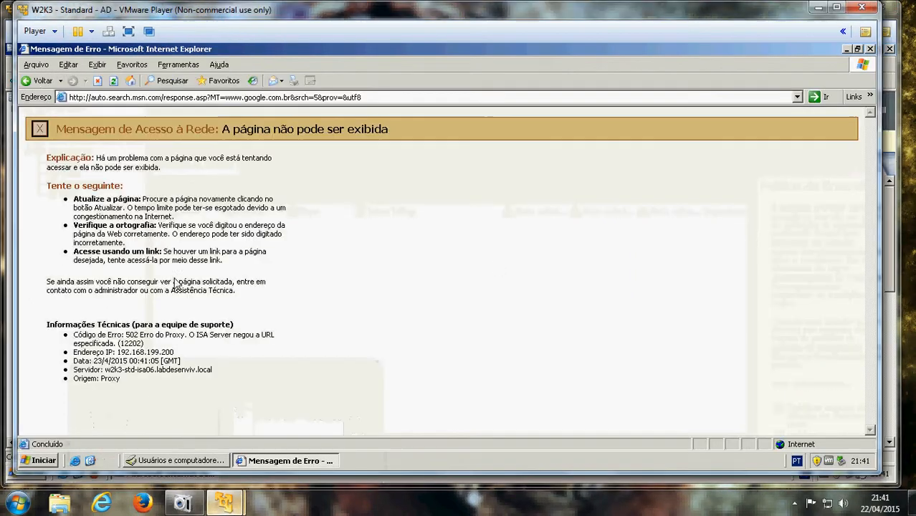
{"action": "left_click", "coordinate": [245, 98]}
{"action": "type", "text": "www"}
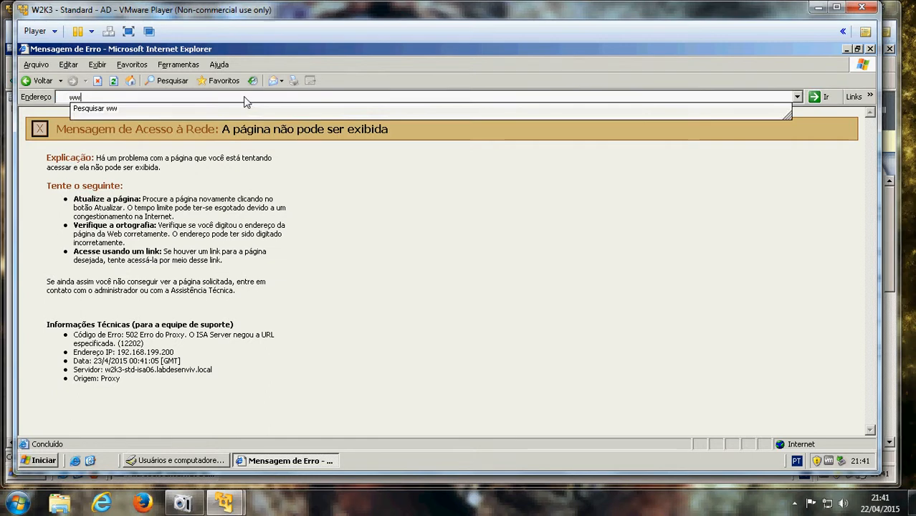
{"action": "type", "text": ".g"}
{"action": "key", "text": "Down"}
{"action": "key", "text": "Return"}
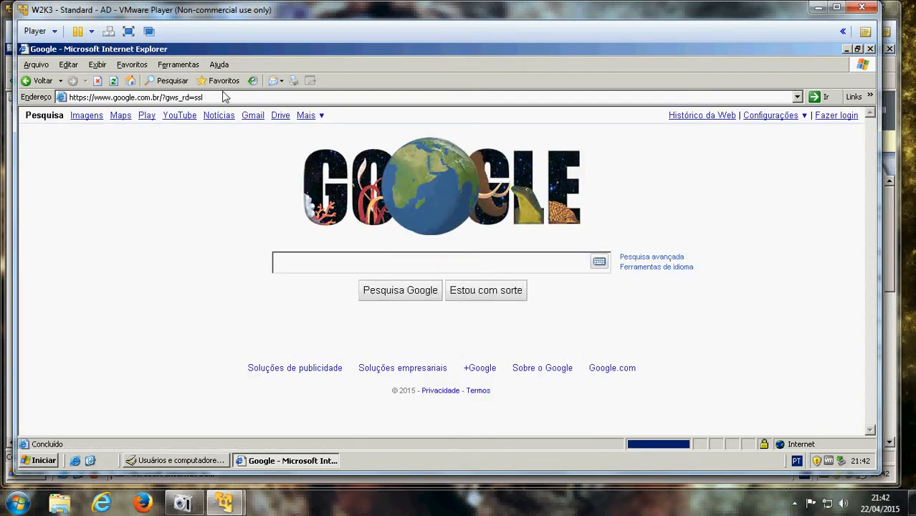
Check the Internet Explorer version information on the AD virtual machine, then close the information window and the browser
{"action": "left_click", "coordinate": [220, 65]}
{"action": "left_click", "coordinate": [239, 153]}
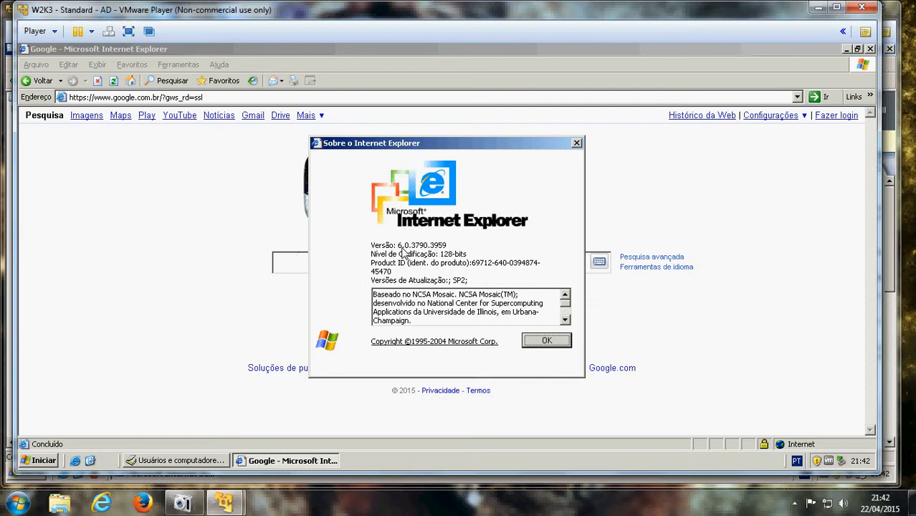
{"action": "left_click", "coordinate": [578, 143]}
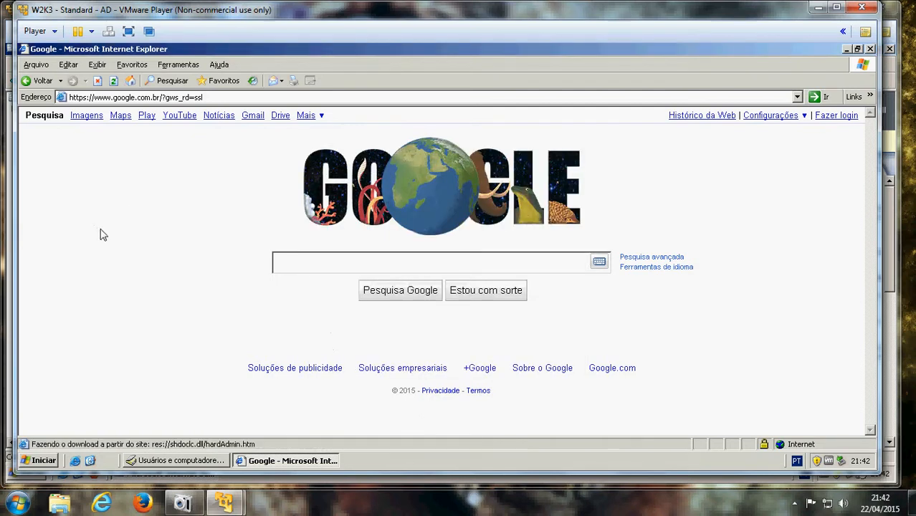
{"action": "left_click", "coordinate": [869, 49]}
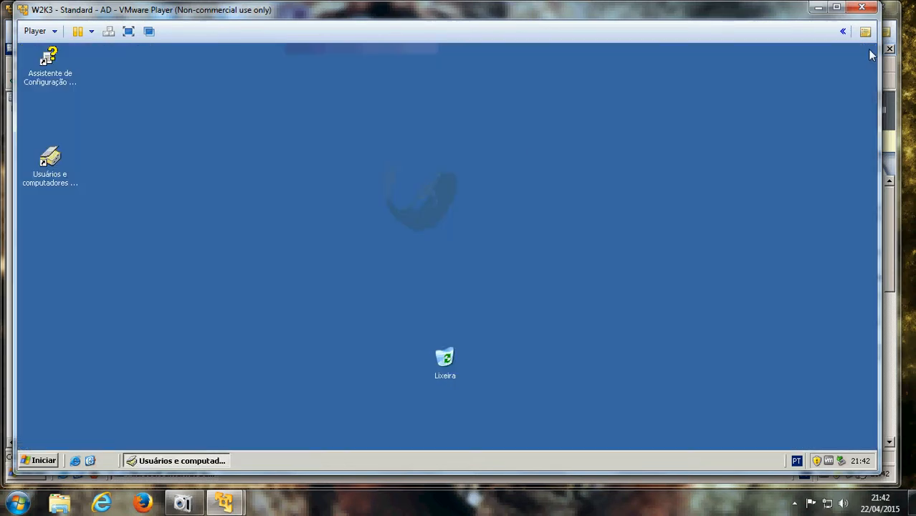
{"action": "left_click", "coordinate": [119, 274]}
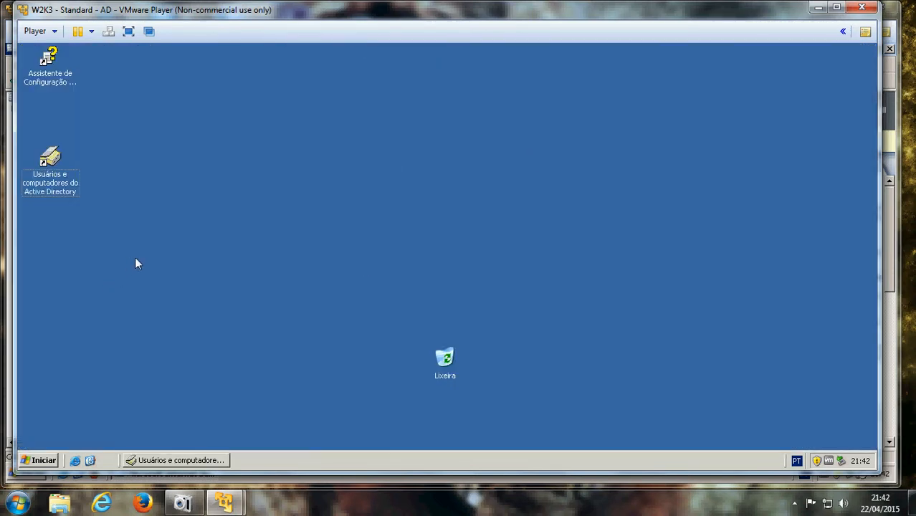
Switch to the ISA 2006 virtual machine and view its general system properties, then close them without changes
{"action": "mouse_move", "coordinate": [224, 504]}
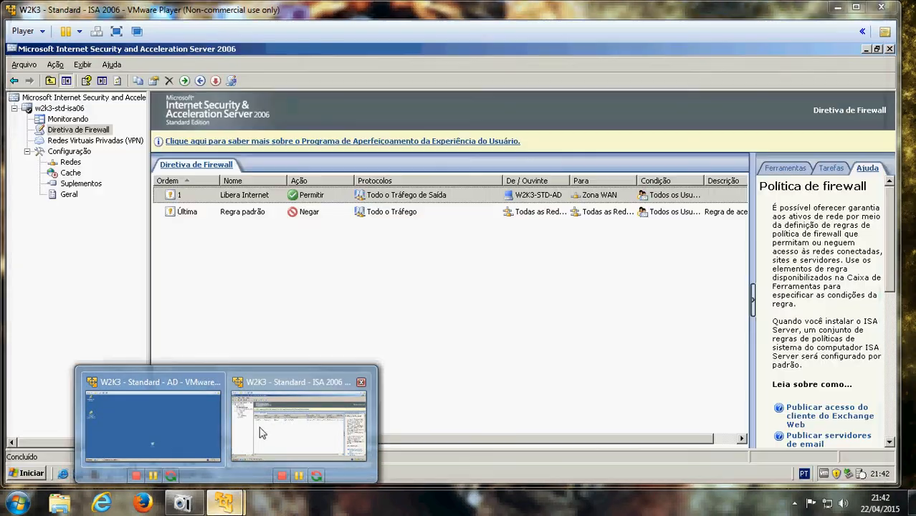
{"action": "left_click", "coordinate": [262, 431]}
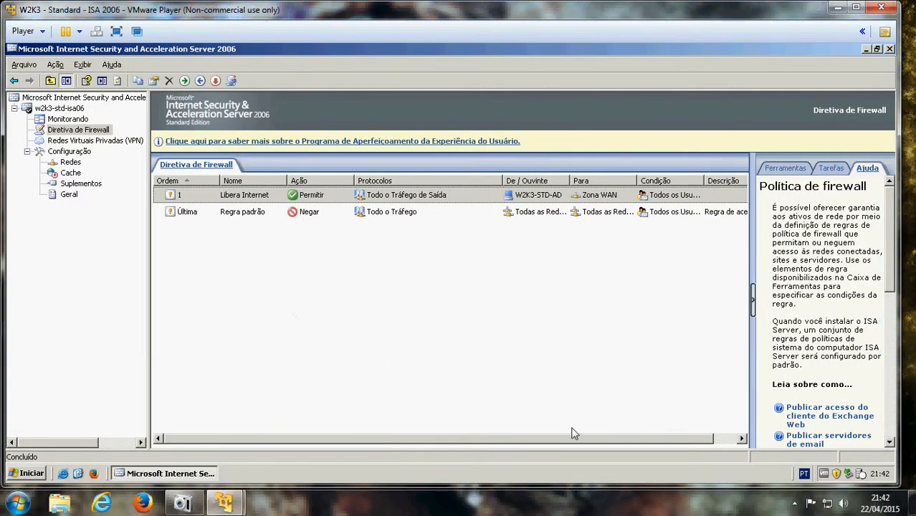
{"action": "left_click", "coordinate": [44, 468]}
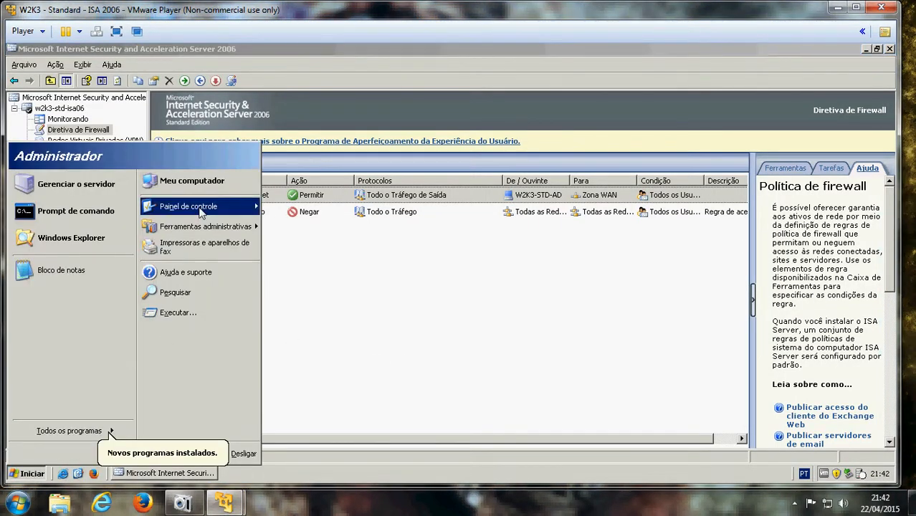
{"action": "mouse_move", "coordinate": [201, 212]}
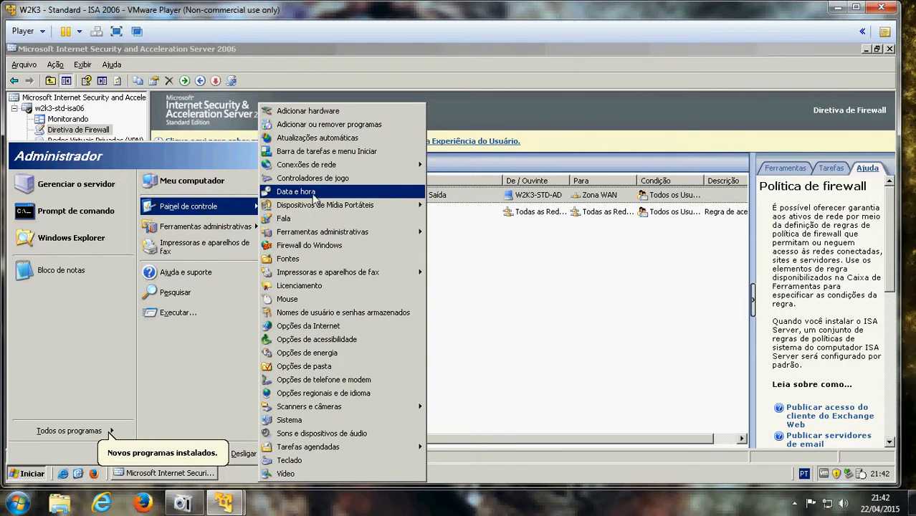
{"action": "left_click", "coordinate": [565, 363]}
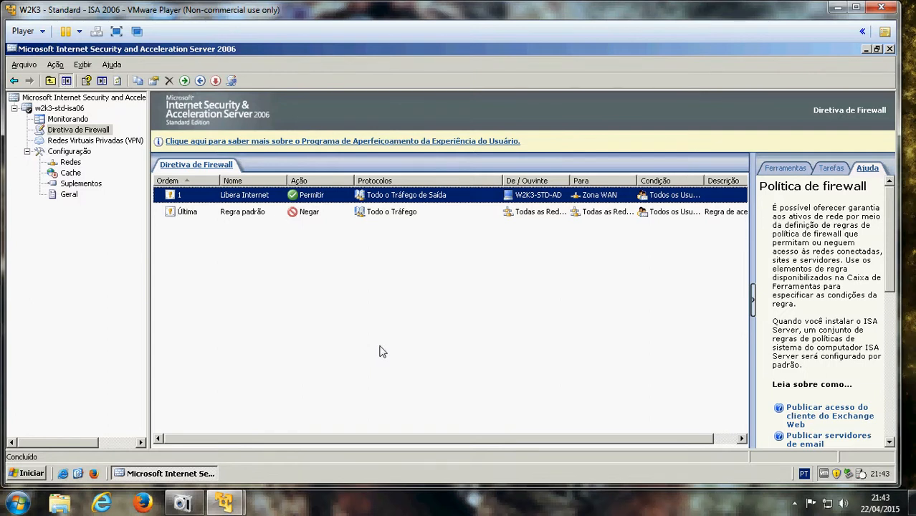
{"action": "key", "text": "super+Pause"}
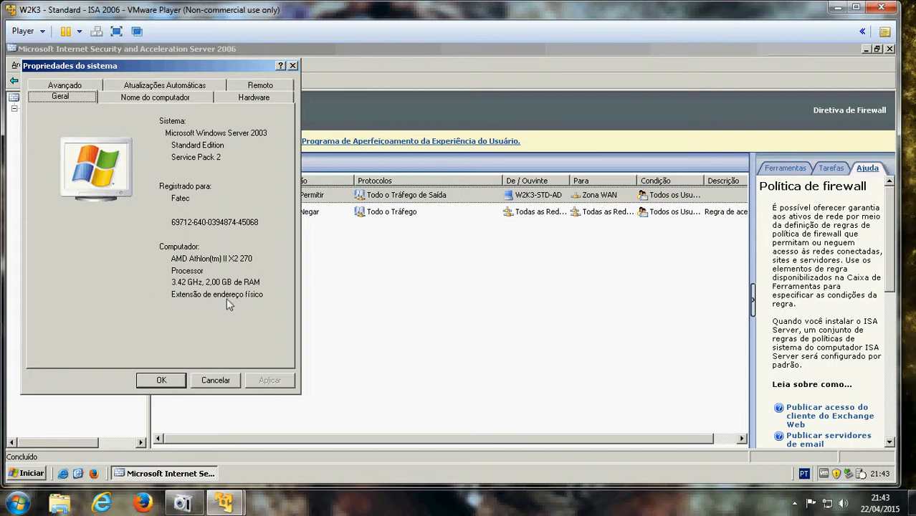
{"action": "left_click", "coordinate": [217, 381]}
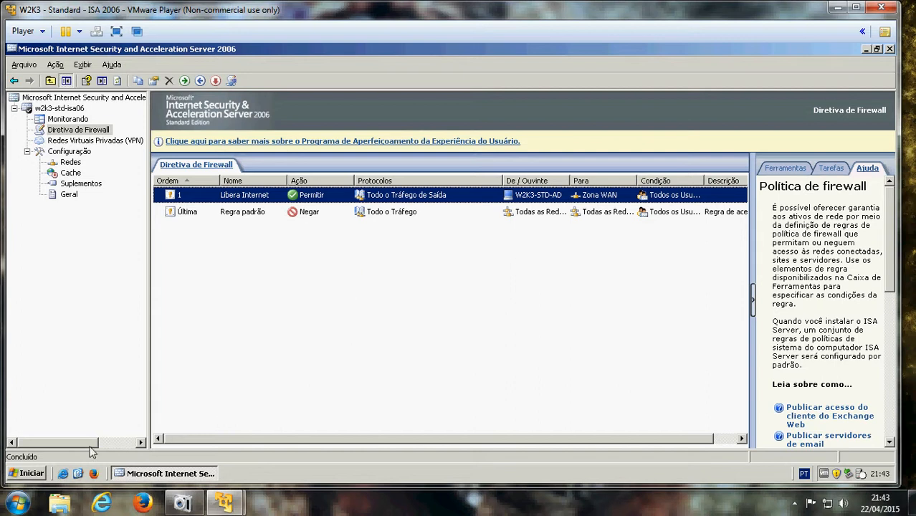
{"action": "left_click", "coordinate": [64, 477]}
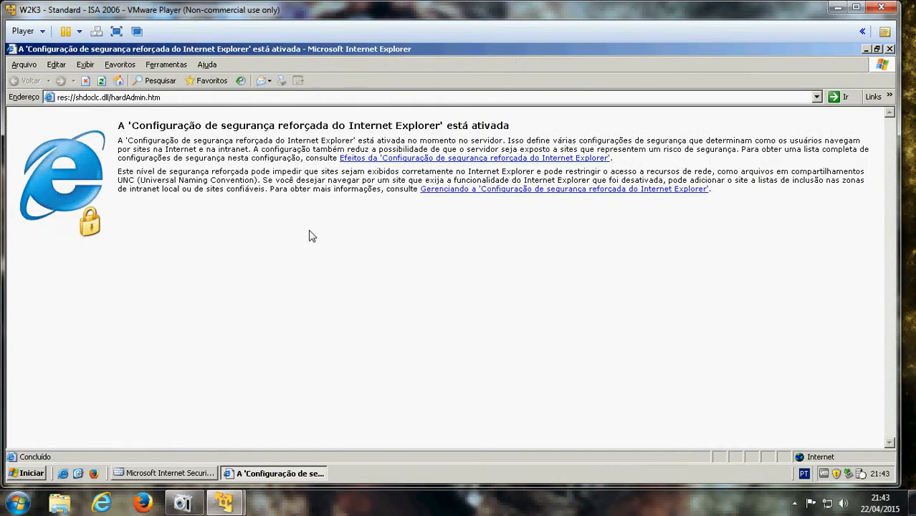
{"action": "type", "text": "ww"}
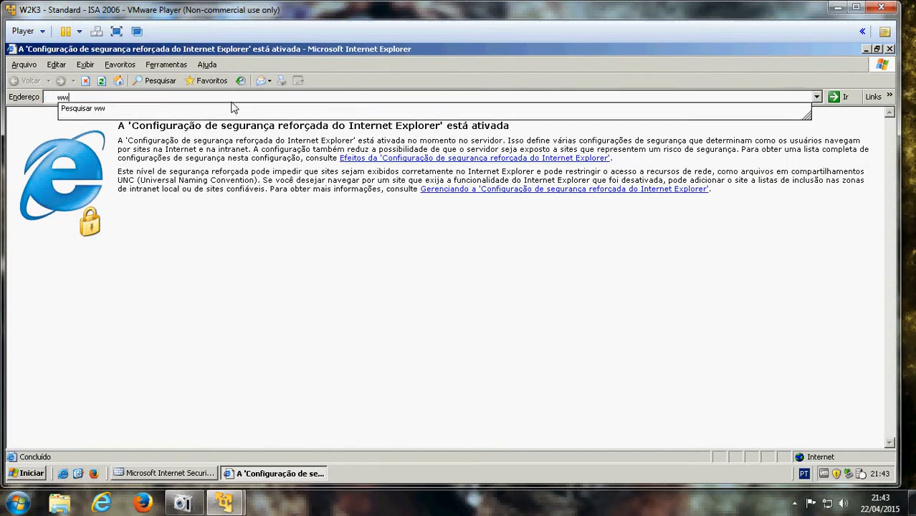
{"action": "type", "text": "w.g"}
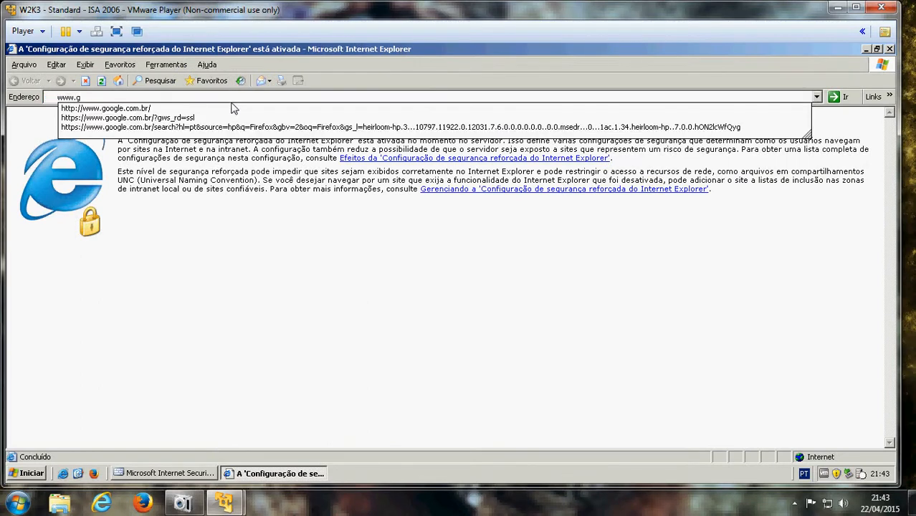
{"action": "key", "text": "Down"}
{"action": "key", "text": "Return"}
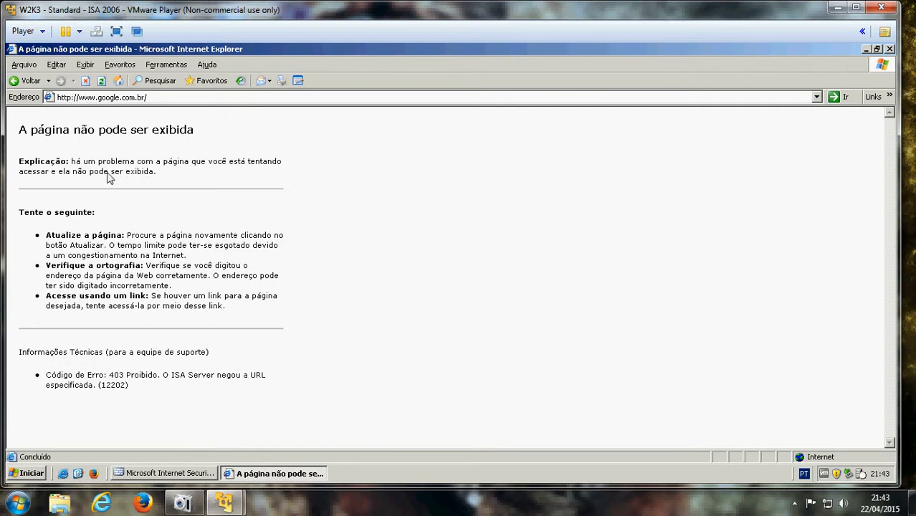
Return to the ISA Server console and review the general, action and protocol properties of the Libera Internet rule
{"action": "left_click", "coordinate": [164, 473]}
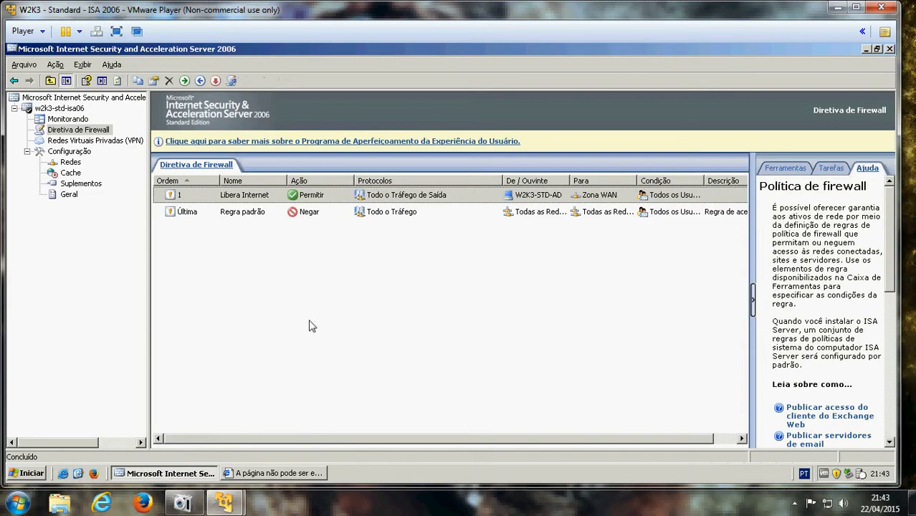
{"action": "left_click", "coordinate": [391, 198]}
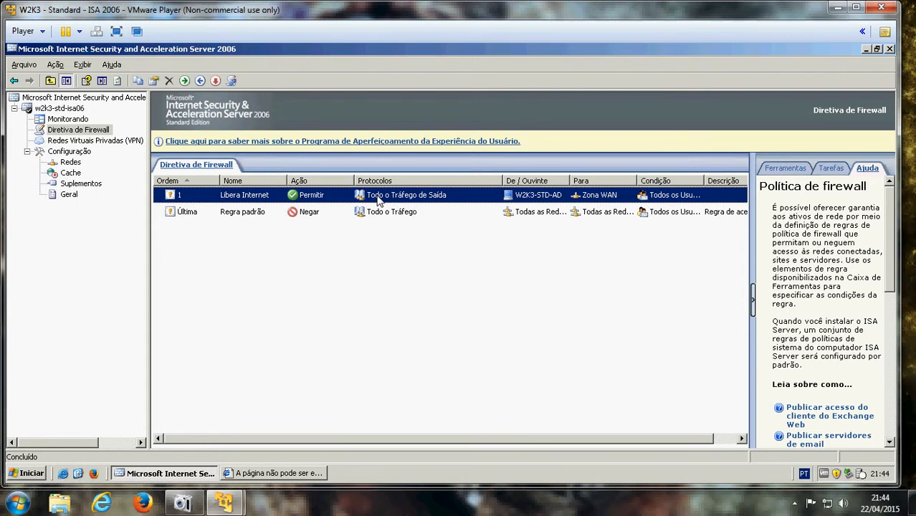
{"action": "right_click", "coordinate": [342, 203]}
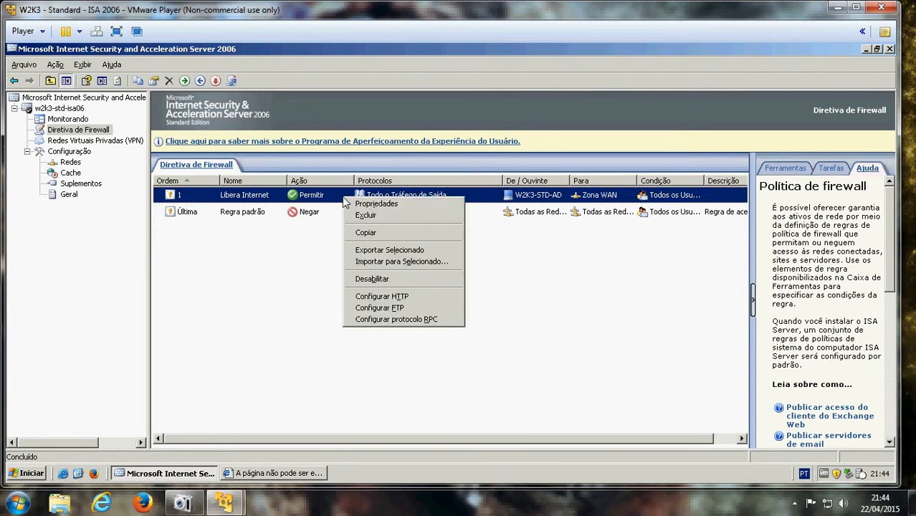
{"action": "left_click", "coordinate": [361, 205]}
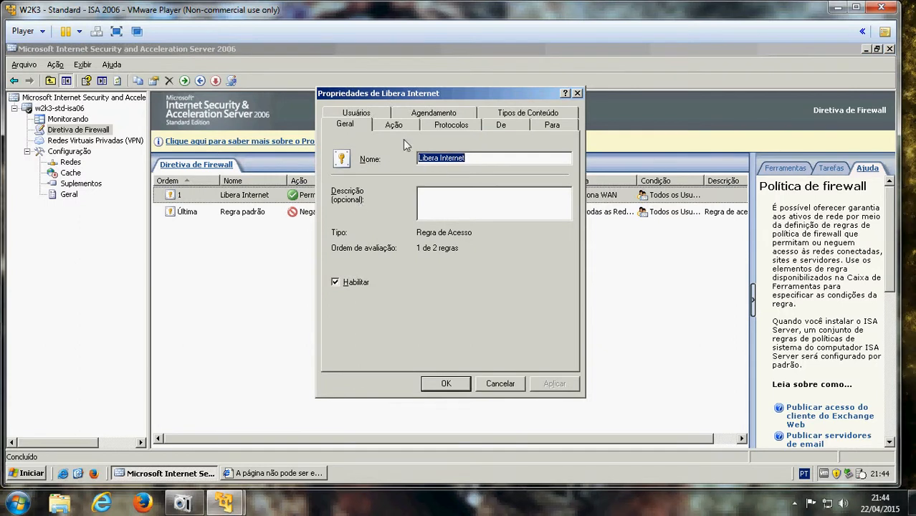
{"action": "left_click", "coordinate": [352, 282]}
{"action": "left_click", "coordinate": [352, 282]}
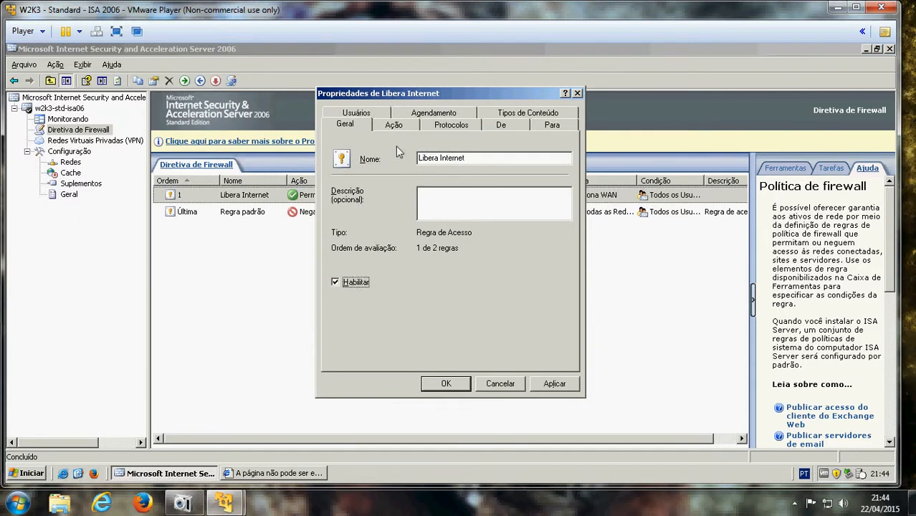
{"action": "left_click", "coordinate": [394, 125]}
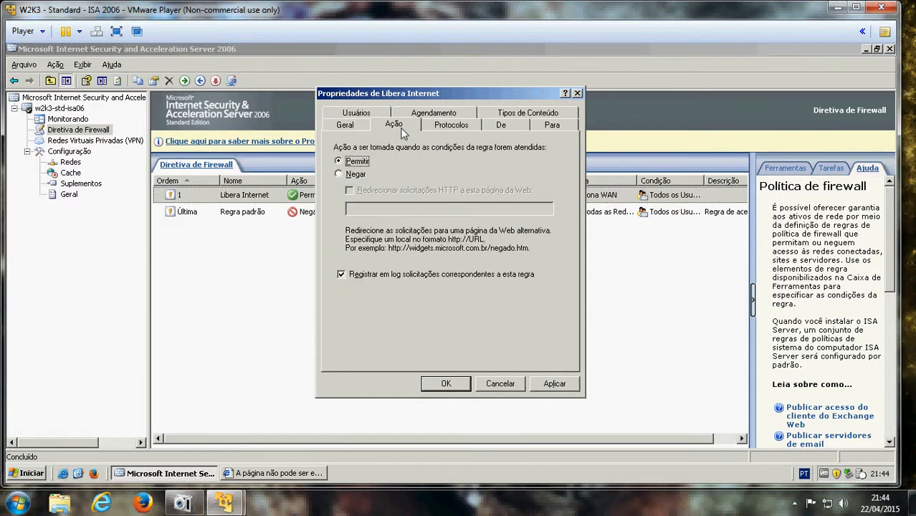
{"action": "left_click", "coordinate": [454, 124]}
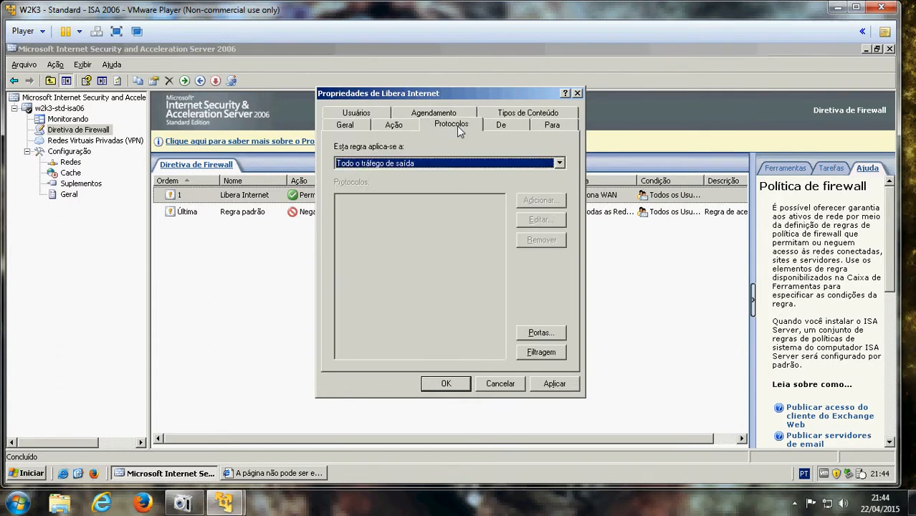
Add the Host Local network to the traffic sources of the Libera Internet rule
{"action": "left_click", "coordinate": [502, 125]}
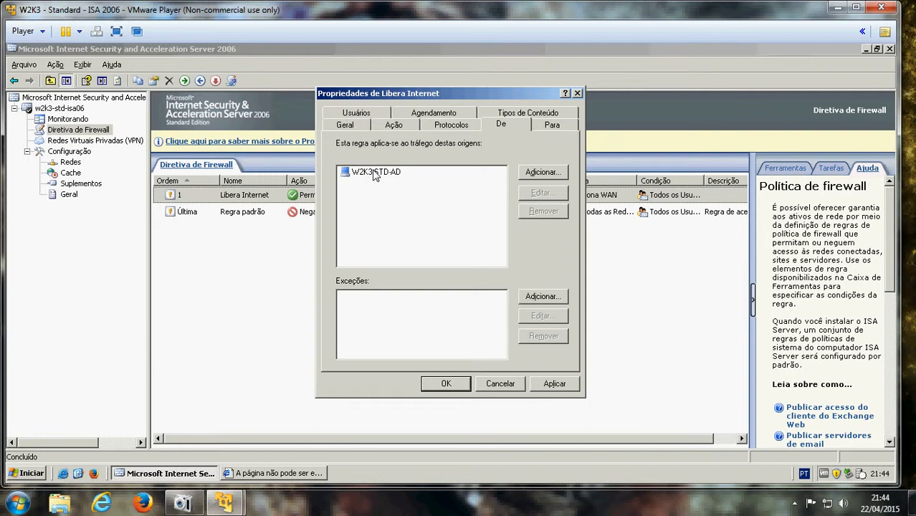
{"action": "left_click", "coordinate": [552, 174]}
{"action": "left_click", "coordinate": [536, 192]}
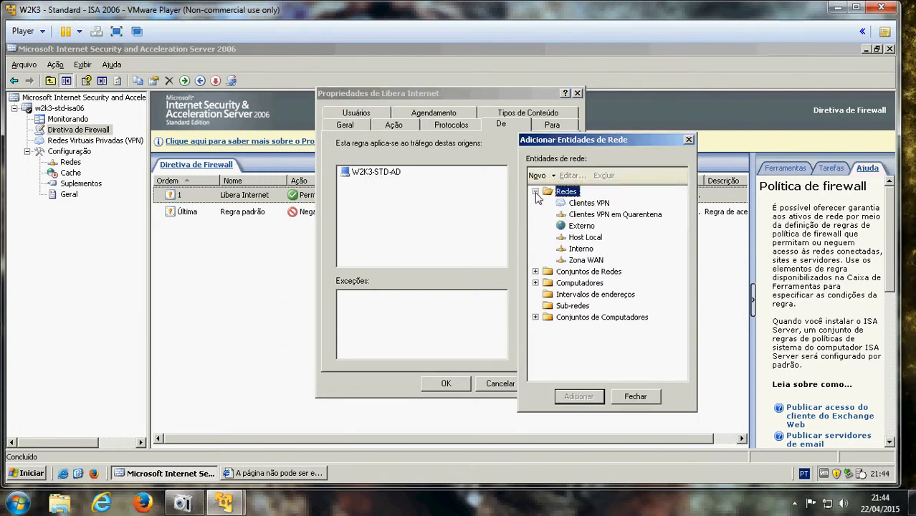
{"action": "left_click", "coordinate": [585, 237]}
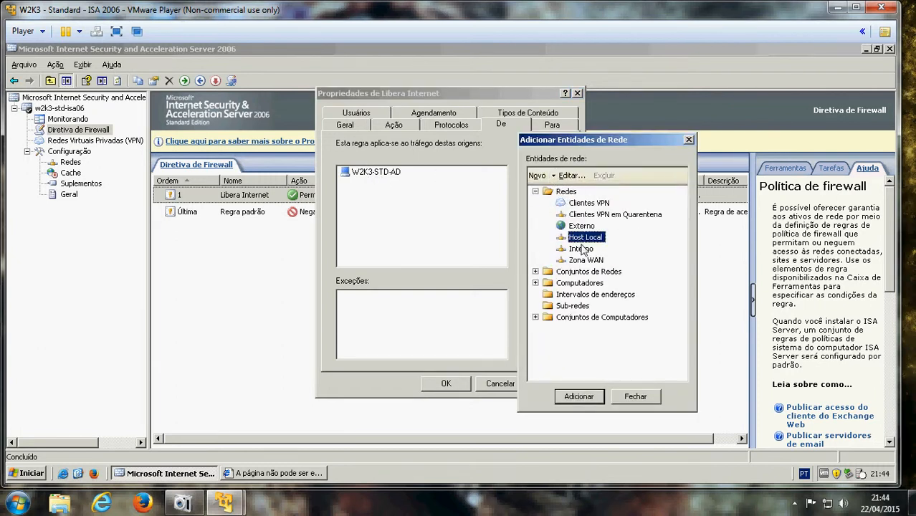
{"action": "left_click", "coordinate": [578, 396]}
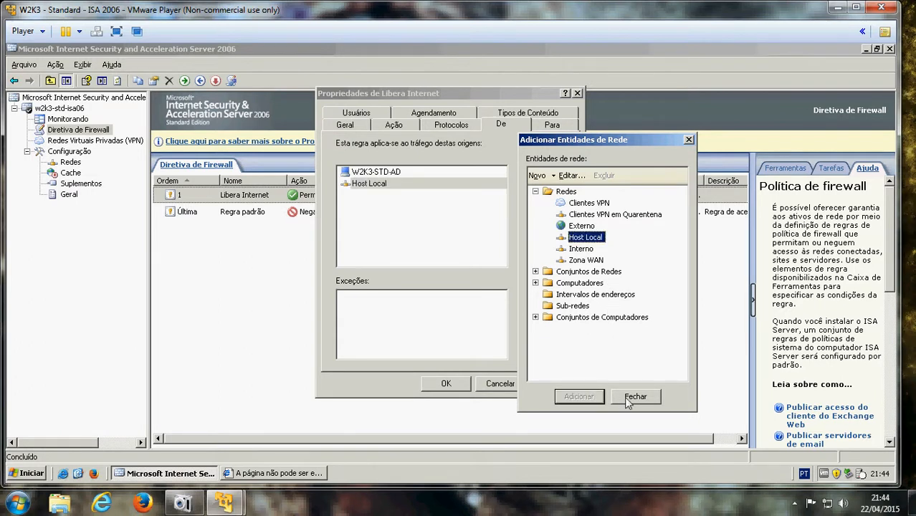
{"action": "left_click", "coordinate": [635, 396]}
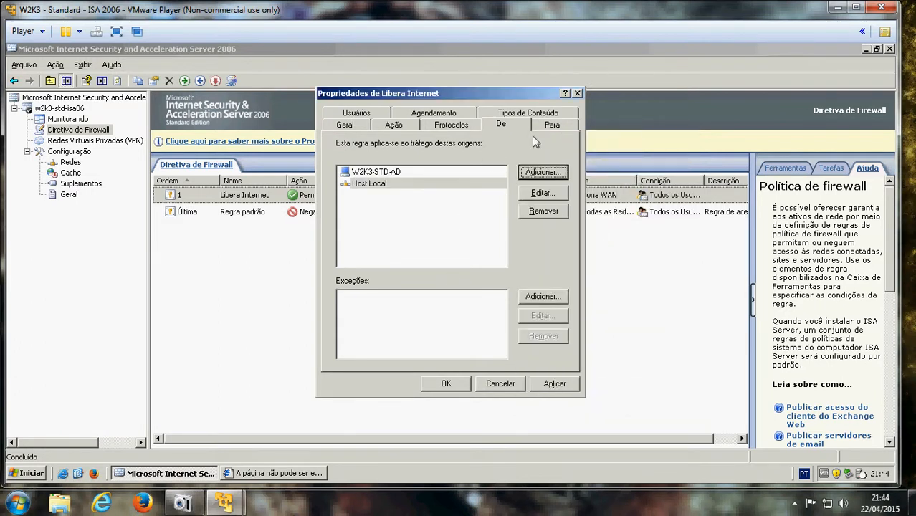
Check the rule's destination and source entries, W2K3-STD-AD and Host Local, and accept the modified rule properties
{"action": "left_click", "coordinate": [552, 127]}
{"action": "key", "text": "ctrl+shift+Tab"}
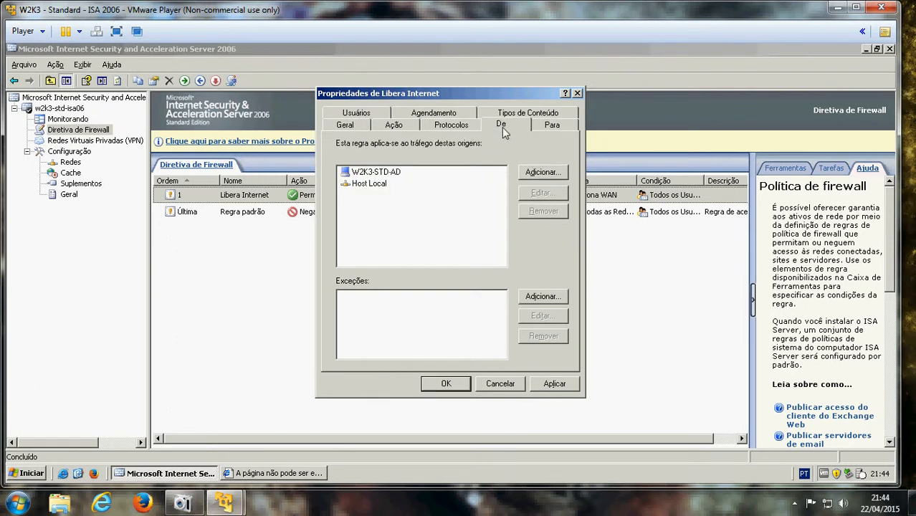
{"action": "left_click", "coordinate": [387, 175]}
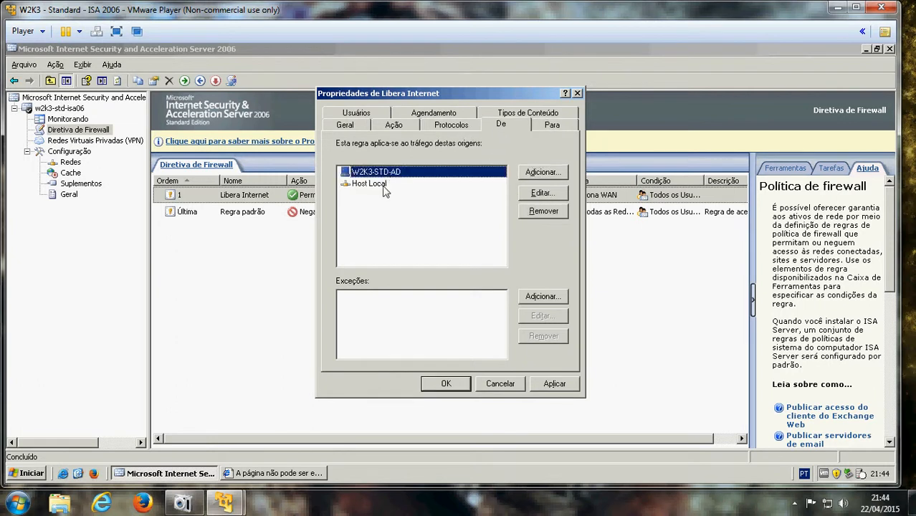
{"action": "left_click", "coordinate": [378, 185]}
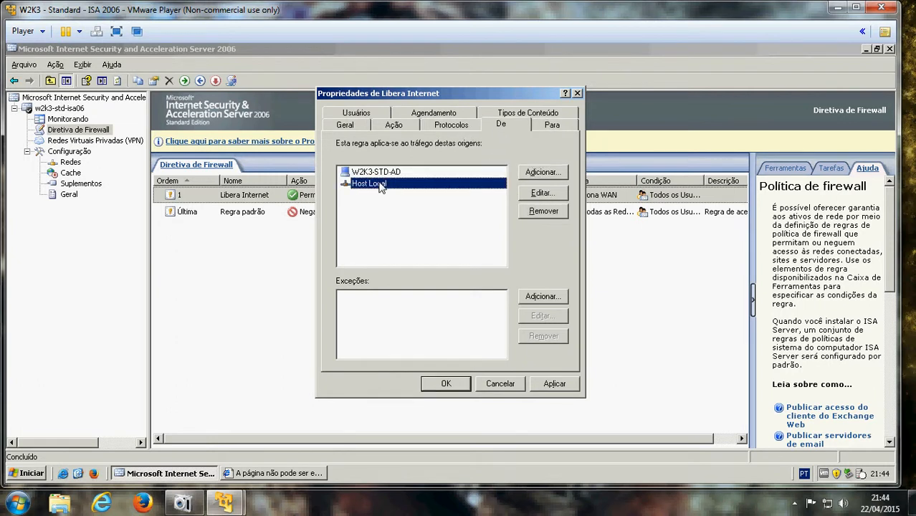
{"action": "left_click", "coordinate": [446, 384]}
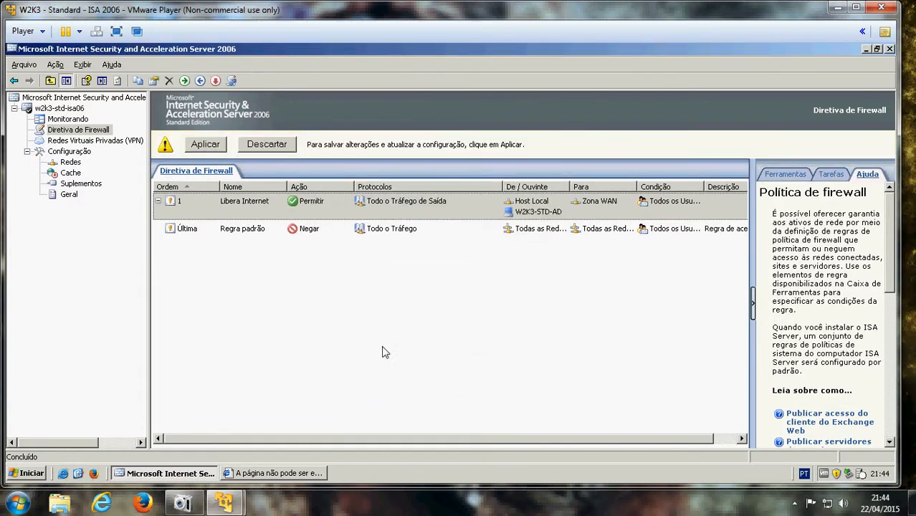
Apply the pending firewall policy change to the ISA Server configuration and close the save dialog
{"action": "left_click", "coordinate": [387, 214]}
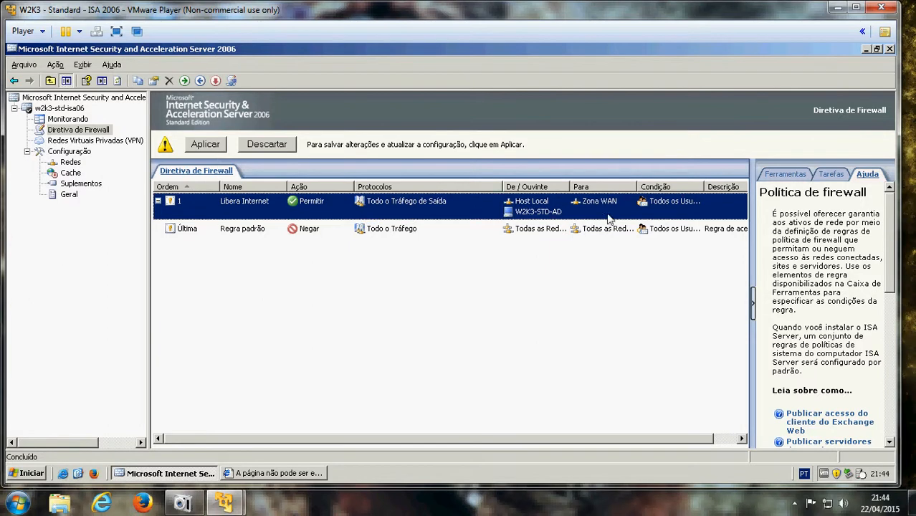
{"action": "left_click", "coordinate": [213, 146]}
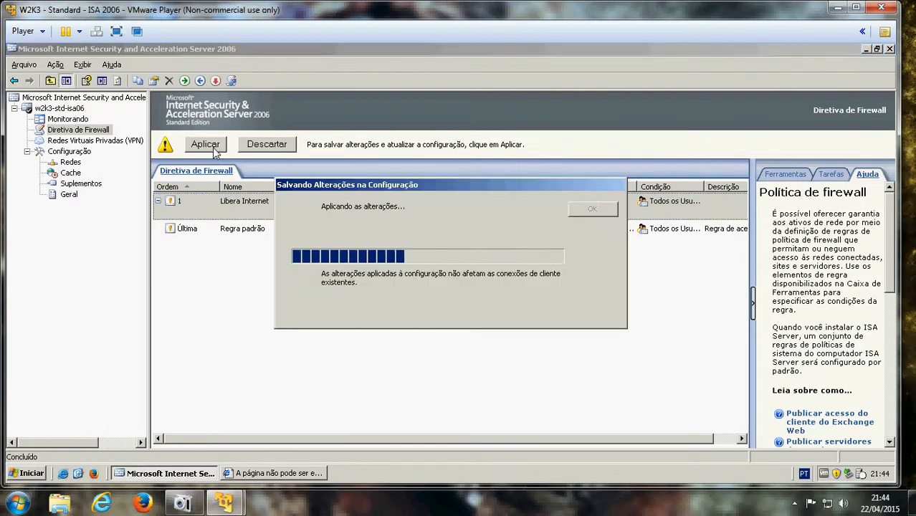
{"action": "left_click", "coordinate": [595, 210]}
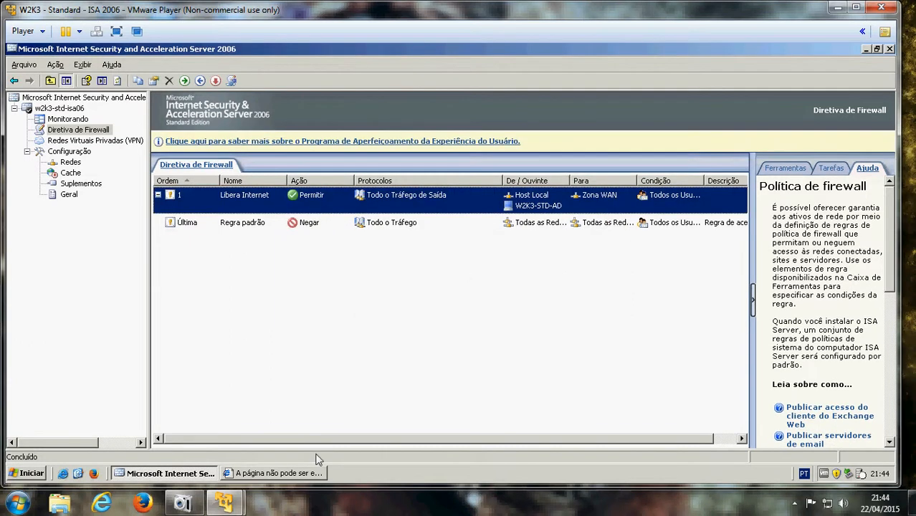
{"action": "left_click", "coordinate": [304, 475]}
{"action": "left_click", "coordinate": [185, 102]}
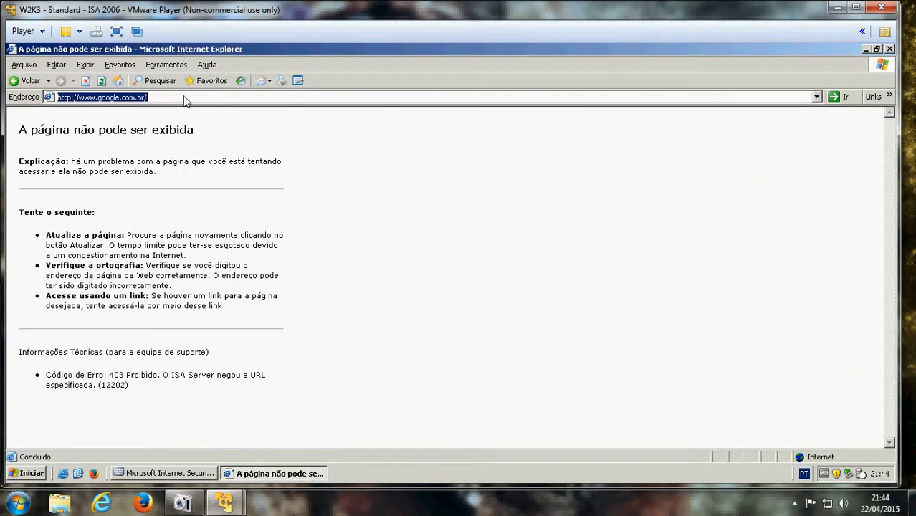
{"action": "key", "text": "Return"}
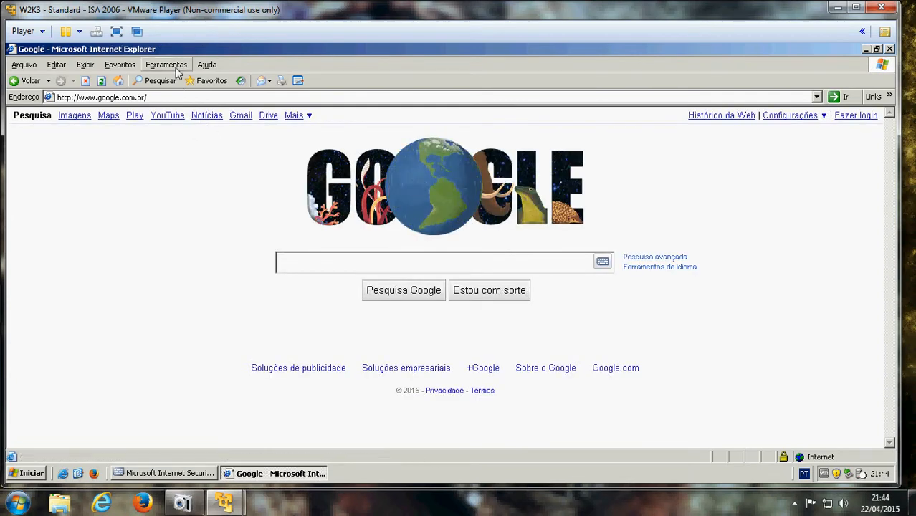
Check the LAN proxy settings in Internet Explorer's Internet options, leave them without changes and close the browser
{"action": "left_click", "coordinate": [166, 64]}
{"action": "left_click", "coordinate": [179, 147]}
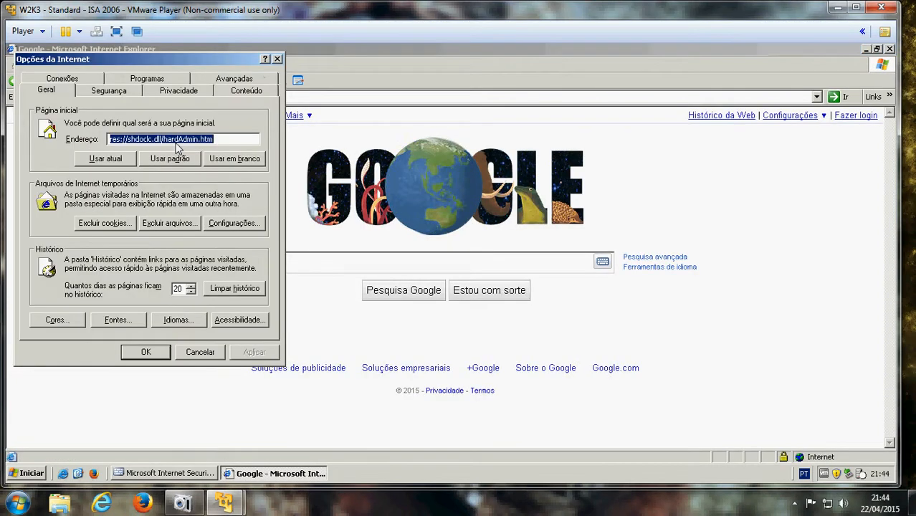
{"action": "left_click", "coordinate": [88, 78]}
{"action": "left_click", "coordinate": [186, 294]}
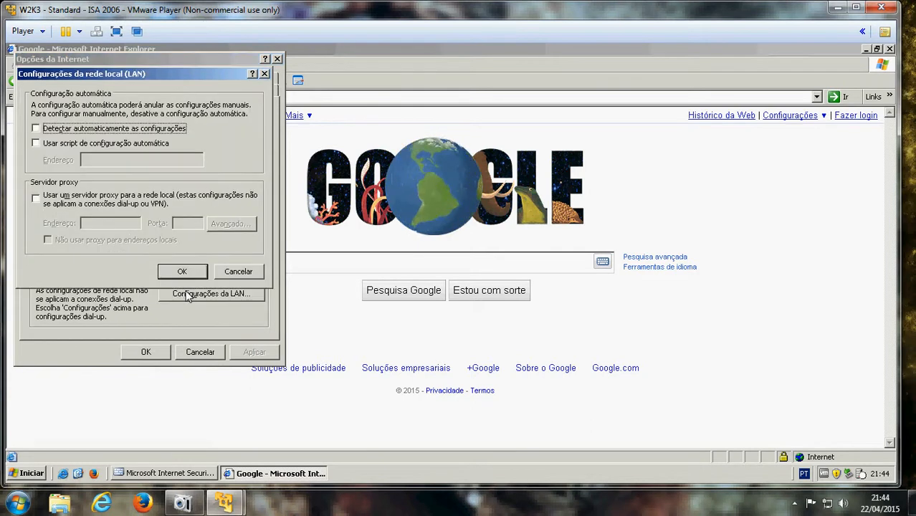
{"action": "left_click", "coordinate": [236, 272]}
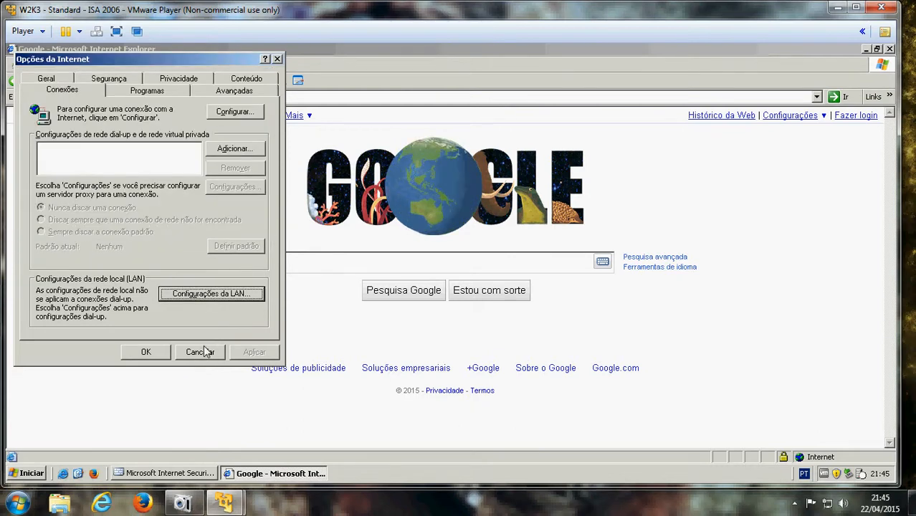
{"action": "left_click", "coordinate": [203, 352]}
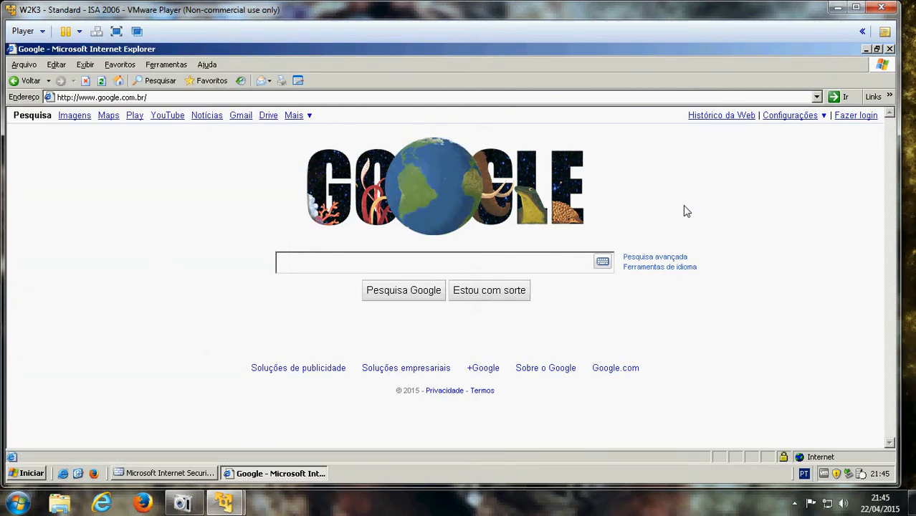
{"action": "left_click", "coordinate": [890, 49]}
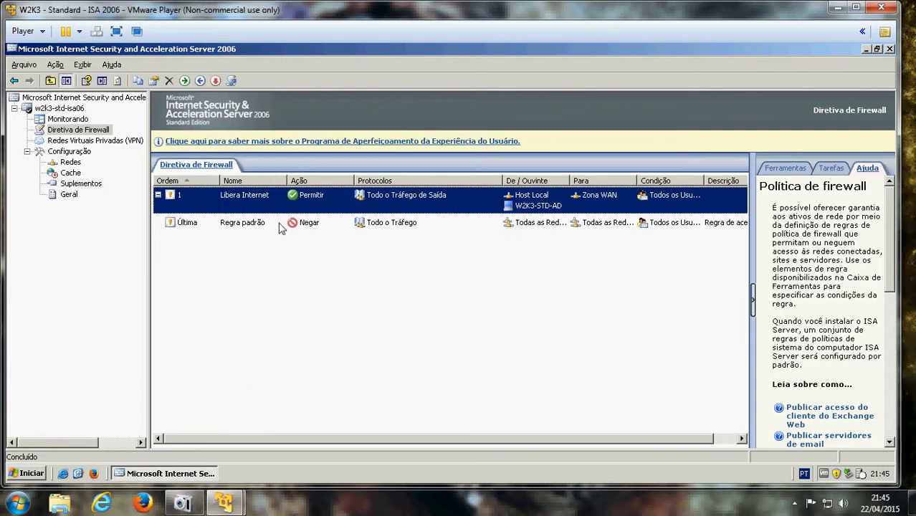
Start a new firewall access rule named teste with the rule action Negar
{"action": "right_click", "coordinate": [92, 132]}
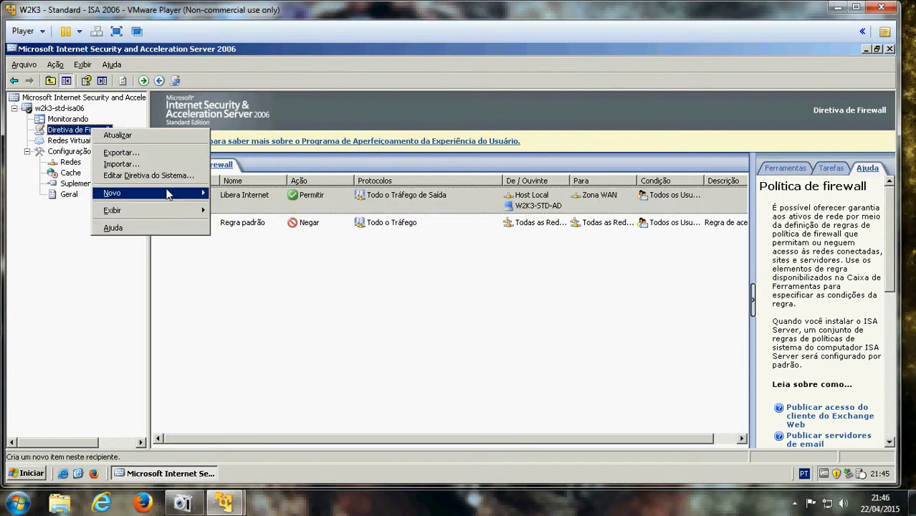
{"action": "mouse_move", "coordinate": [165, 193]}
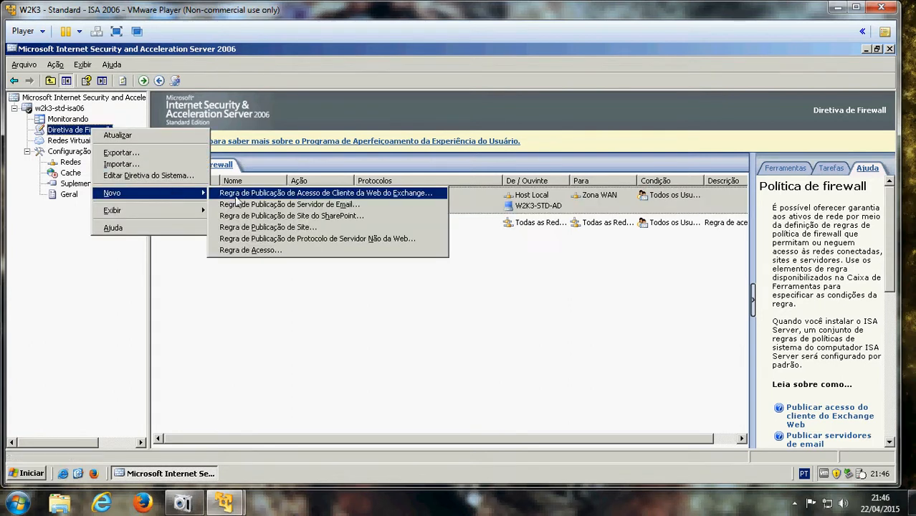
{"action": "left_click", "coordinate": [237, 250]}
{"action": "type", "text": "teste"}
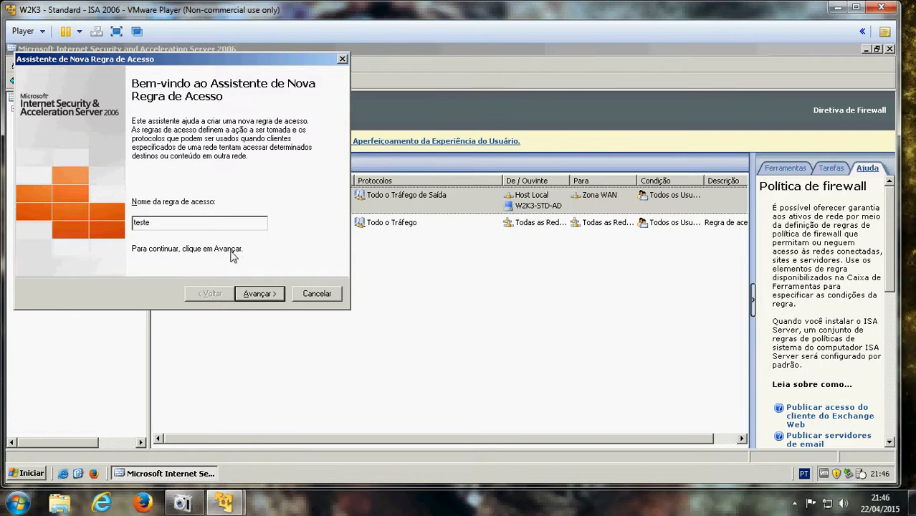
{"action": "left_click", "coordinate": [251, 294]}
{"action": "left_click", "coordinate": [51, 155]}
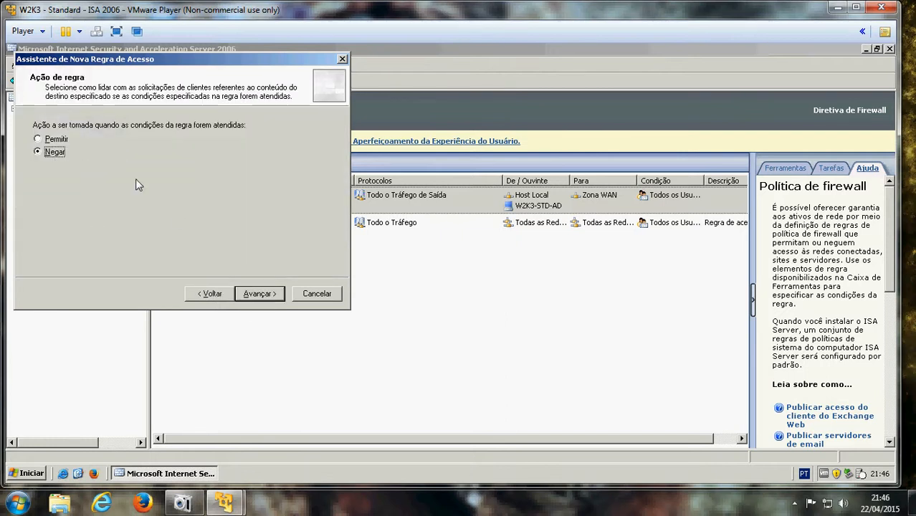
{"action": "left_click", "coordinate": [259, 294]}
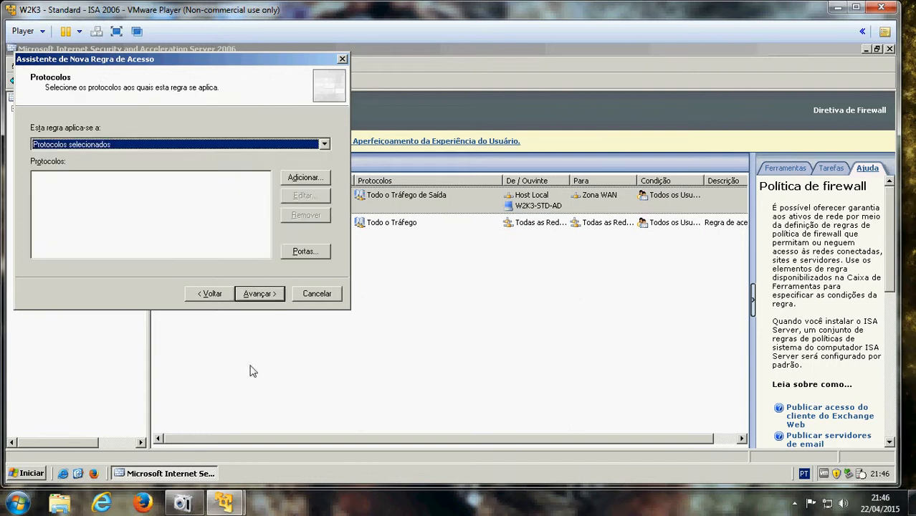
{"action": "left_click", "coordinate": [183, 503]}
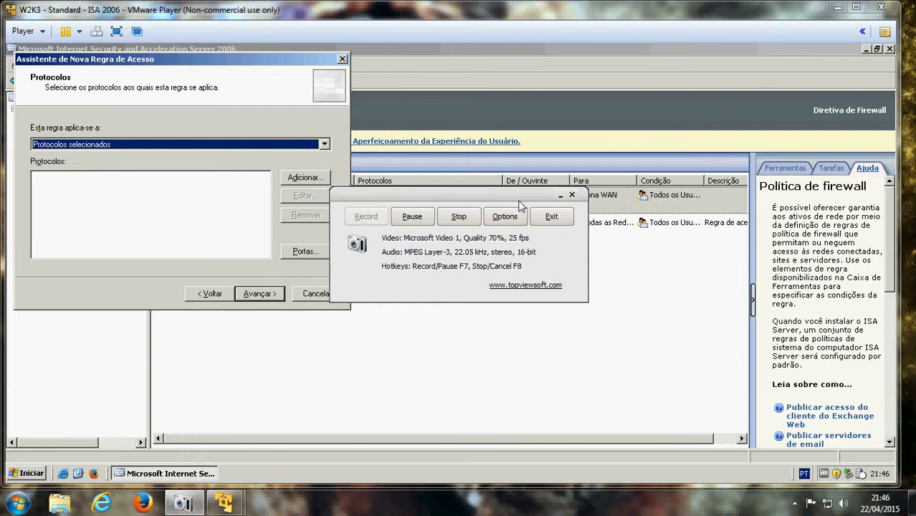
{"action": "left_click", "coordinate": [560, 196]}
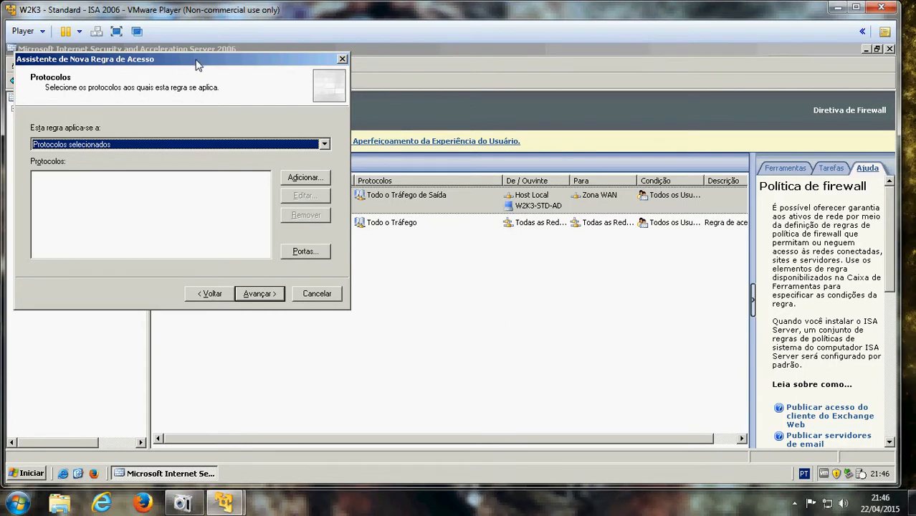
{"action": "left_click_drag", "start_coordinate": [192, 63], "coordinate": [400, 88]}
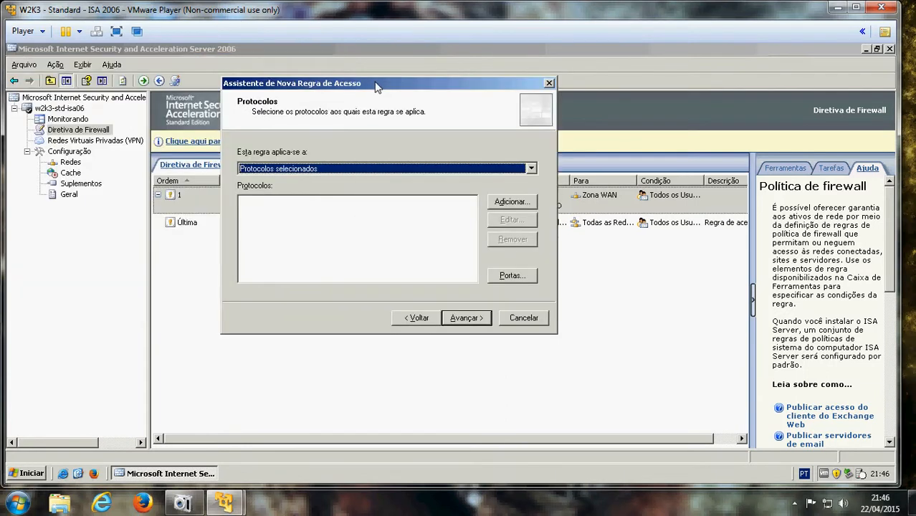
{"action": "left_click", "coordinate": [418, 318]}
{"action": "left_click", "coordinate": [465, 318]}
Review the protocol scope options and the protocol categories, including Protocolos Comuns and Infra-estrutura, without adding any protocol
{"action": "left_click", "coordinate": [353, 169]}
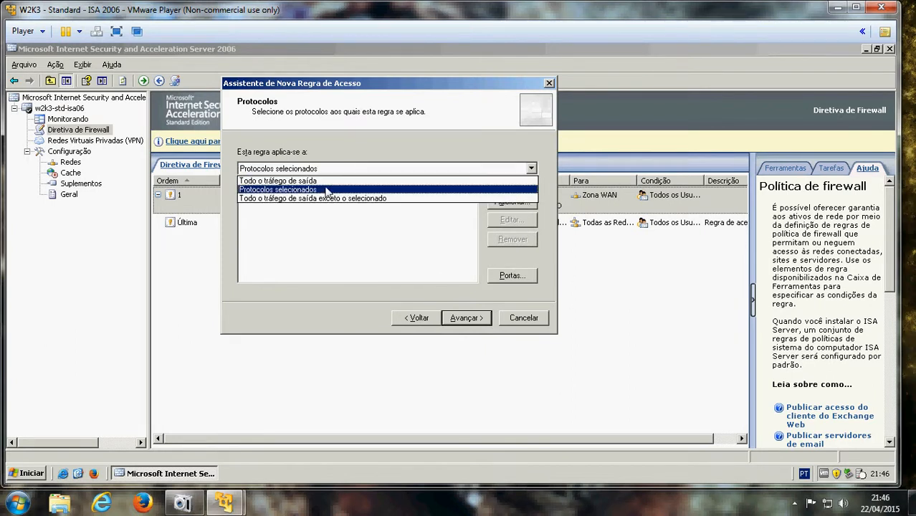
{"action": "left_click", "coordinate": [289, 190]}
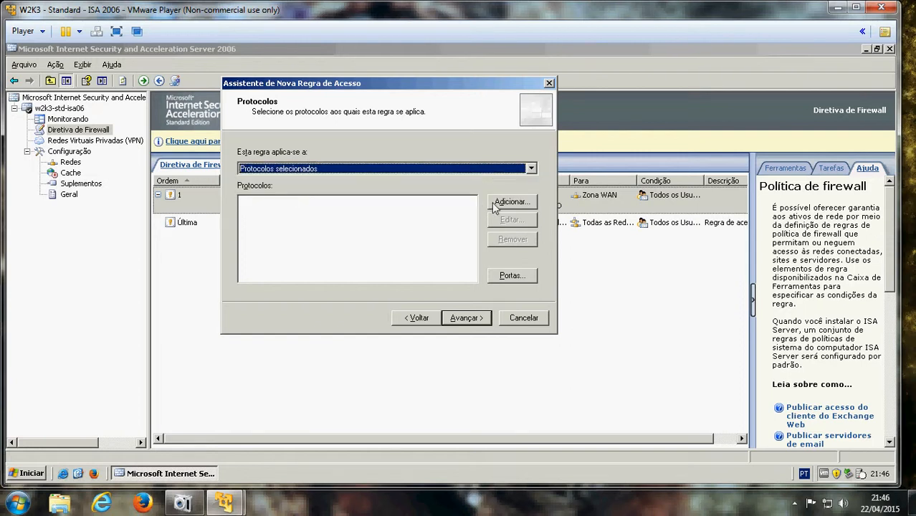
{"action": "left_click", "coordinate": [511, 203]}
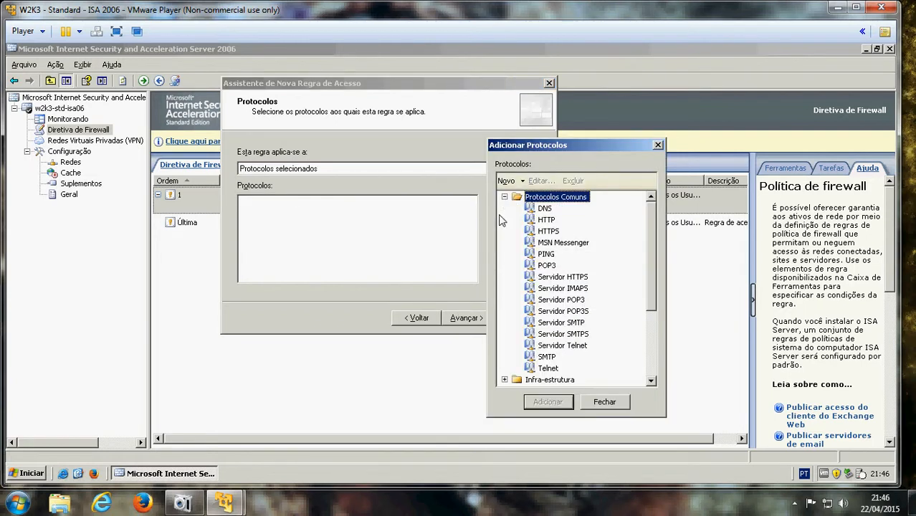
{"action": "key", "text": "Left"}
{"action": "key", "text": "Down"}
{"action": "key", "text": "Right"}
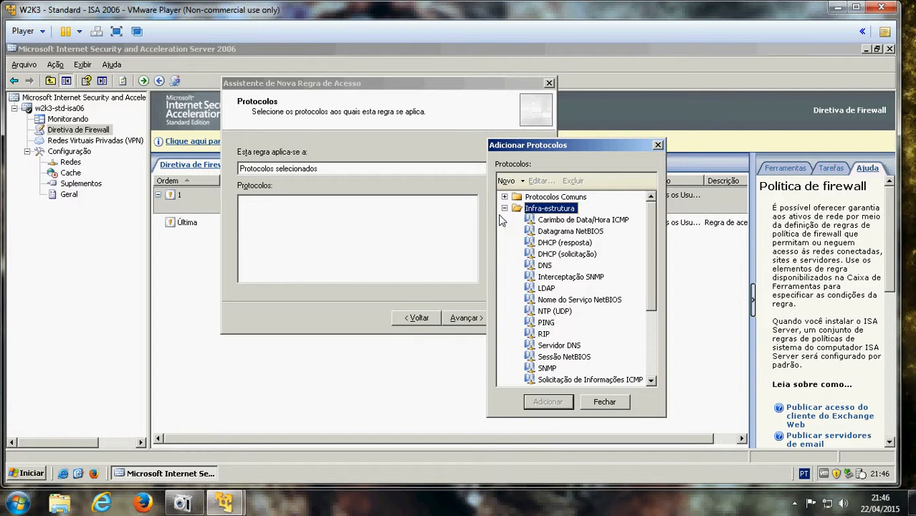
{"action": "key", "text": "Left"}
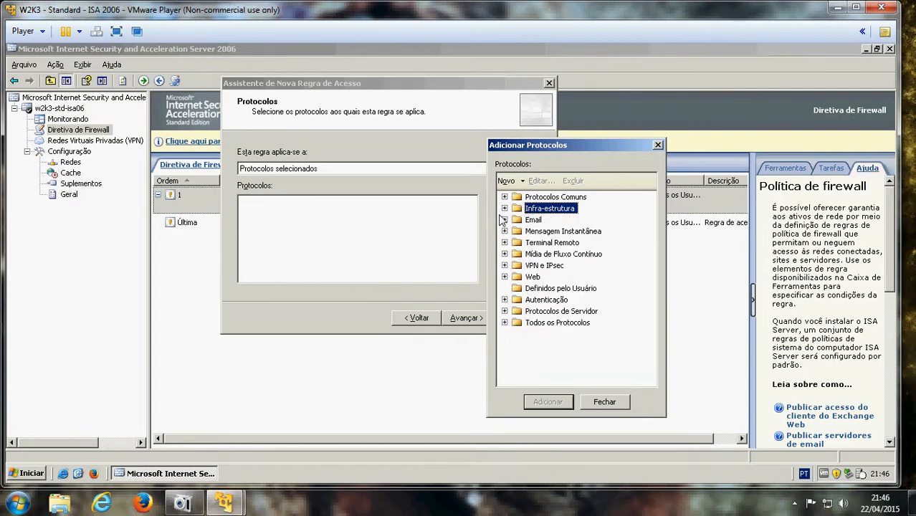
{"action": "key", "text": "Up"}
{"action": "key", "text": "Right"}
{"action": "key", "text": "Left"}
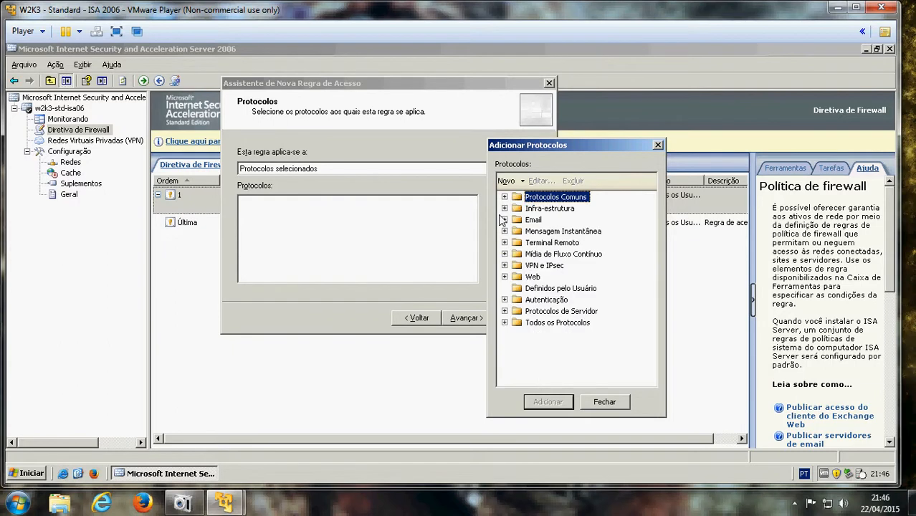
{"action": "left_click", "coordinate": [608, 401]}
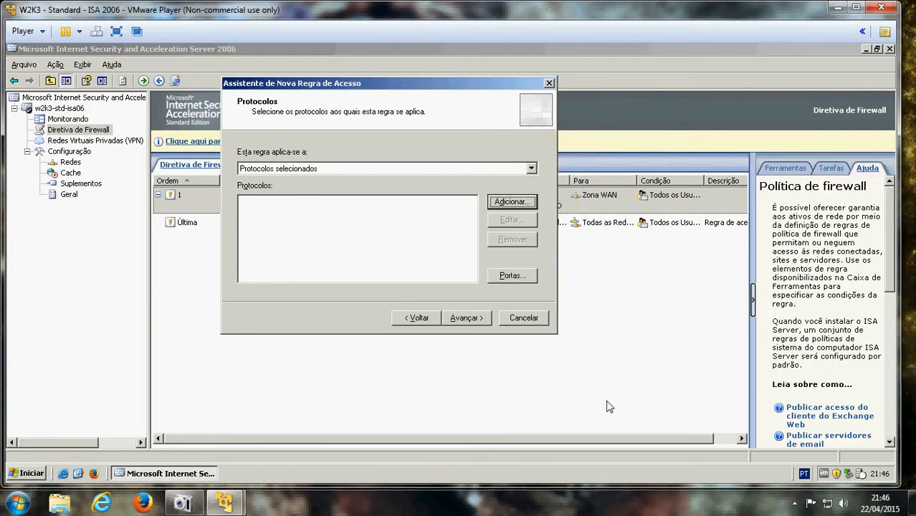
Apply the teste rule to all outbound traffic, Todo o tráfego de saída, and continue to the traffic sources
{"action": "left_click", "coordinate": [351, 170]}
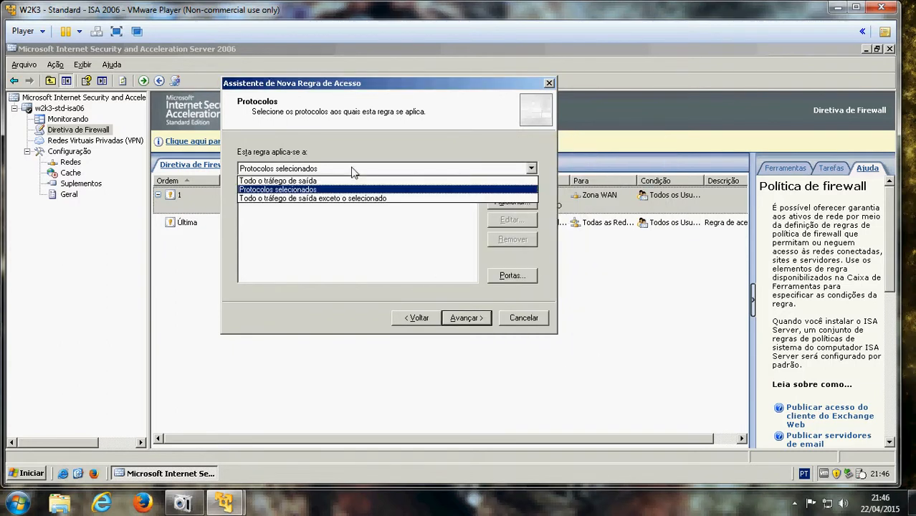
{"action": "left_click", "coordinate": [316, 181]}
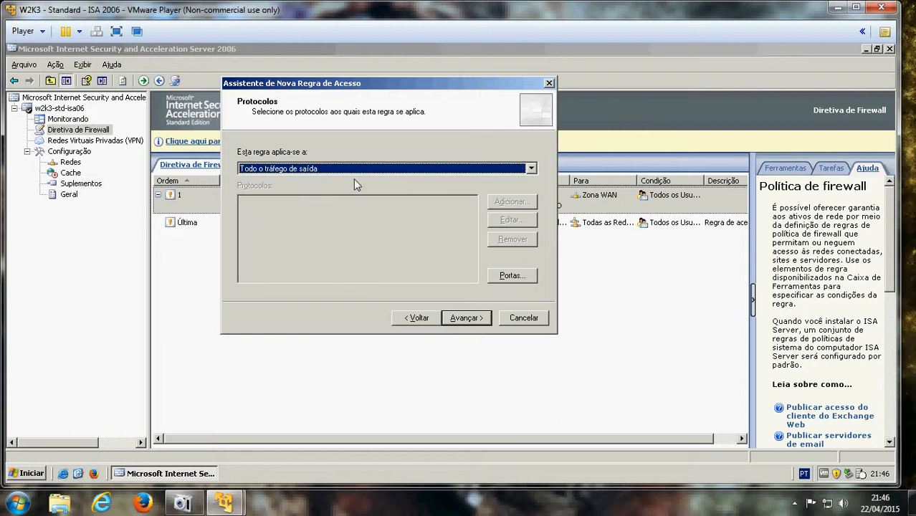
{"action": "left_click", "coordinate": [466, 319]}
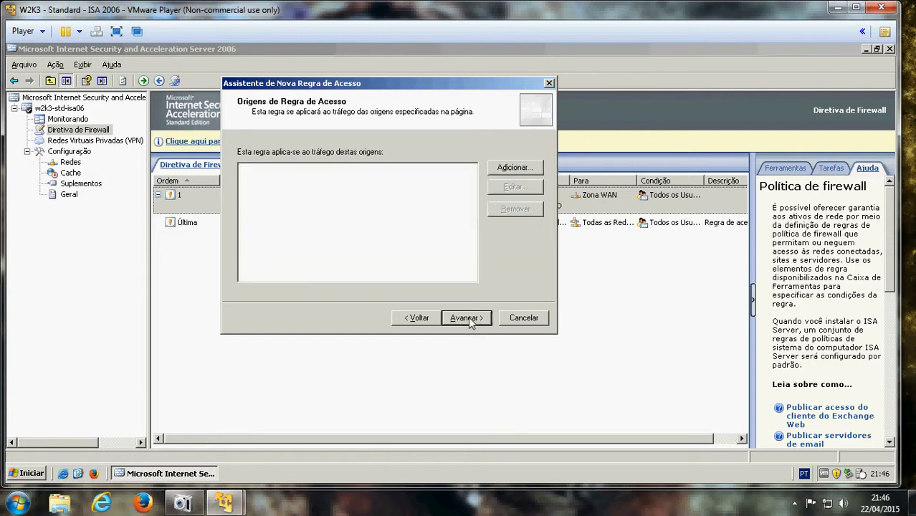
Add the computer W2K3-STD-AD as the rule's traffic source and continue to the destinations
{"action": "left_click", "coordinate": [510, 170]}
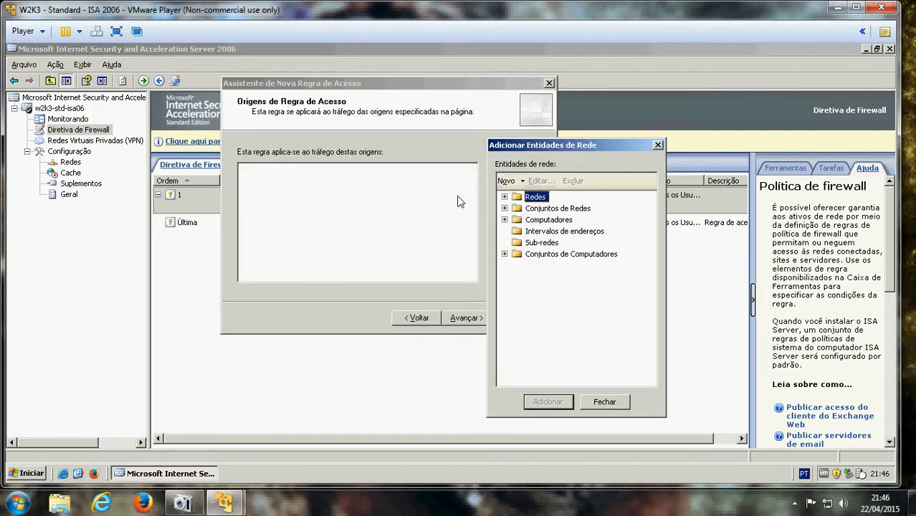
{"action": "left_click", "coordinate": [504, 219]}
{"action": "left_click", "coordinate": [561, 231]}
{"action": "left_click", "coordinate": [552, 402]}
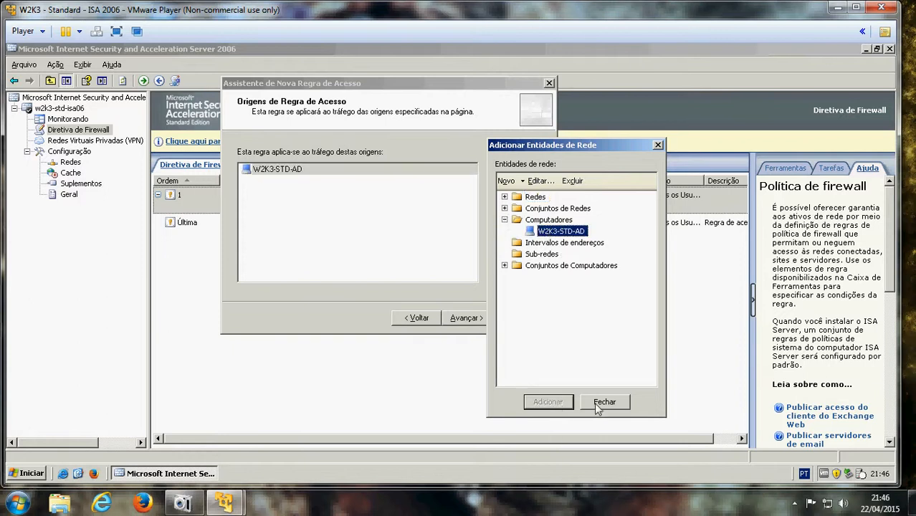
{"action": "left_click", "coordinate": [596, 405]}
{"action": "left_click", "coordinate": [479, 320]}
{"action": "left_click", "coordinate": [522, 172]}
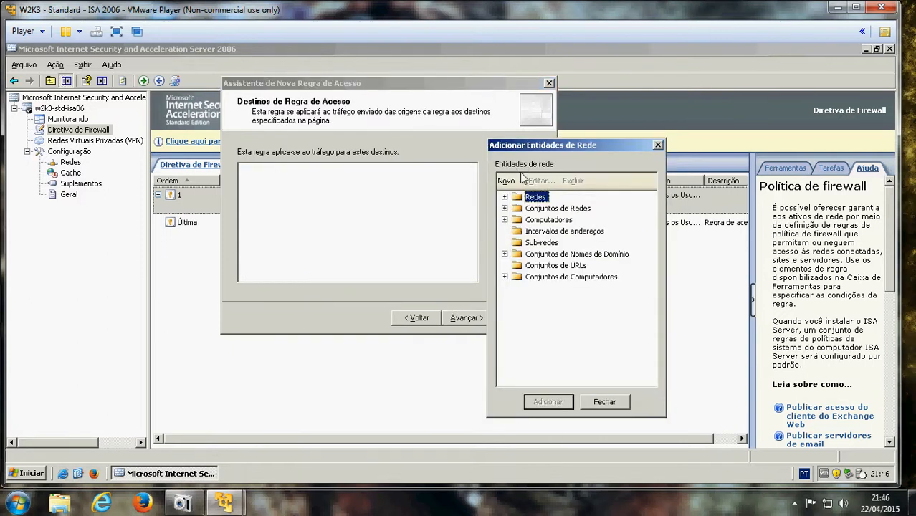
{"action": "left_click", "coordinate": [549, 266]}
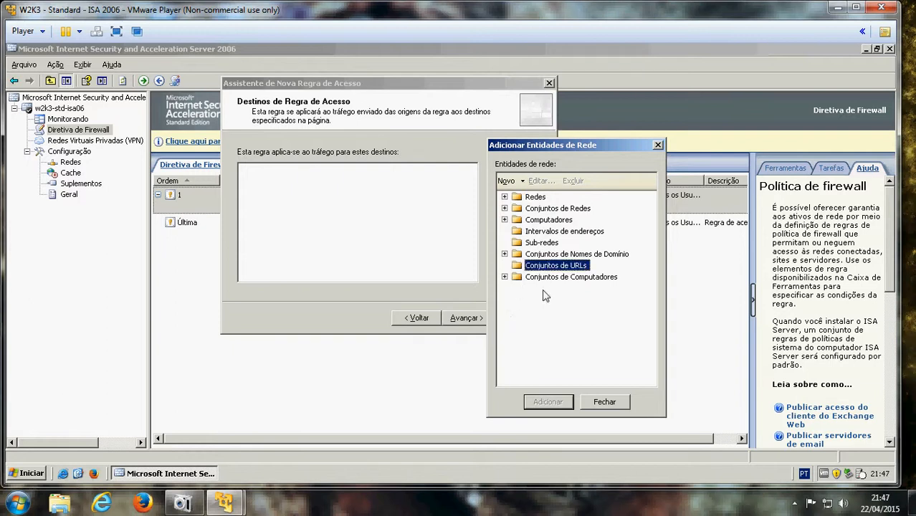
{"action": "left_click", "coordinate": [508, 182]}
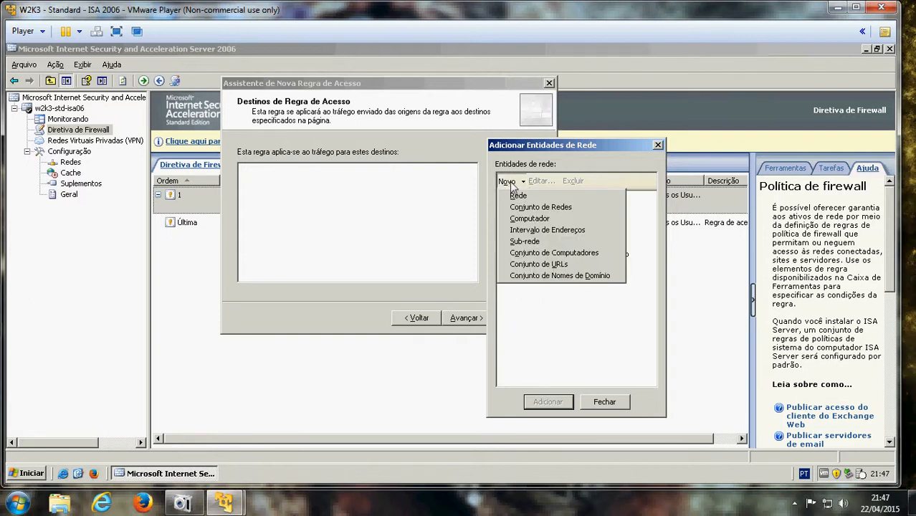
{"action": "left_click", "coordinate": [549, 265]}
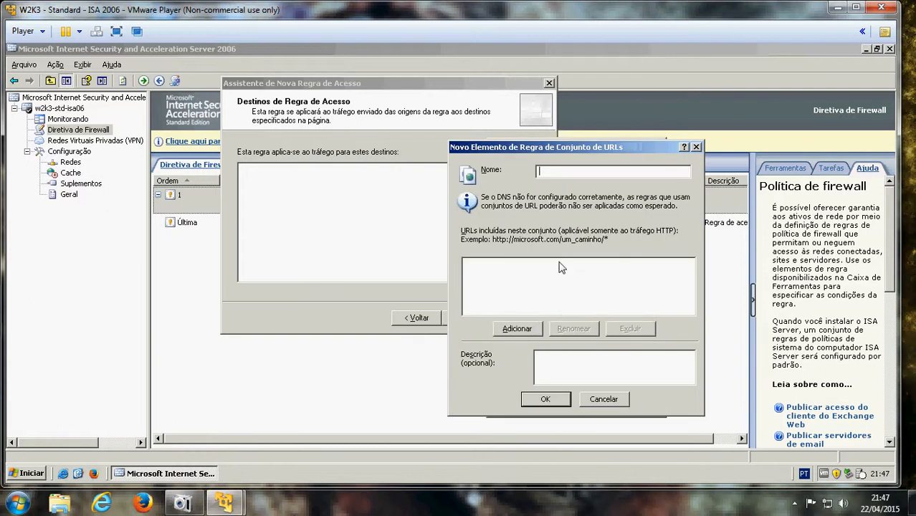
{"action": "type", "text": "www.cade.com.br"}
{"action": "left_click", "coordinate": [515, 329]}
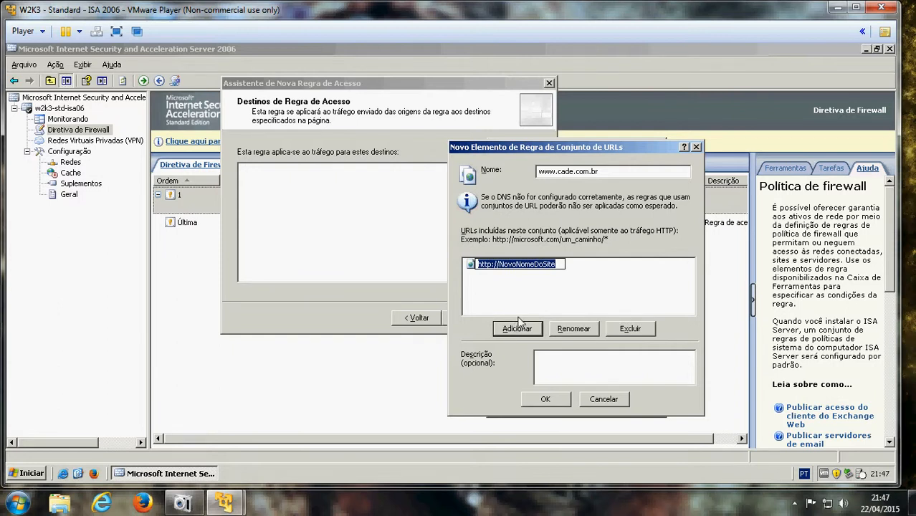
{"action": "key", "text": "End"}
{"action": "key", "text": "BackSpace"}
{"action": "key", "text": "BackSpace"}
{"action": "key", "text": "BackSpace"}
{"action": "key", "text": "BackSpace"}
{"action": "key", "text": "BackSpace"}
{"action": "key", "text": "BackSpace"}
{"action": "key", "text": "BackSpace"}
{"action": "key", "text": "BackSpace"}
{"action": "key", "text": "BackSpace"}
{"action": "key", "text": "BackSpace"}
{"action": "key", "text": "BackSpace"}
{"action": "key", "text": "BackSpace"}
{"action": "key", "text": "BackSpace"}
{"action": "key", "text": "BackSpace"}
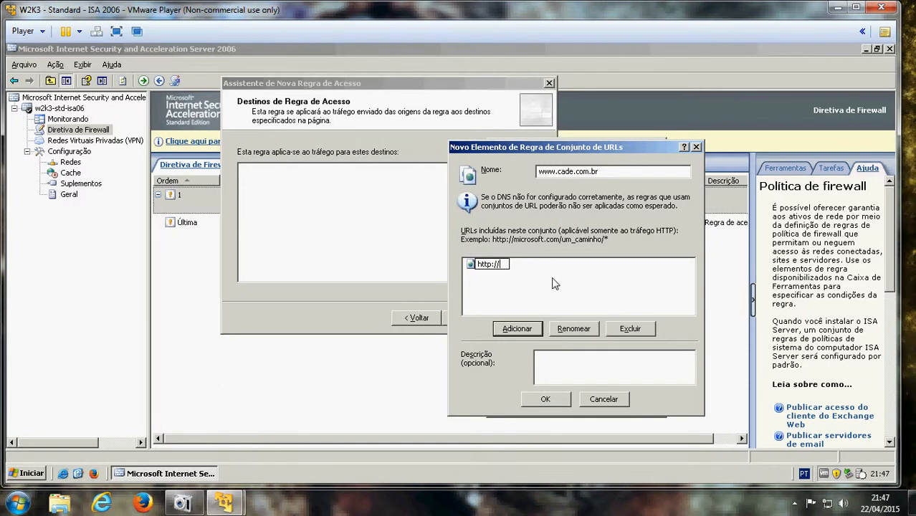
{"action": "type", "text": "www.cade.com.br"}
{"action": "left_click", "coordinate": [511, 328]}
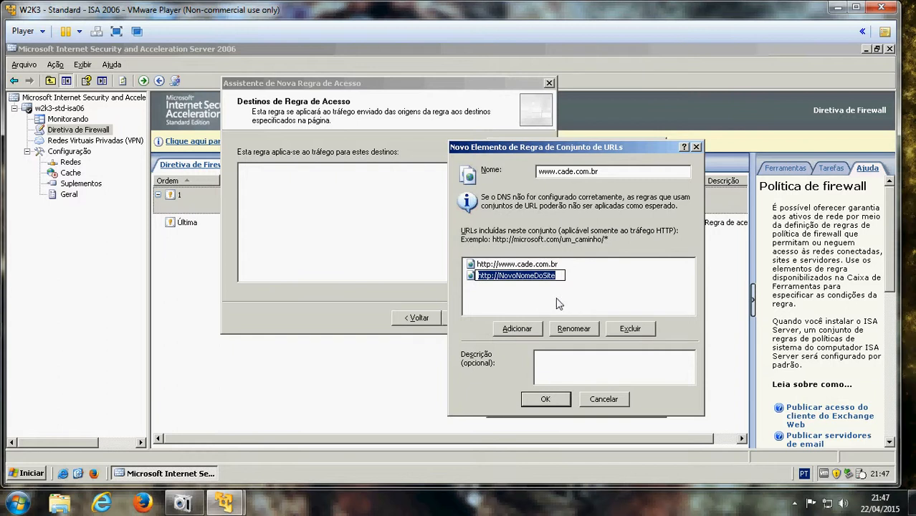
{"action": "left_click", "coordinate": [622, 329]}
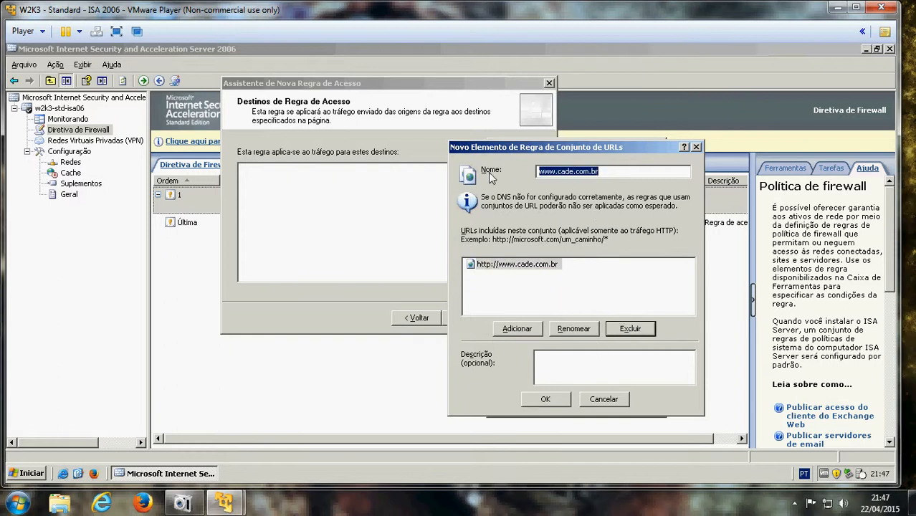
Name the URL set cade and add it to the access rule's destinations
{"action": "type", "text": "cade"}
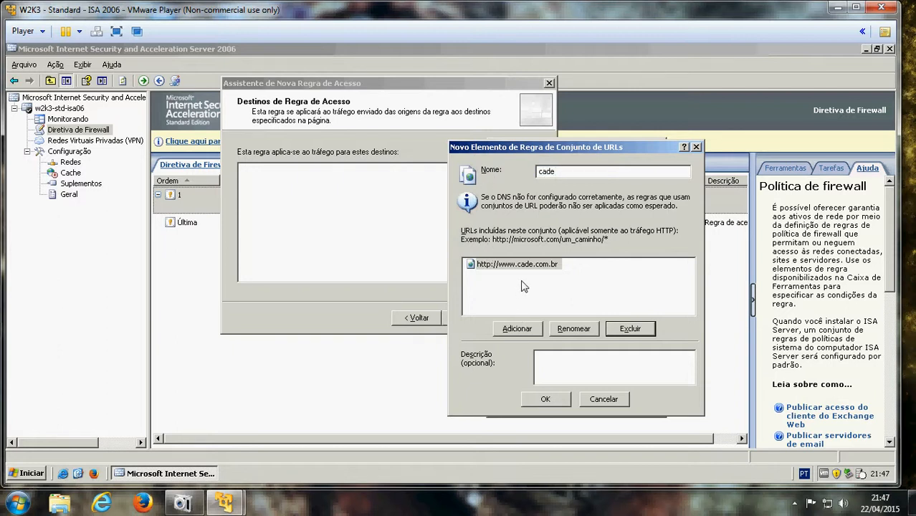
{"action": "left_click", "coordinate": [545, 399]}
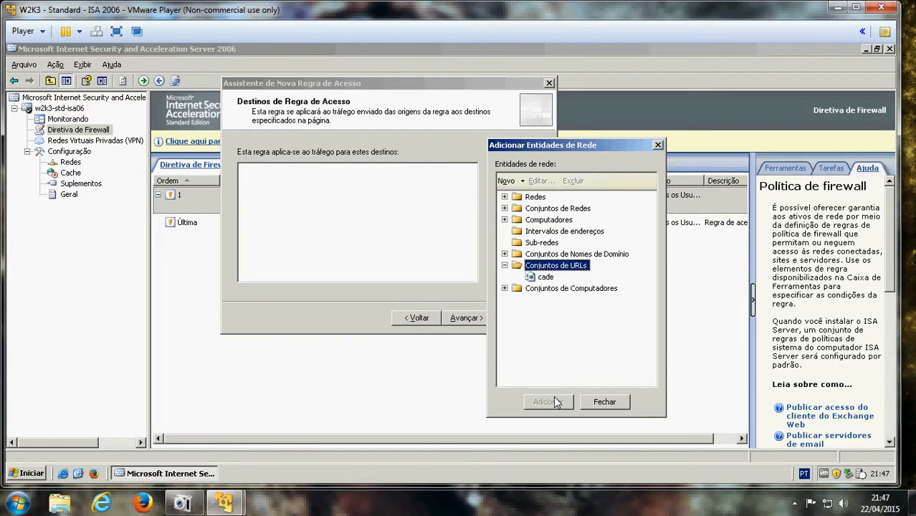
{"action": "left_click", "coordinate": [546, 278]}
{"action": "left_click", "coordinate": [548, 402]}
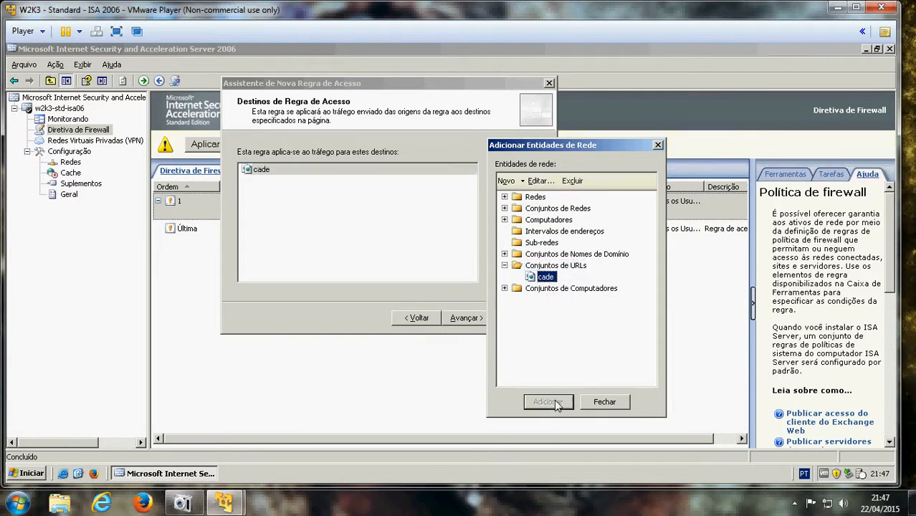
{"action": "left_click", "coordinate": [602, 402]}
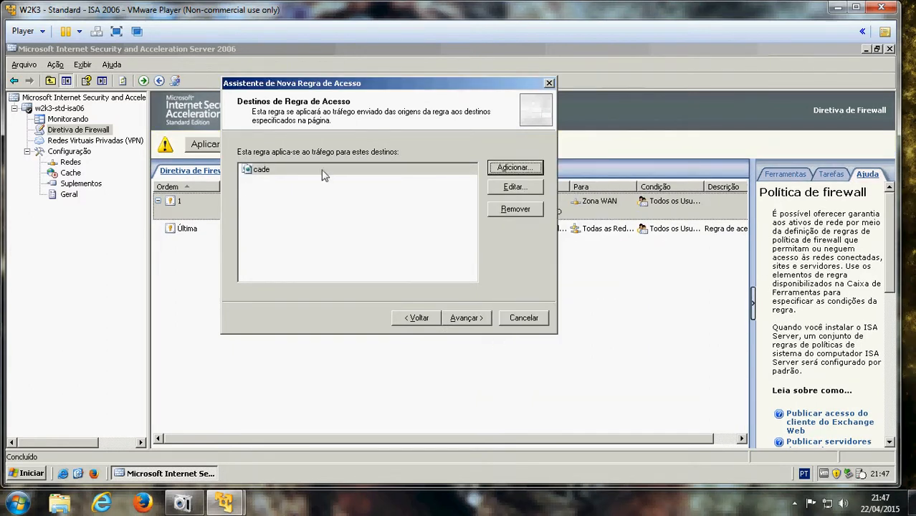
Keep Todos os Usuários as the rule's user set and finish creating the teste rule
{"action": "left_click", "coordinate": [451, 319]}
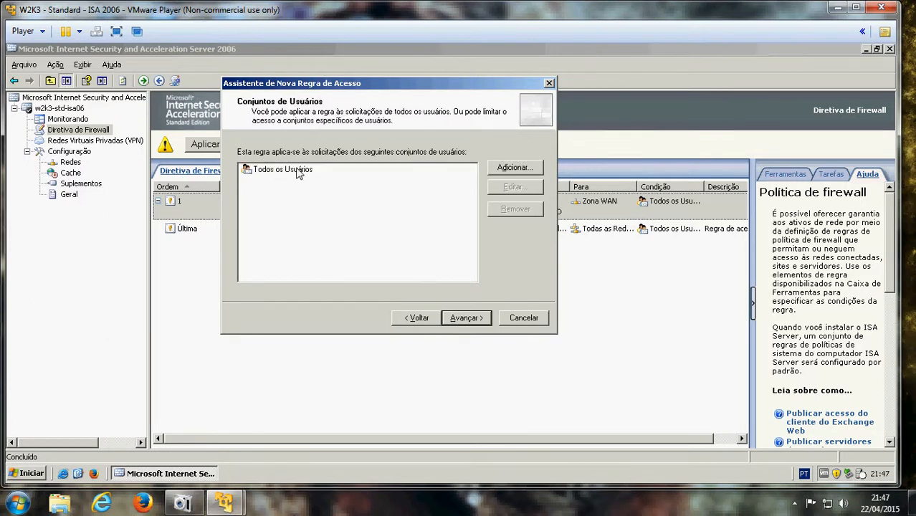
{"action": "left_click", "coordinate": [464, 318]}
{"action": "left_click", "coordinate": [466, 320]}
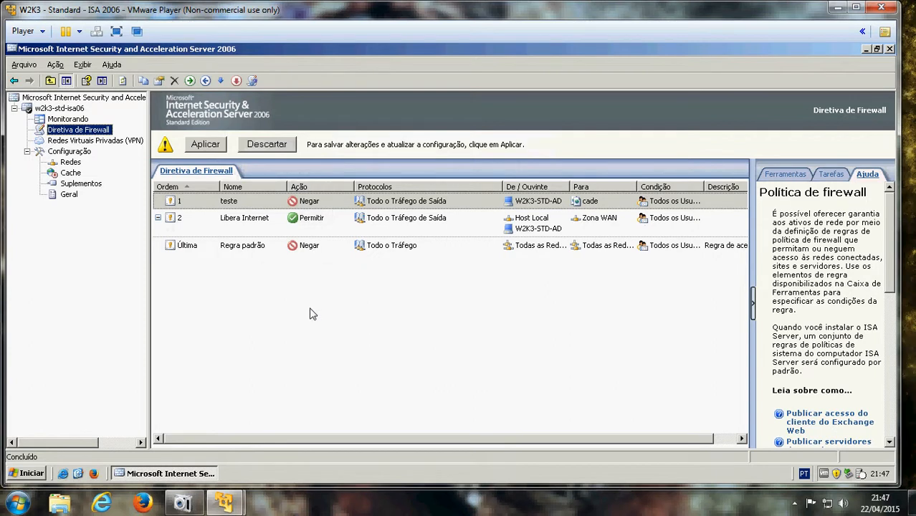
{"action": "left_click", "coordinate": [276, 206]}
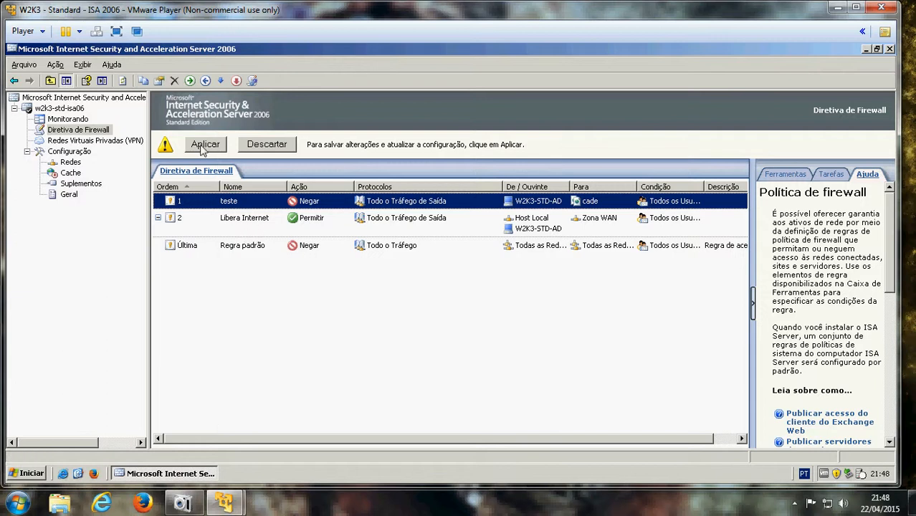
{"action": "left_click", "coordinate": [224, 502]}
{"action": "left_click", "coordinate": [158, 428]}
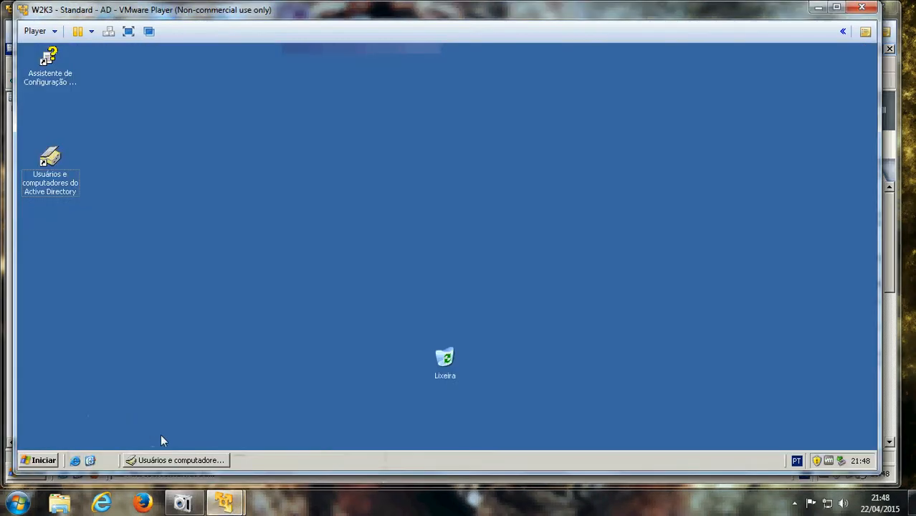
{"action": "left_click", "coordinate": [75, 460]}
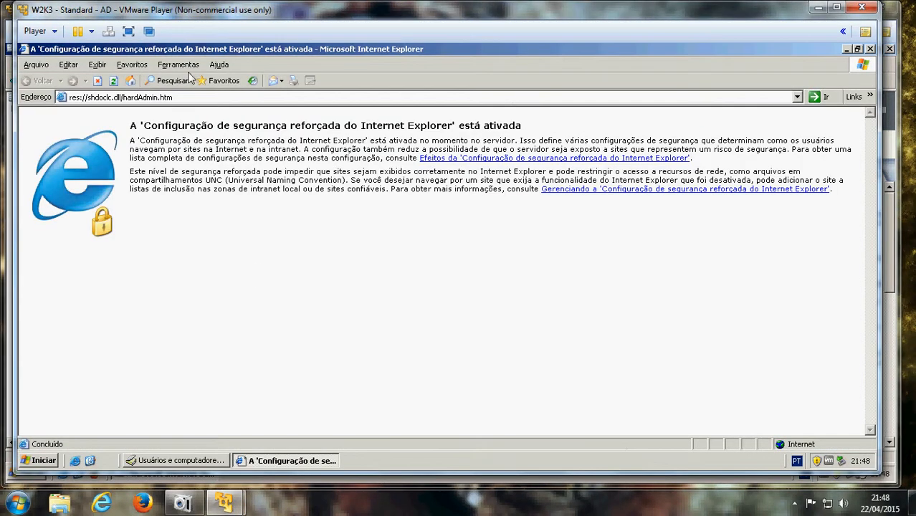
{"action": "left_click", "coordinate": [208, 98]}
{"action": "type", "text": "ww"}
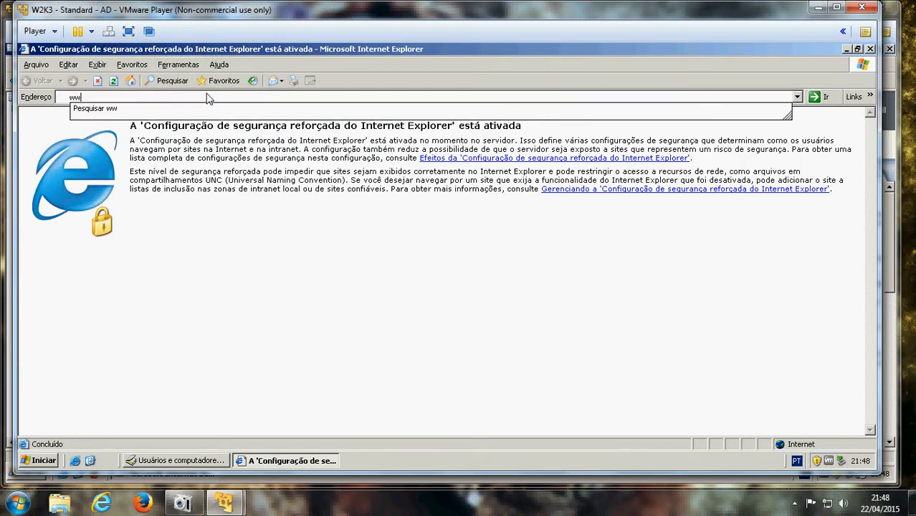
{"action": "type", "text": "w.cade"}
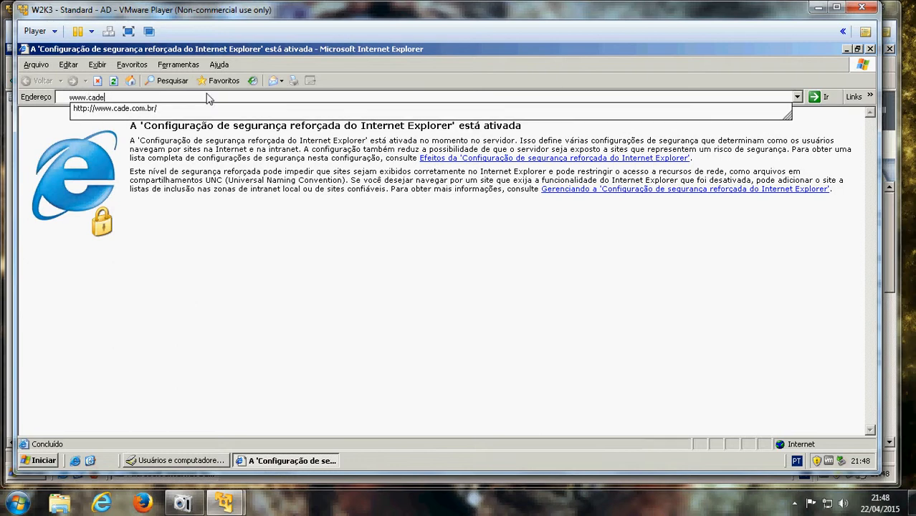
{"action": "key", "text": "Down"}
{"action": "key", "text": "Return"}
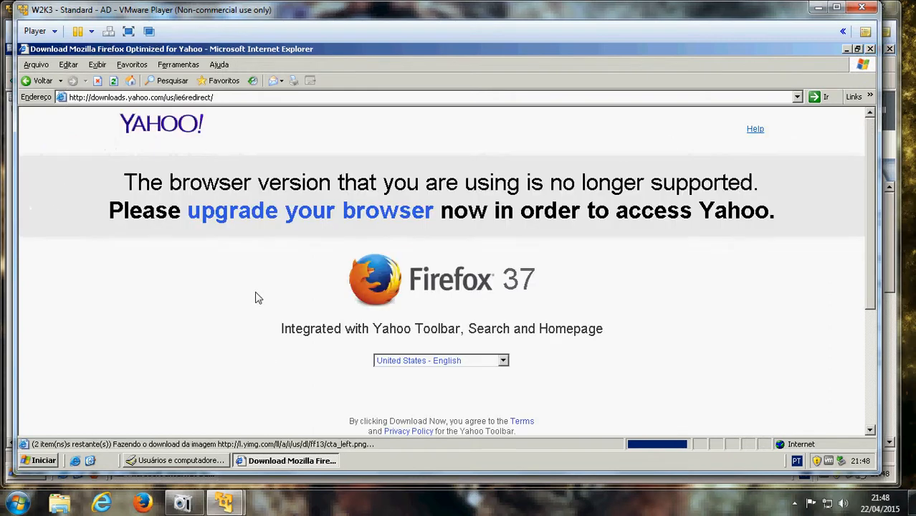
{"action": "left_click", "coordinate": [35, 80]}
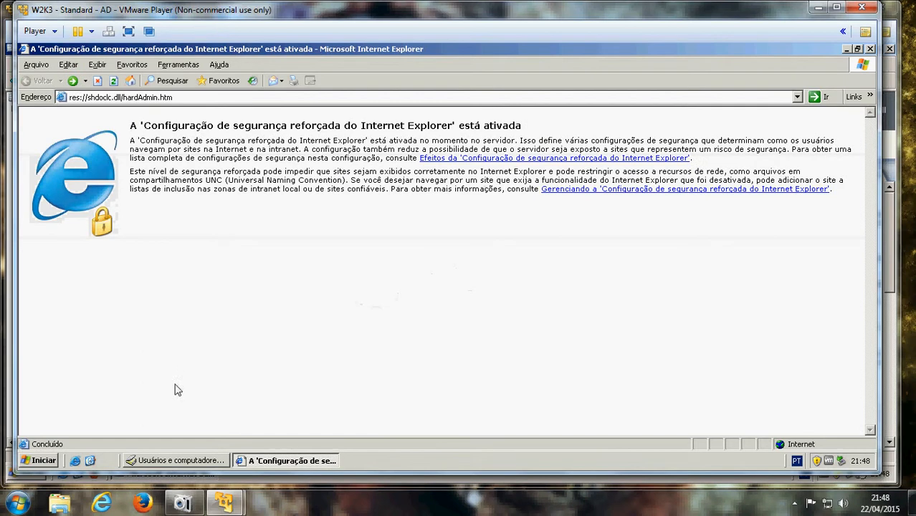
Switch to the ISA 2006 virtual machine and apply the pending firewall policy changes
{"action": "mouse_move", "coordinate": [223, 502]}
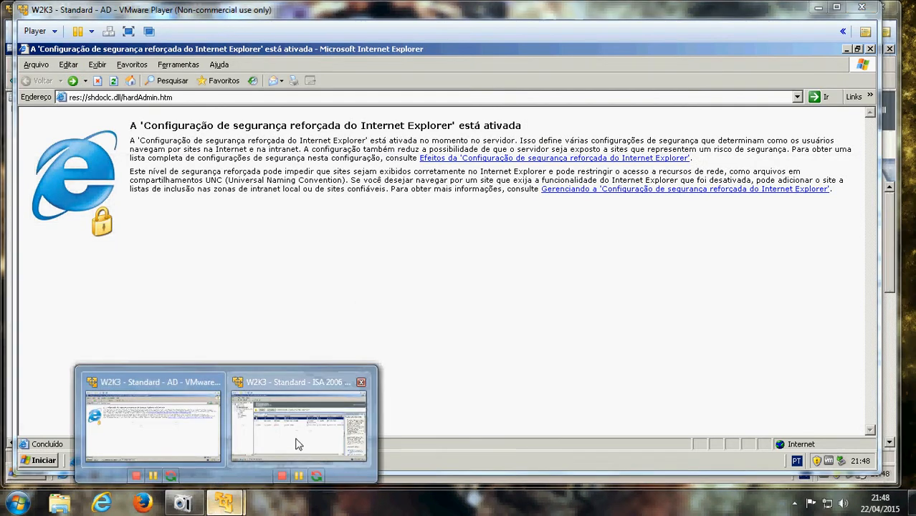
{"action": "left_click", "coordinate": [296, 440]}
{"action": "left_click", "coordinate": [206, 146]}
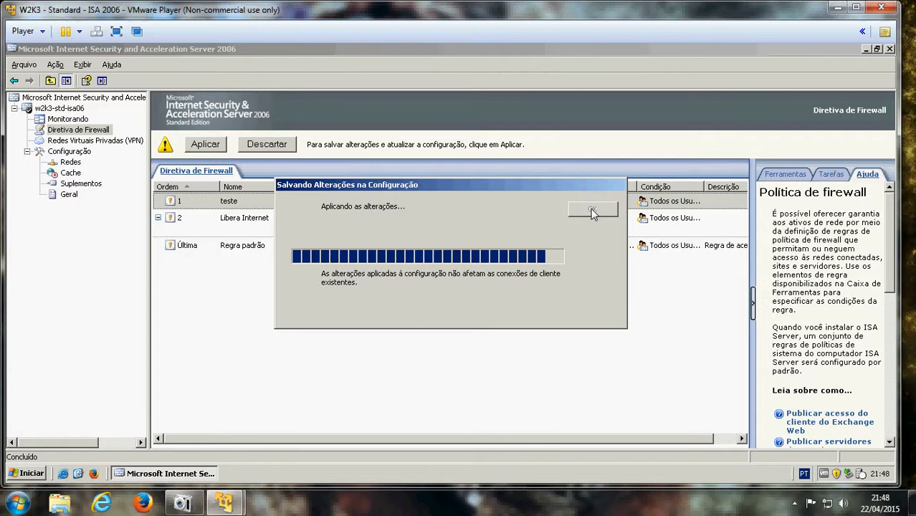
{"action": "left_click", "coordinate": [592, 209]}
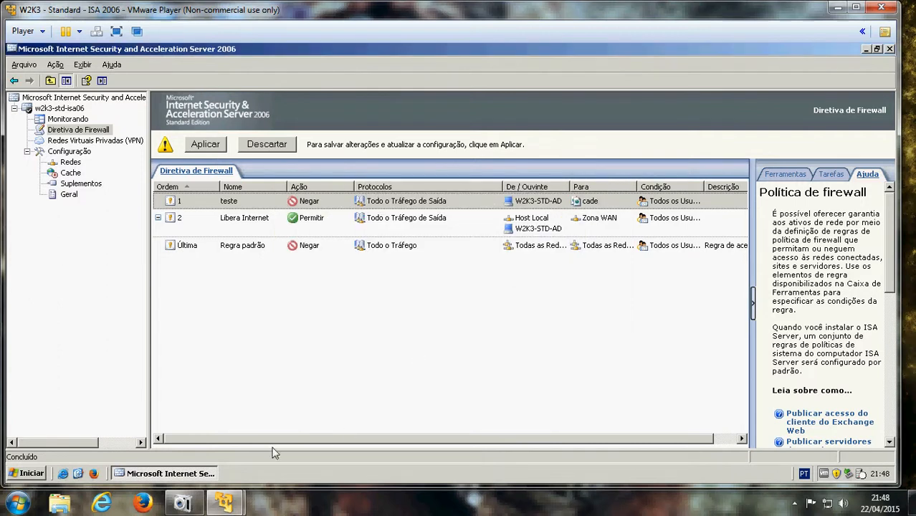
{"action": "left_click", "coordinate": [186, 423]}
{"action": "left_click", "coordinate": [164, 99]}
{"action": "type", "text": "www"}
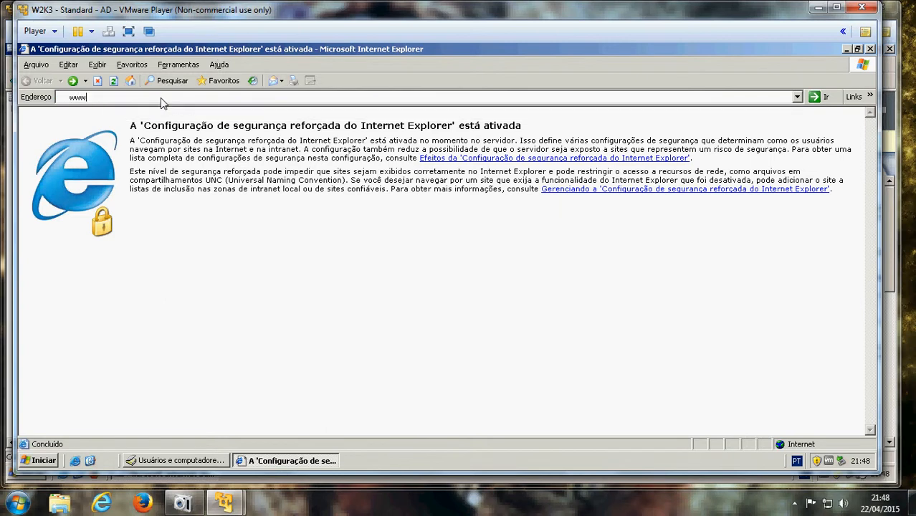
{"action": "type", "text": ".c"}
{"action": "key", "text": "Down"}
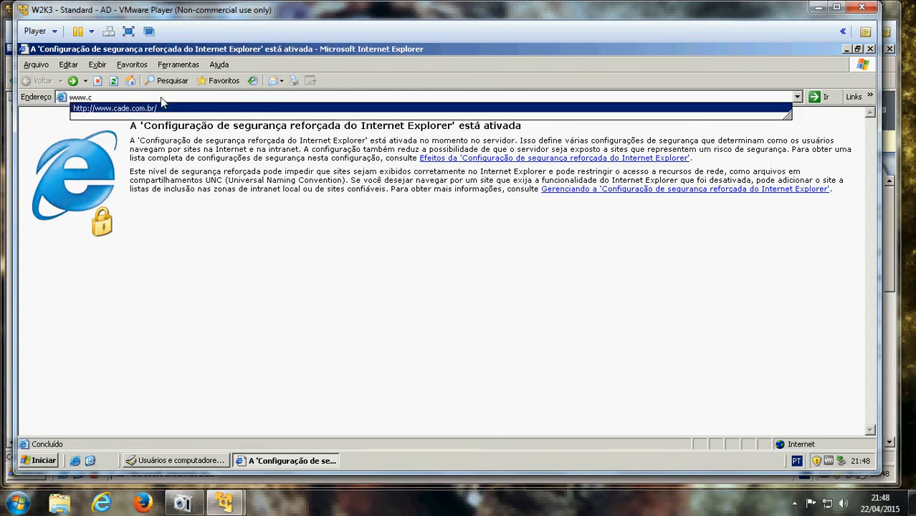
{"action": "key", "text": "Return"}
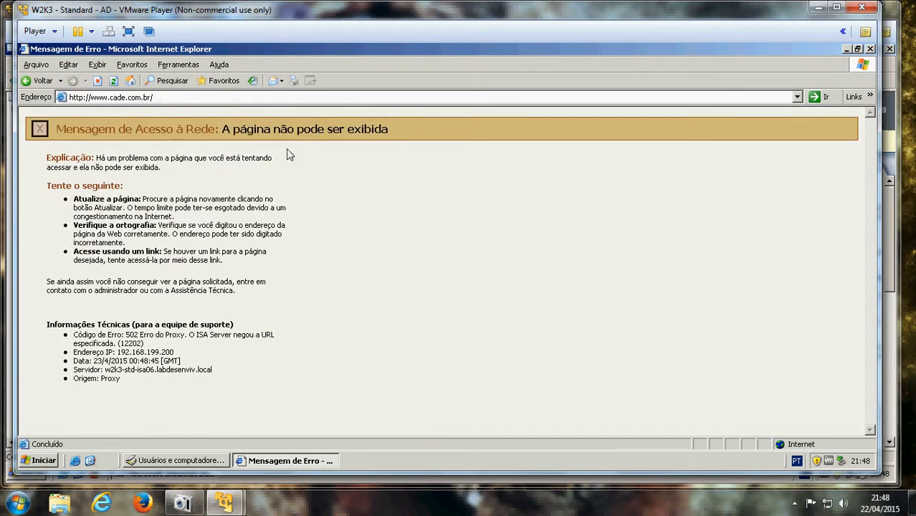
{"action": "left_click_drag", "start_coordinate": [126, 334], "coordinate": [237, 347]}
{"action": "left_click", "coordinate": [260, 343]}
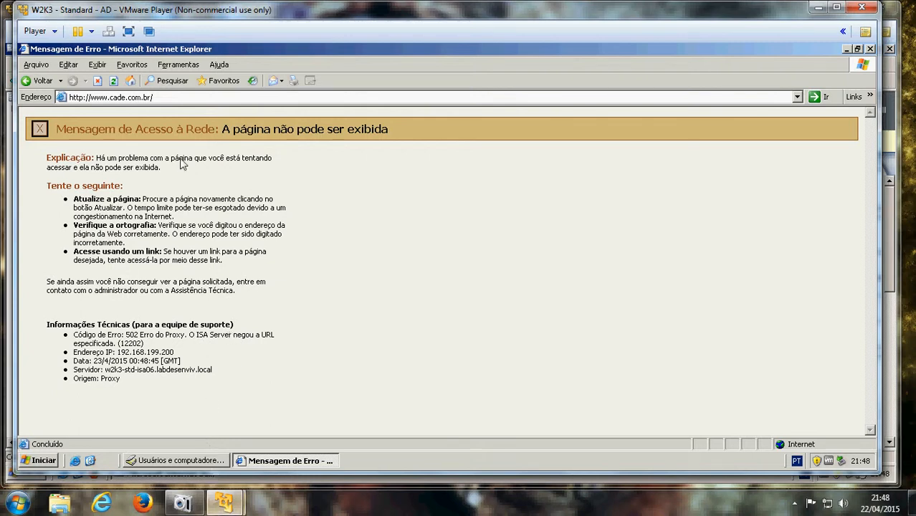
Open the Google Brazil site in the AD server's browser to check access to other websites
{"action": "left_click", "coordinate": [199, 100]}
{"action": "type", "text": "www"}
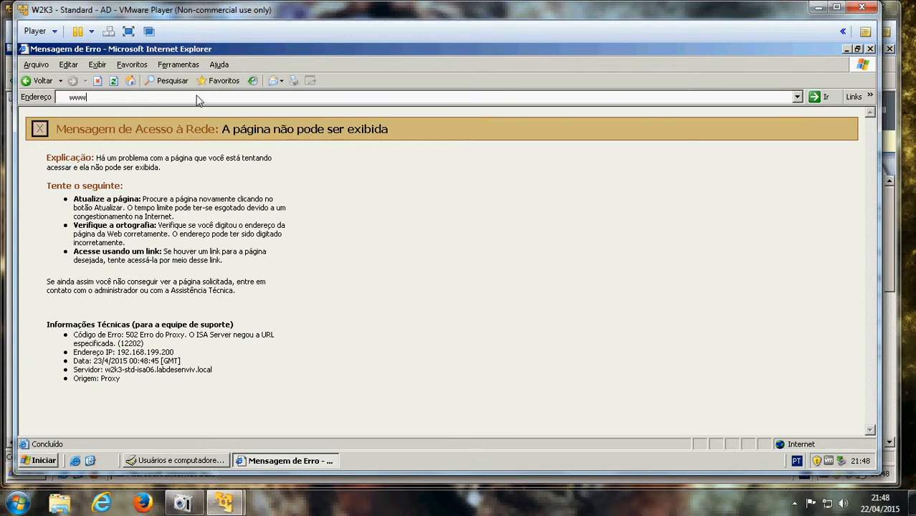
{"action": "type", "text": ".g"}
{"action": "key", "text": "Down"}
{"action": "key", "text": "Return"}
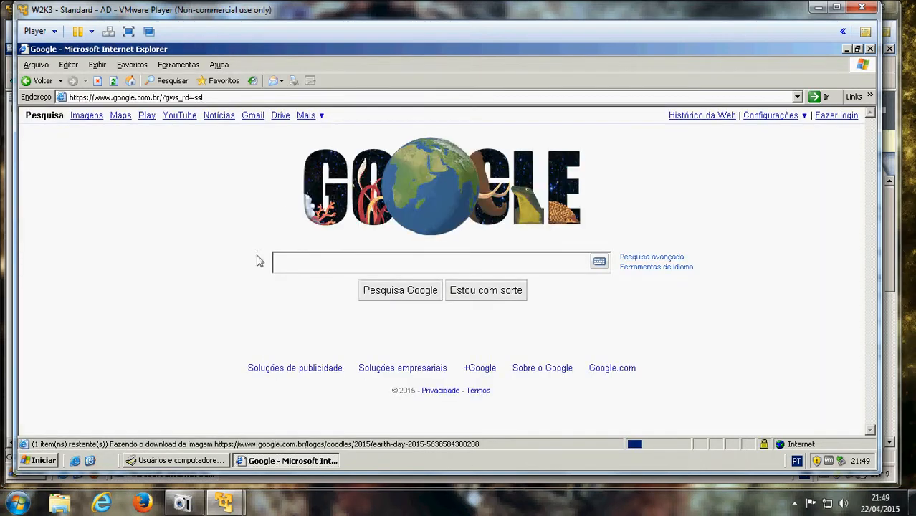
Switch to the ISA 2006 virtual machine and open the cade URL set from the teste rule's destinations
{"action": "mouse_move", "coordinate": [223, 499]}
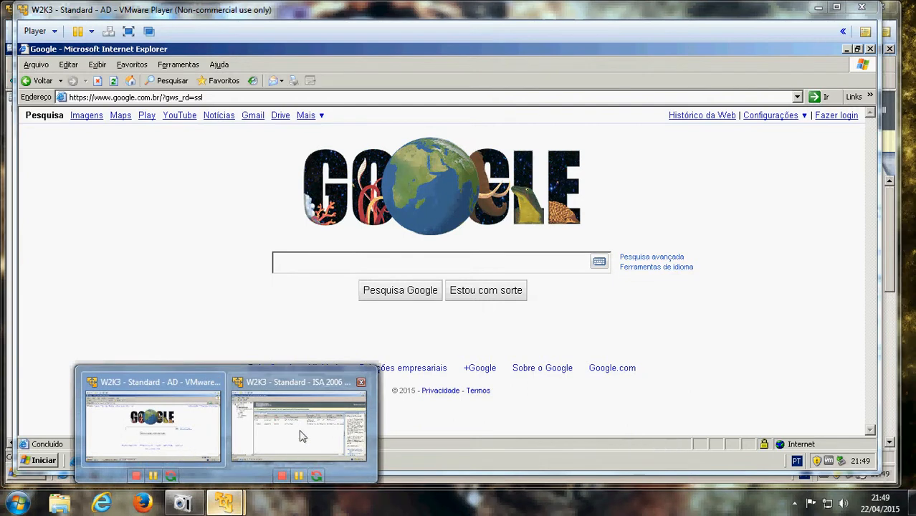
{"action": "left_click", "coordinate": [302, 435]}
{"action": "left_click", "coordinate": [235, 197]}
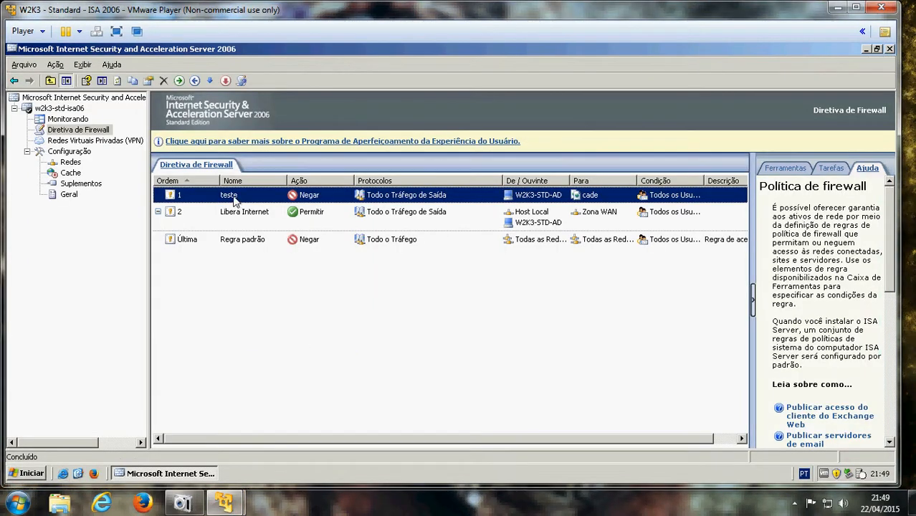
{"action": "right_click", "coordinate": [235, 200]}
{"action": "left_click", "coordinate": [438, 385]}
{"action": "left_click", "coordinate": [408, 222]}
{"action": "left_click", "coordinate": [411, 200]}
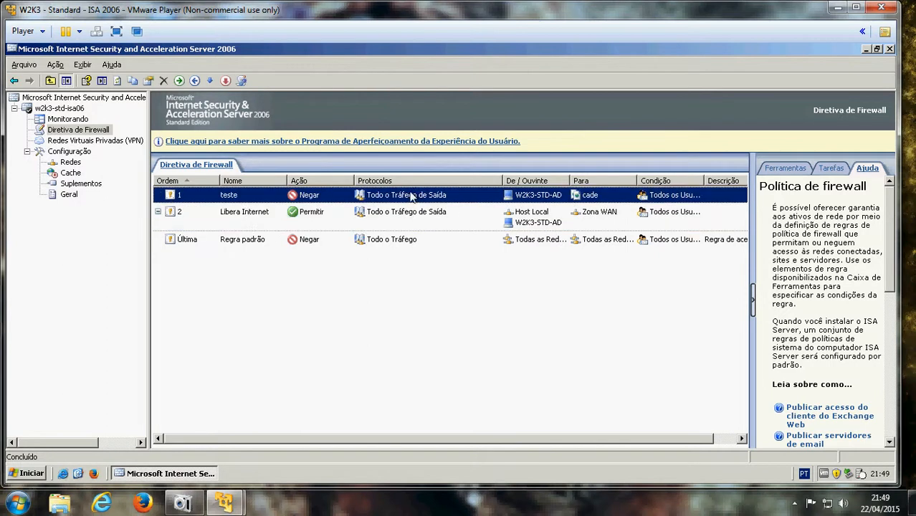
{"action": "right_click", "coordinate": [232, 195]}
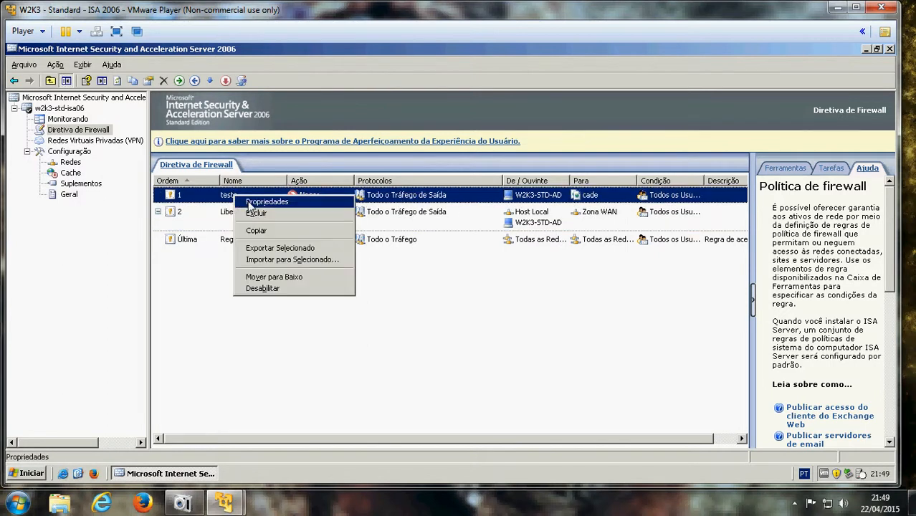
{"action": "left_click", "coordinate": [250, 205]}
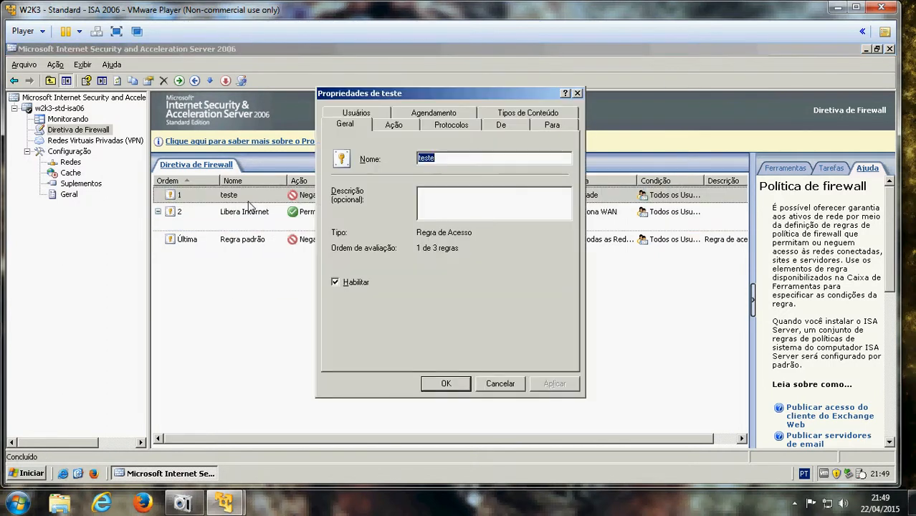
{"action": "left_click", "coordinate": [554, 124]}
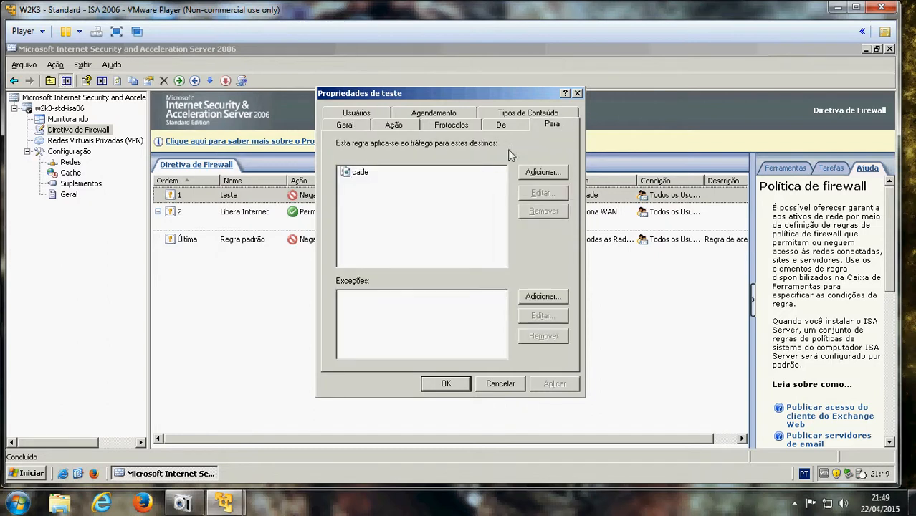
{"action": "left_click", "coordinate": [362, 174]}
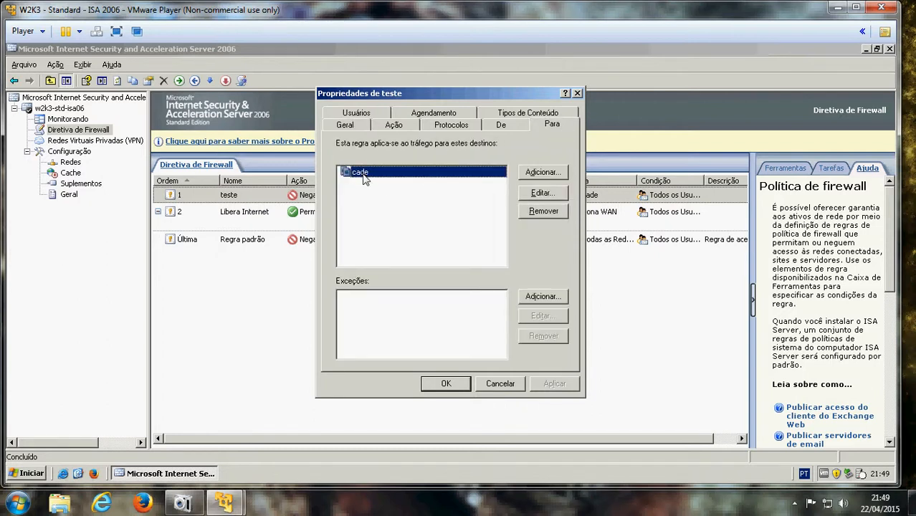
{"action": "left_click", "coordinate": [524, 198]}
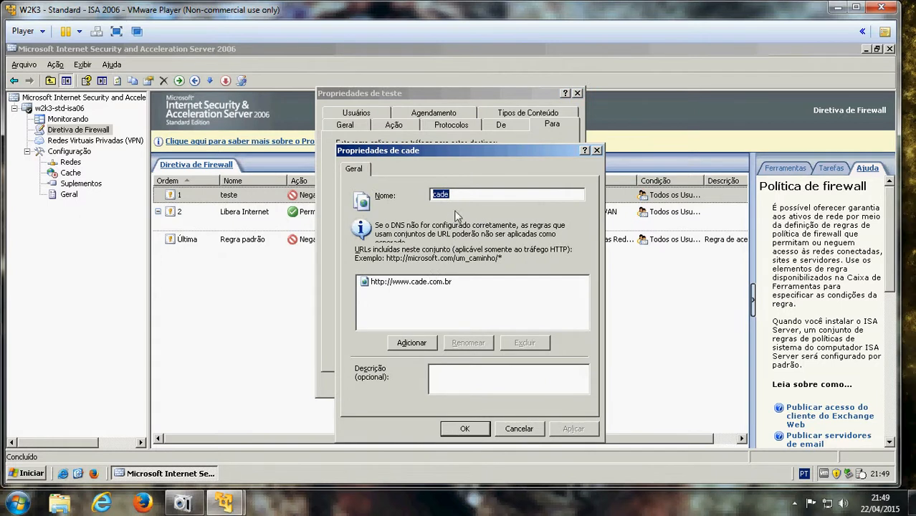
{"action": "left_click", "coordinate": [411, 343]}
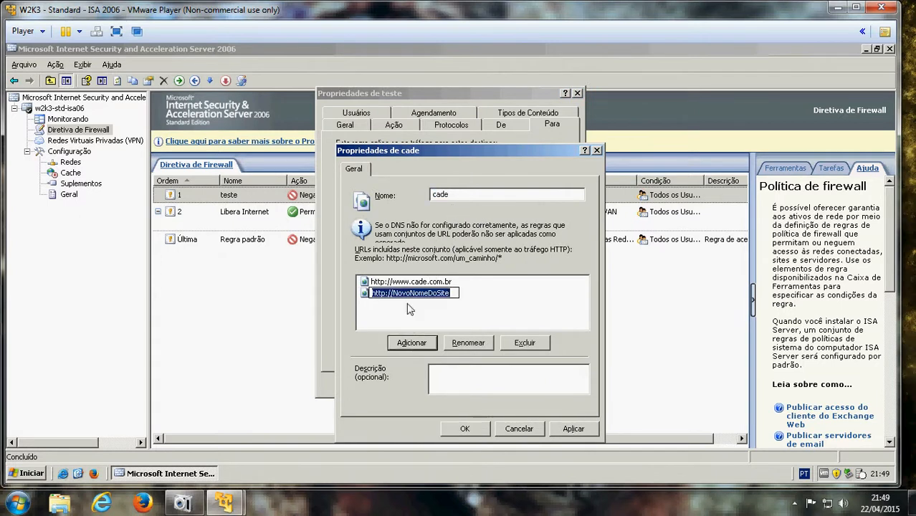
{"action": "key", "text": "End"}
{"action": "key", "text": "BackSpace"}
{"action": "key", "text": "BackSpace"}
{"action": "key", "text": "BackSpace"}
{"action": "key", "text": "BackSpace"}
{"action": "key", "text": "BackSpace"}
{"action": "key", "text": "BackSpace"}
{"action": "key", "text": "BackSpace"}
{"action": "key", "text": "BackSpace"}
{"action": "key", "text": "BackSpace"}
{"action": "key", "text": "BackSpace"}
{"action": "key", "text": "BackSpace"}
{"action": "key", "text": "BackSpace"}
{"action": "key", "text": "BackSpace"}
{"action": "key", "text": "BackSpace"}
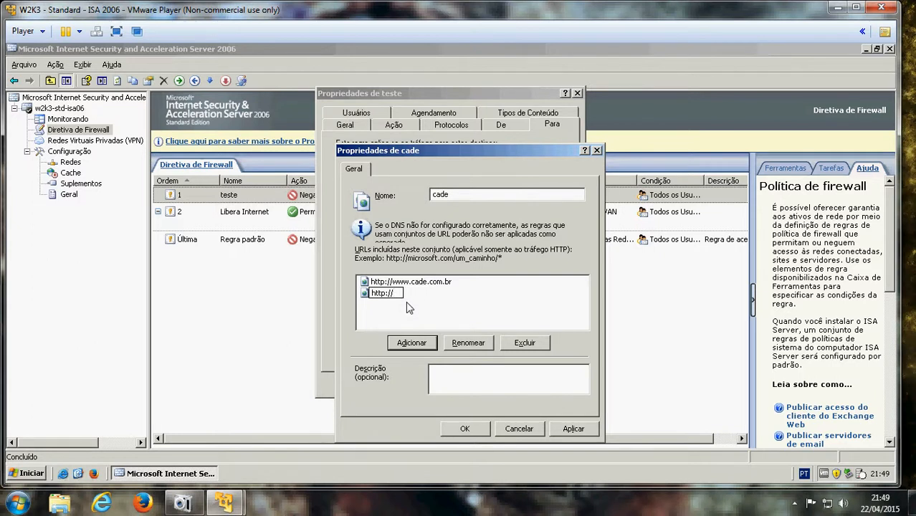
{"action": "type", "text": "www.google.com.br"}
{"action": "left_click", "coordinate": [573, 434]}
{"action": "left_click", "coordinate": [479, 430]}
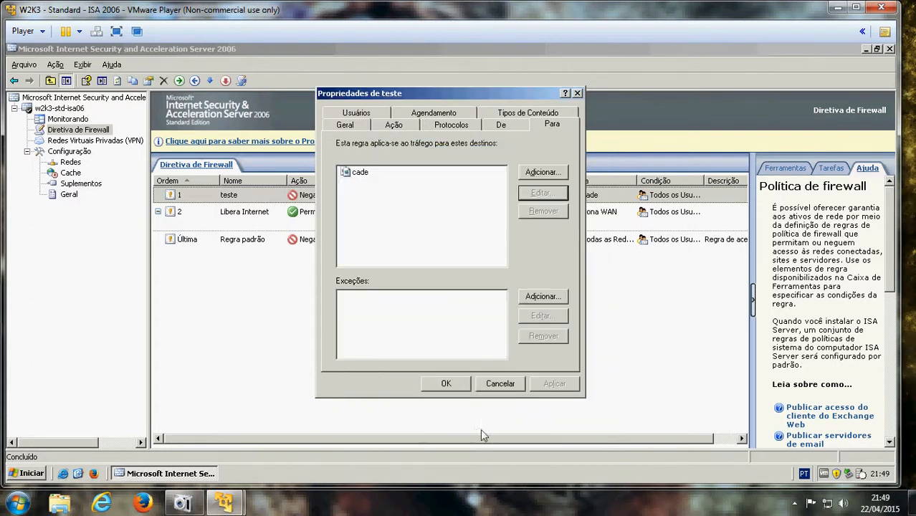
Save the teste rule's properties and apply the pending firewall configuration changes
{"action": "left_click", "coordinate": [460, 387]}
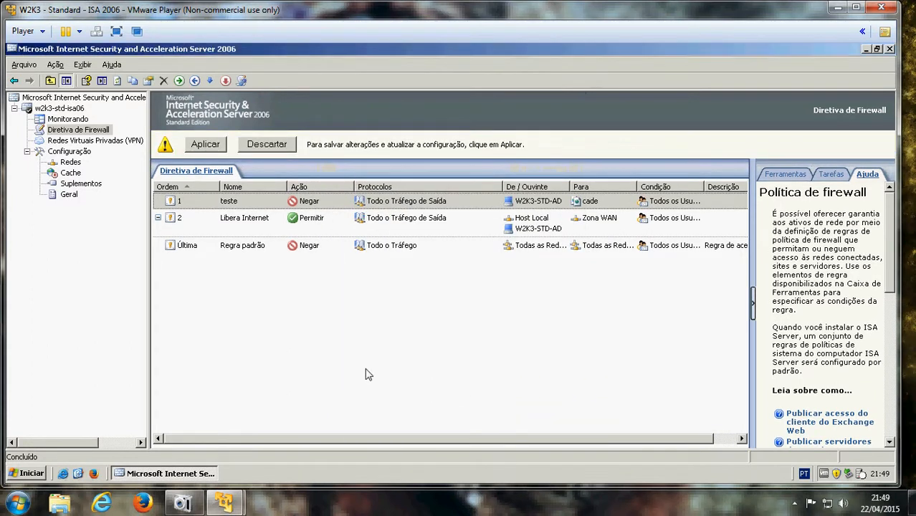
{"action": "left_click", "coordinate": [205, 146]}
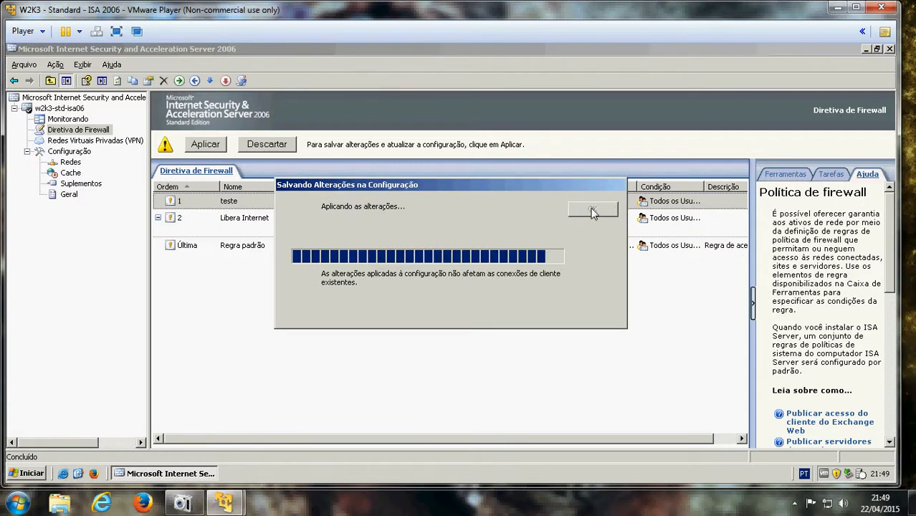
{"action": "left_click", "coordinate": [592, 209]}
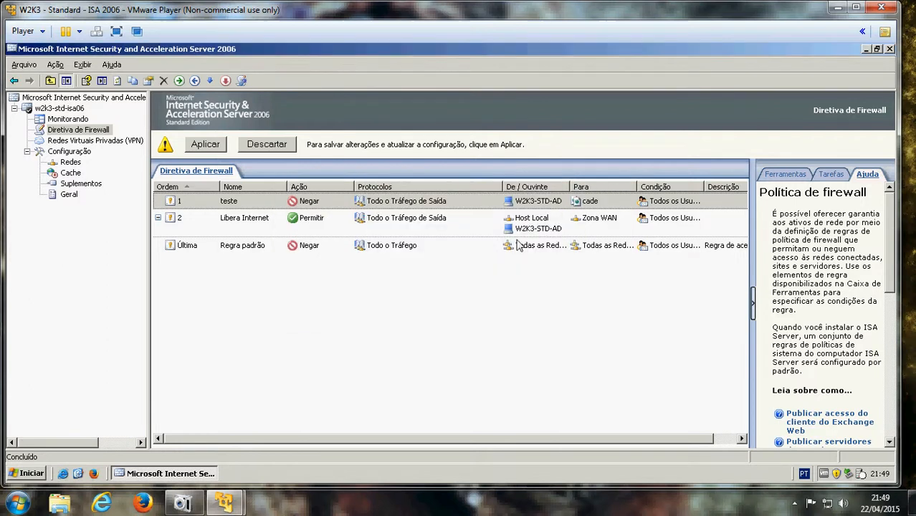
{"action": "mouse_move", "coordinate": [223, 502]}
{"action": "left_click", "coordinate": [185, 427]}
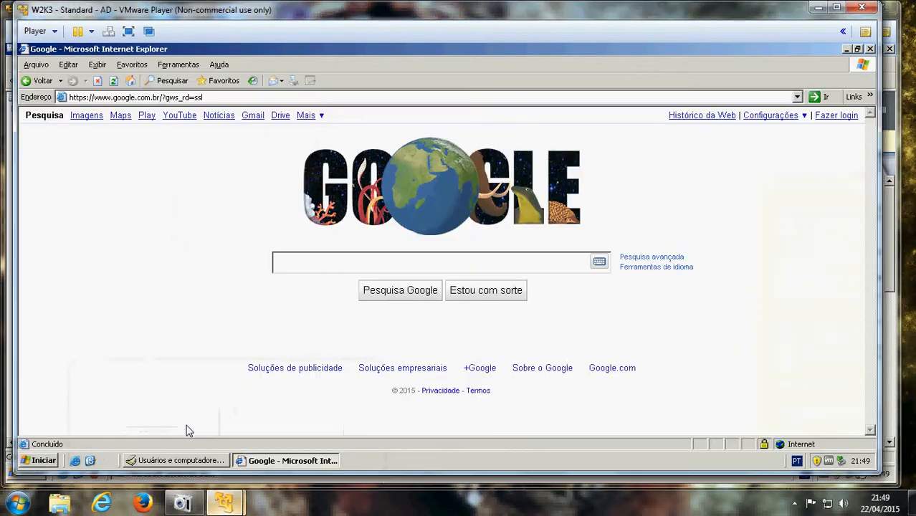
{"action": "left_click", "coordinate": [256, 98]}
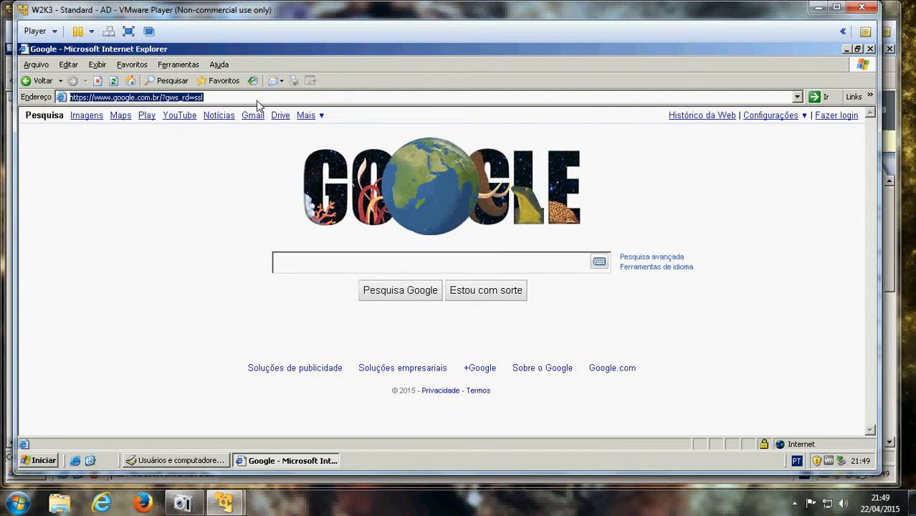
{"action": "type", "text": "www.g"}
{"action": "key", "text": "Down"}
{"action": "key", "text": "Return"}
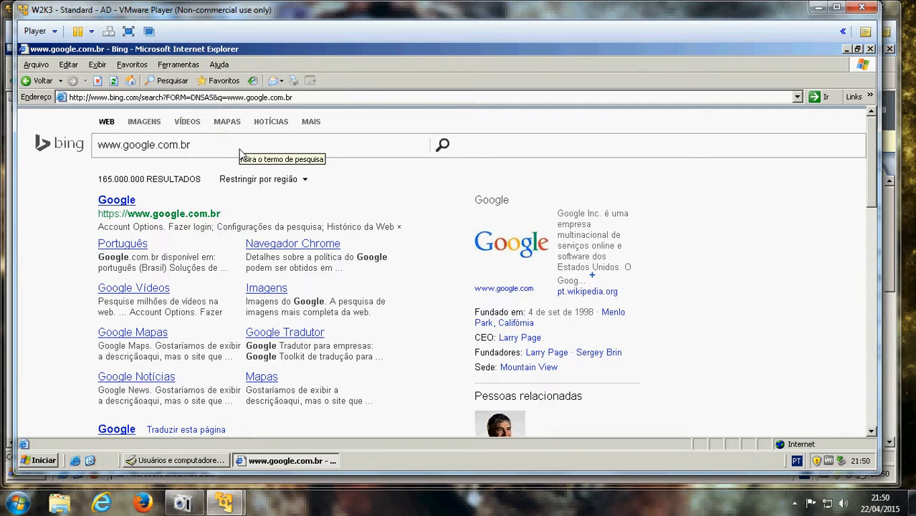
{"action": "left_click", "coordinate": [125, 204]}
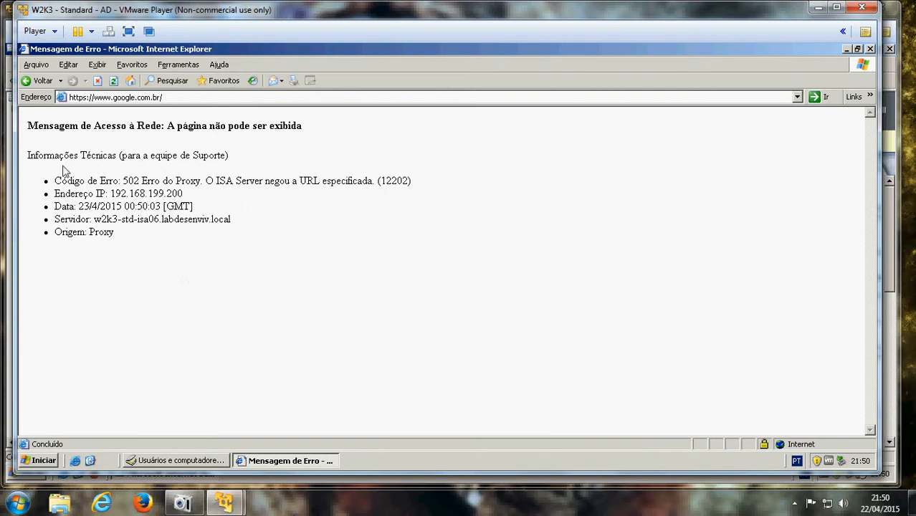
Examine the technical information and the https address of the page returned for Google Brazil
{"action": "left_click_drag", "start_coordinate": [201, 181], "coordinate": [412, 181]}
{"action": "left_click", "coordinate": [143, 278]}
{"action": "left_click", "coordinate": [81, 98]}
{"action": "left_click", "coordinate": [130, 258]}
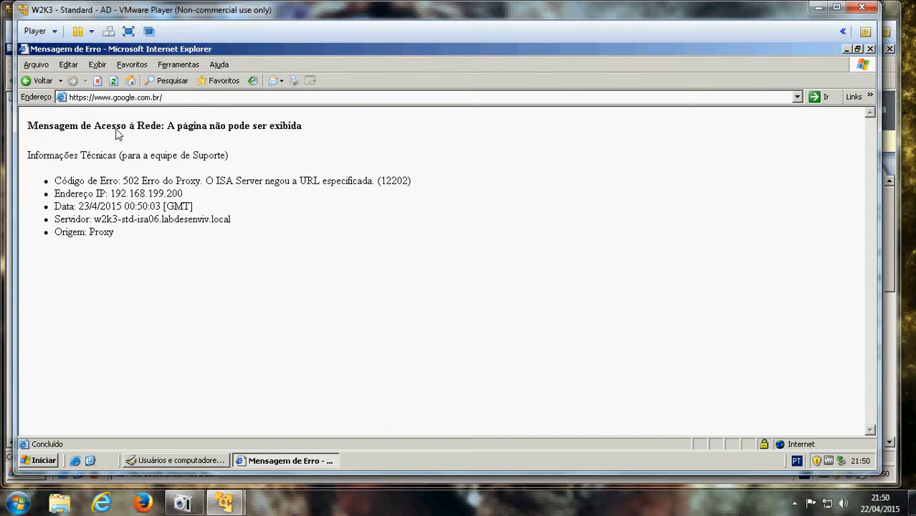
{"action": "left_click", "coordinate": [81, 100]}
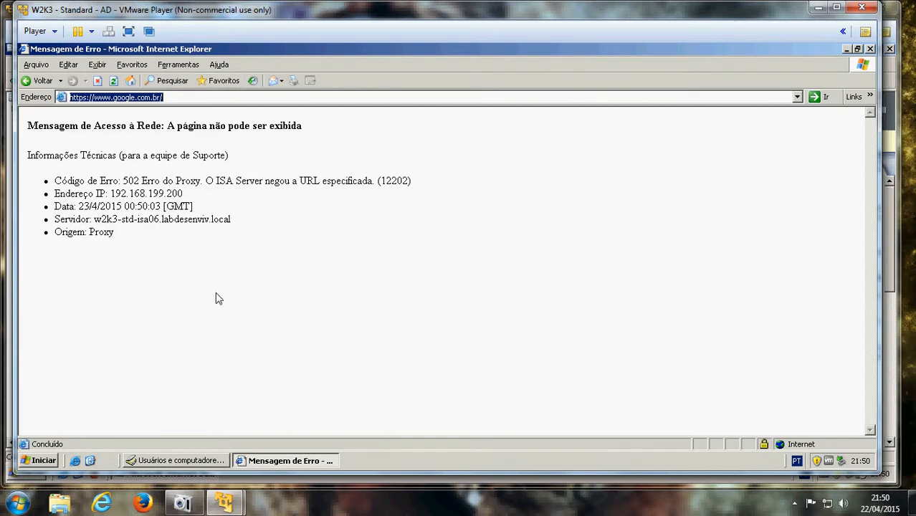
{"action": "left_click", "coordinate": [141, 235]}
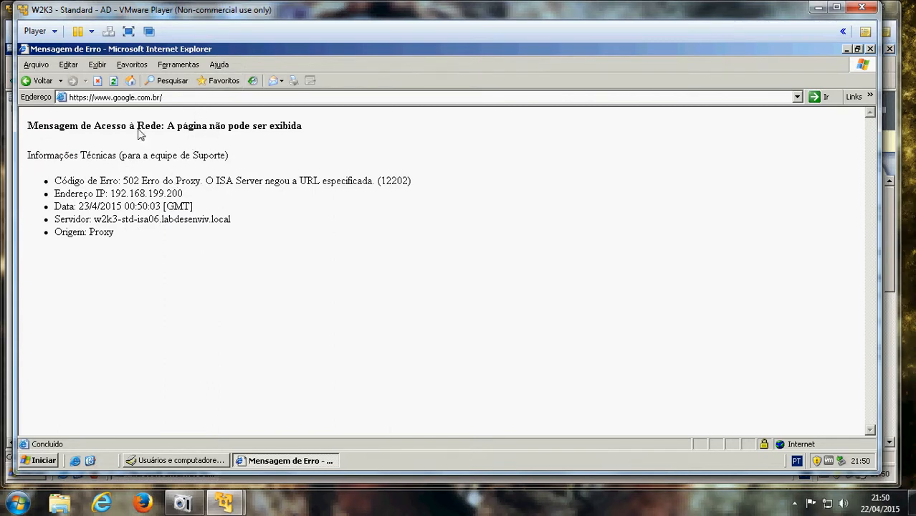
{"action": "left_click", "coordinate": [84, 101]}
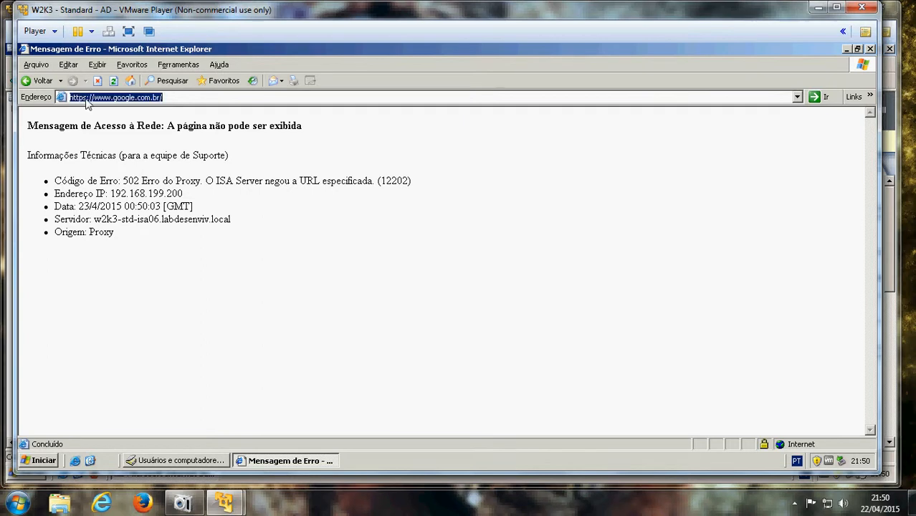
{"action": "left_click", "coordinate": [86, 100]}
{"action": "key", "text": "BackSpace"}
{"action": "key", "text": "Return"}
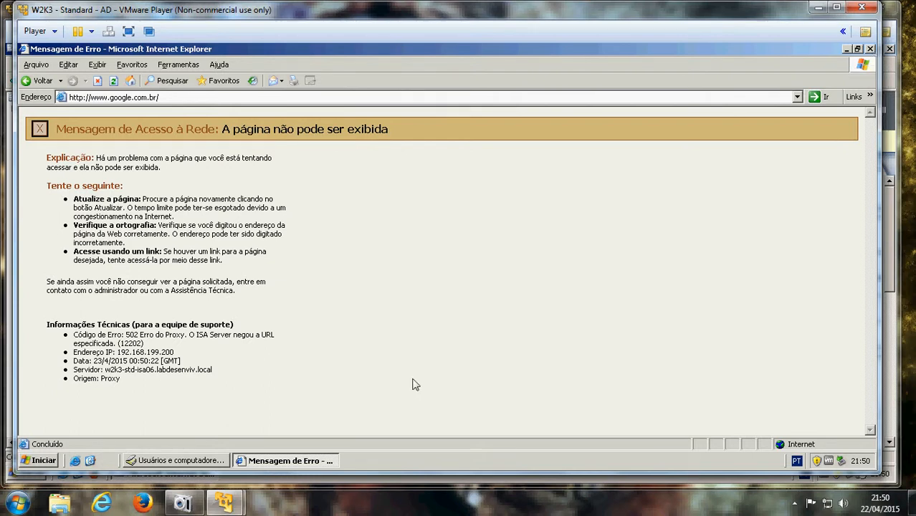
Switch to the ISA 2006 virtual machine and review the Interno network's address ranges, domains and web proxy settings
{"action": "mouse_move", "coordinate": [224, 503]}
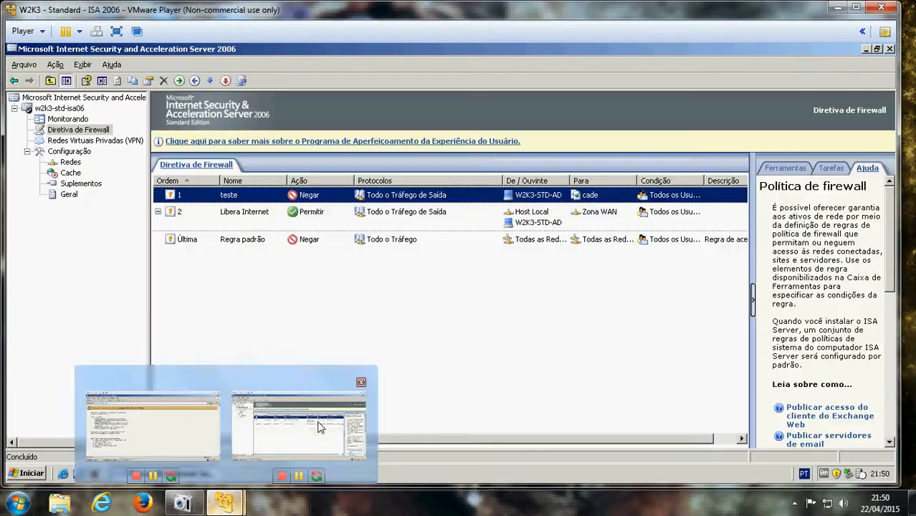
{"action": "left_click", "coordinate": [321, 428]}
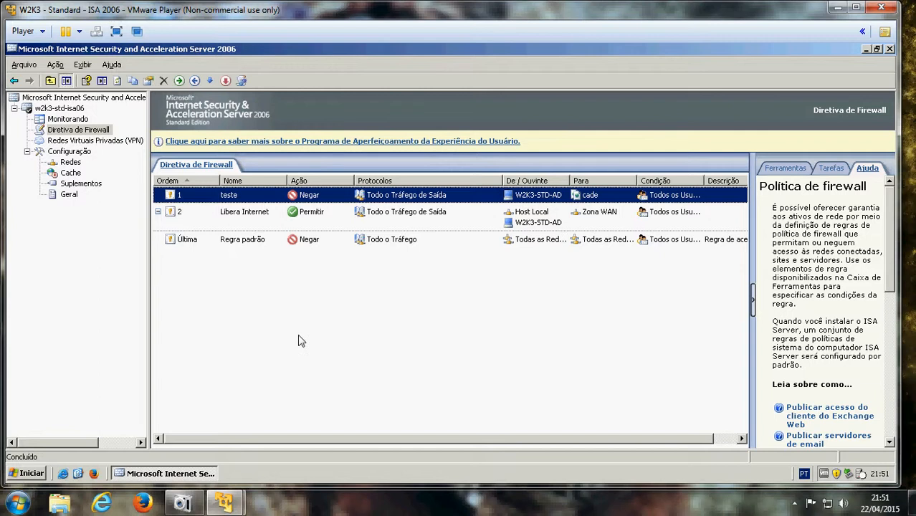
{"action": "left_click", "coordinate": [72, 162]}
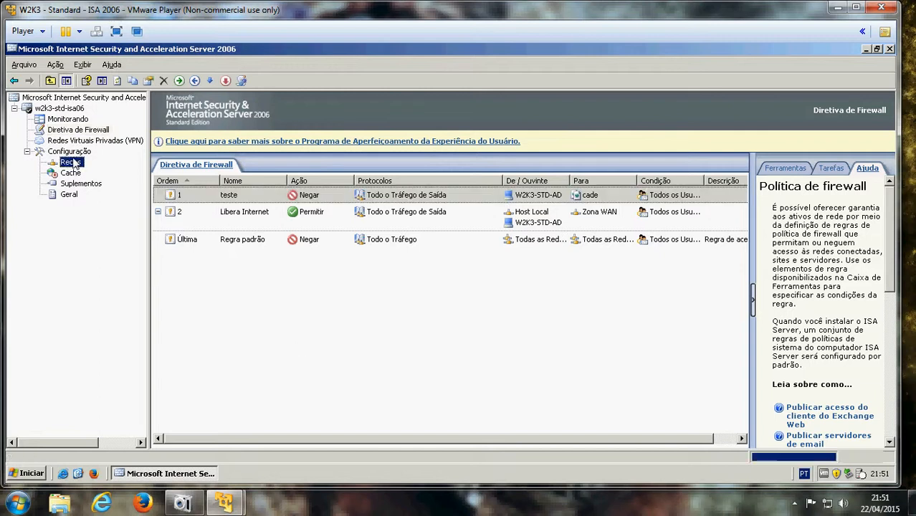
{"action": "left_click", "coordinate": [229, 407]}
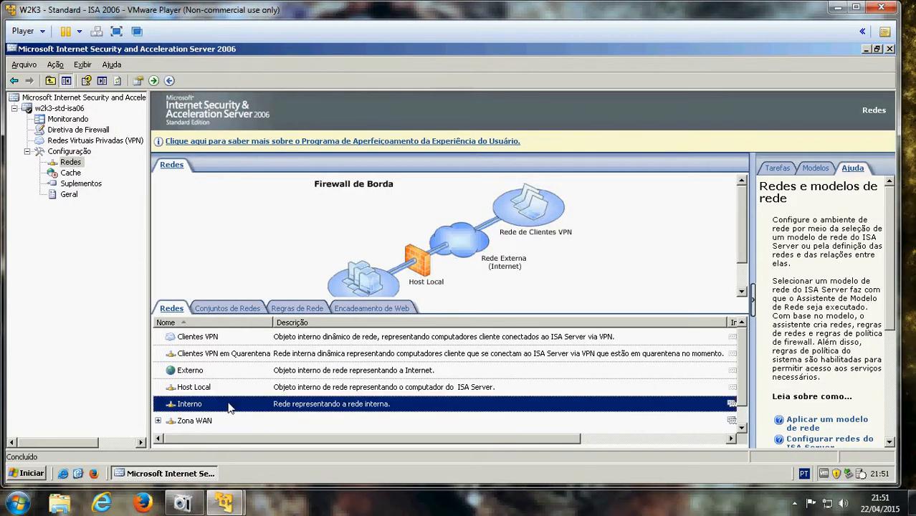
{"action": "right_click", "coordinate": [229, 408]}
{"action": "left_click", "coordinate": [248, 409]}
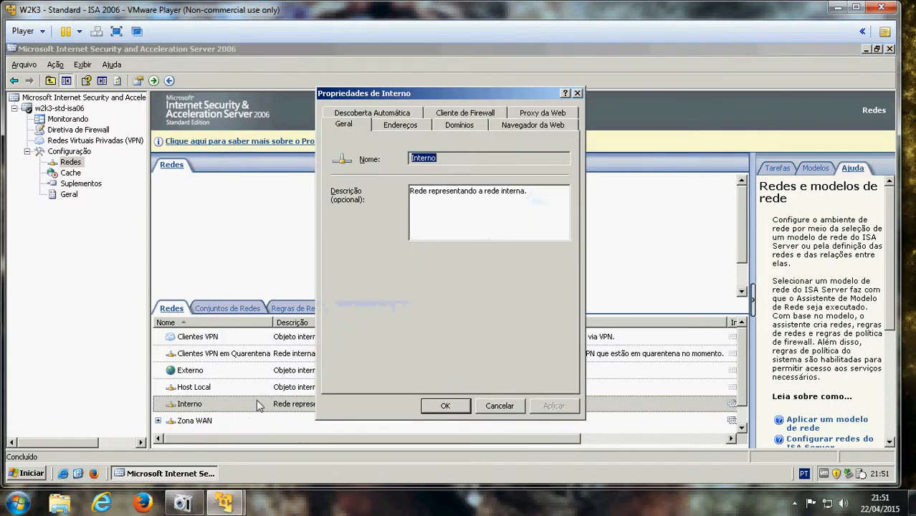
{"action": "left_click", "coordinate": [399, 127]}
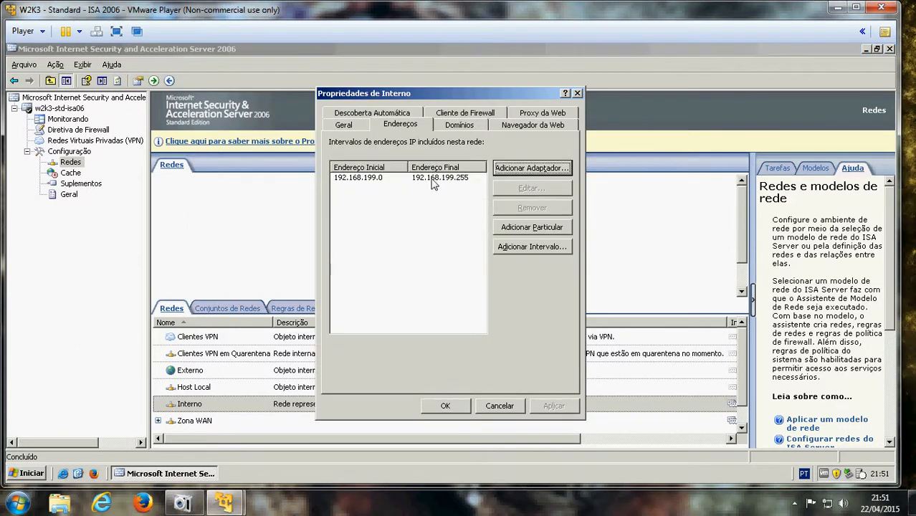
{"action": "left_click", "coordinate": [459, 127]}
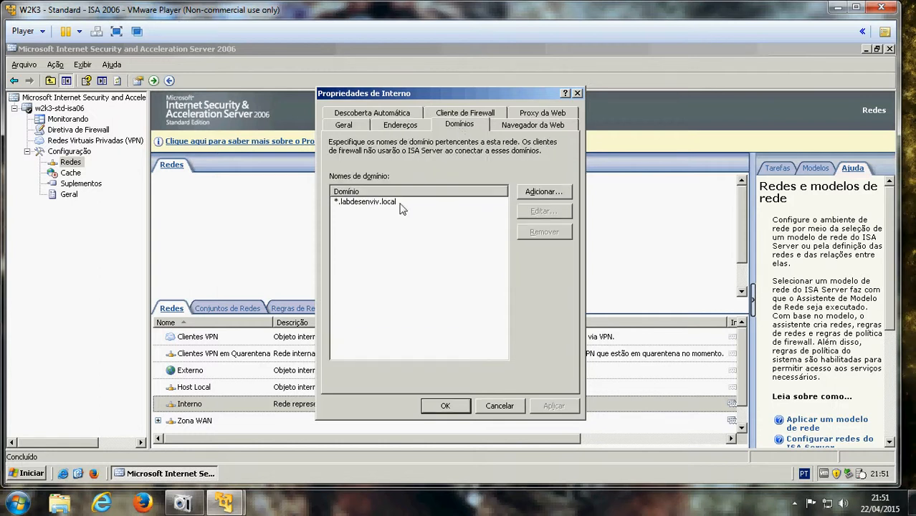
{"action": "left_click", "coordinate": [528, 115]}
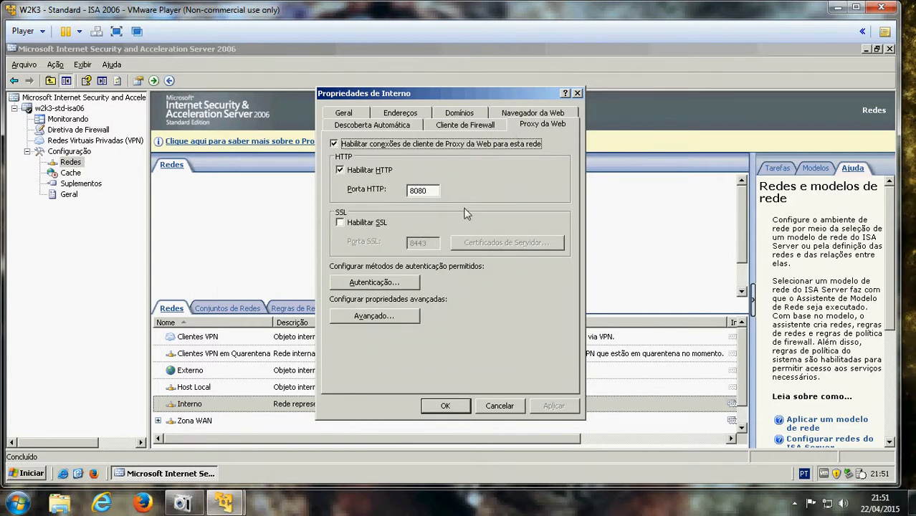
{"action": "left_click", "coordinate": [445, 406]}
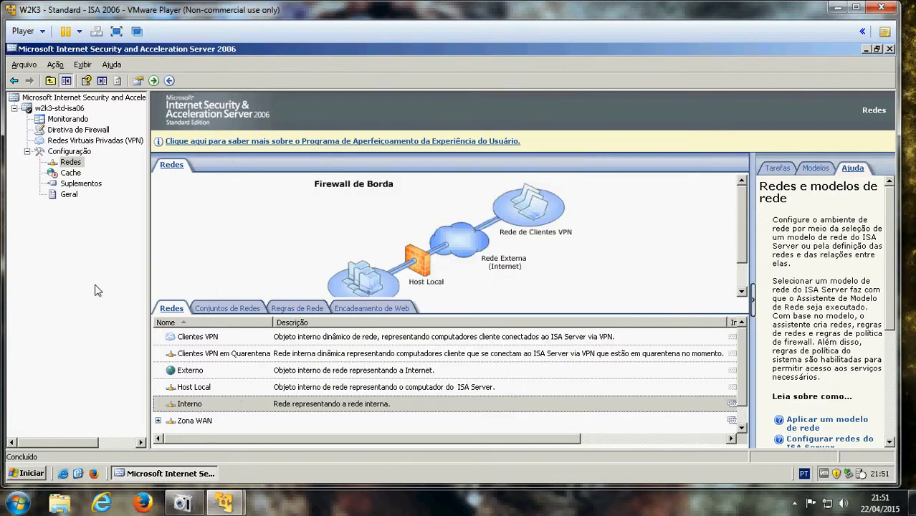
Check which new items can be created under Redes, and return to the firewall policy's Libera Internet rule
{"action": "right_click", "coordinate": [63, 163]}
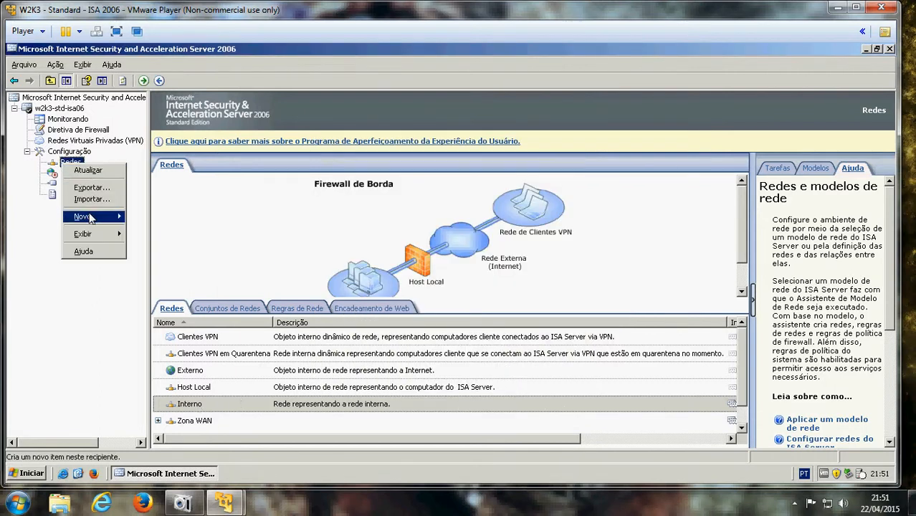
{"action": "mouse_move", "coordinate": [87, 216]}
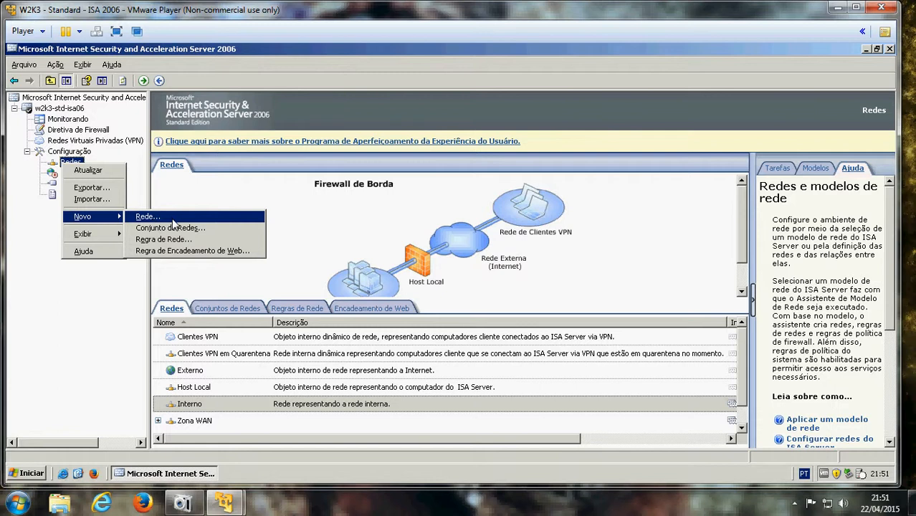
{"action": "left_click", "coordinate": [91, 277]}
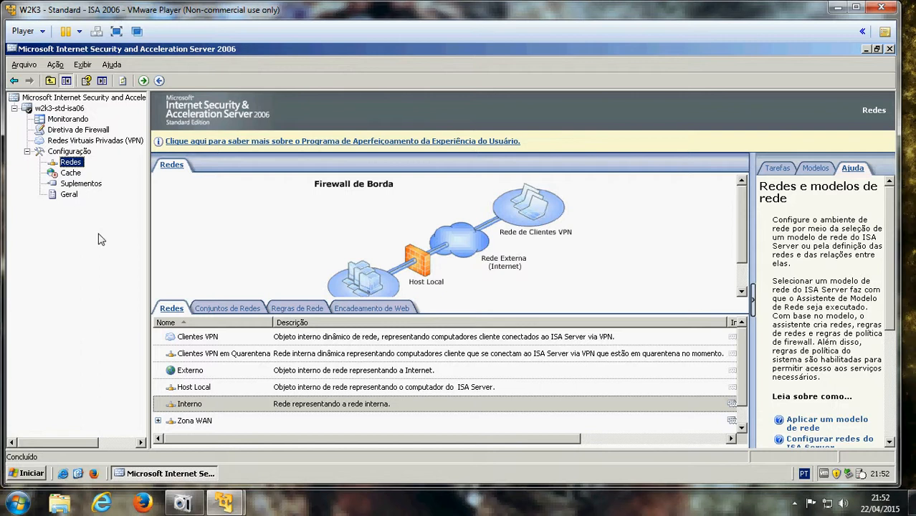
{"action": "left_click", "coordinate": [84, 131]}
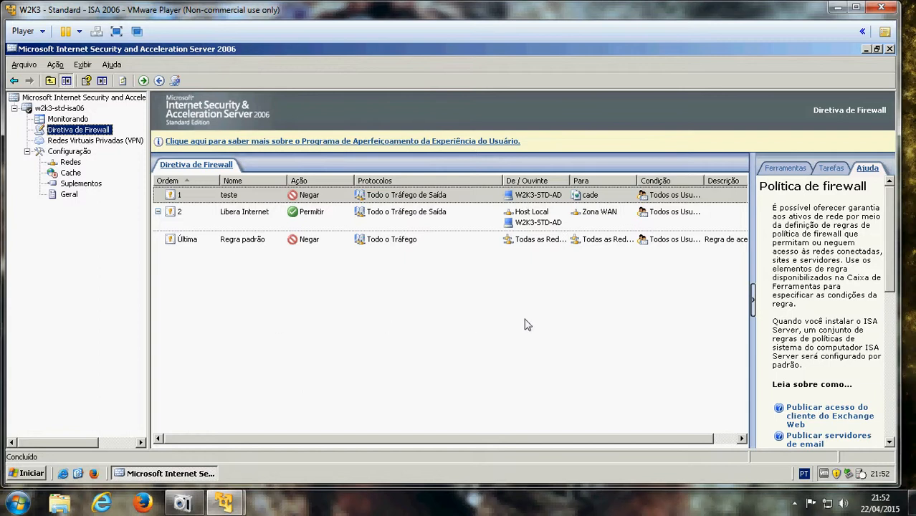
{"action": "left_click", "coordinate": [595, 222]}
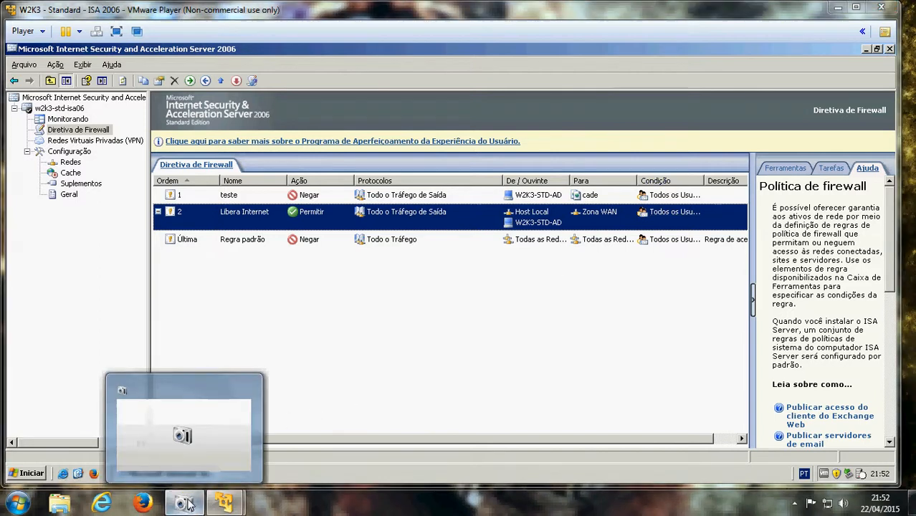
{"action": "left_click", "coordinate": [838, 8]}
{"action": "left_click", "coordinate": [821, 9]}
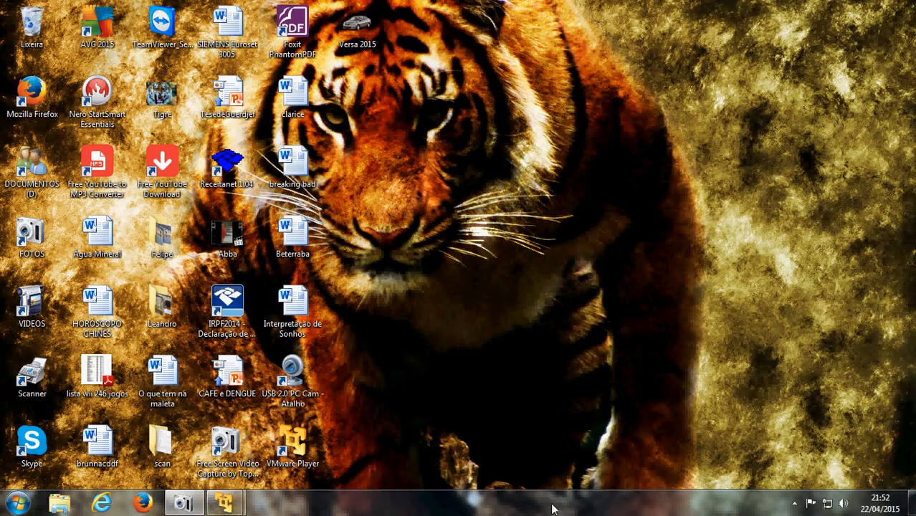
{"action": "left_click", "coordinate": [795, 504]}
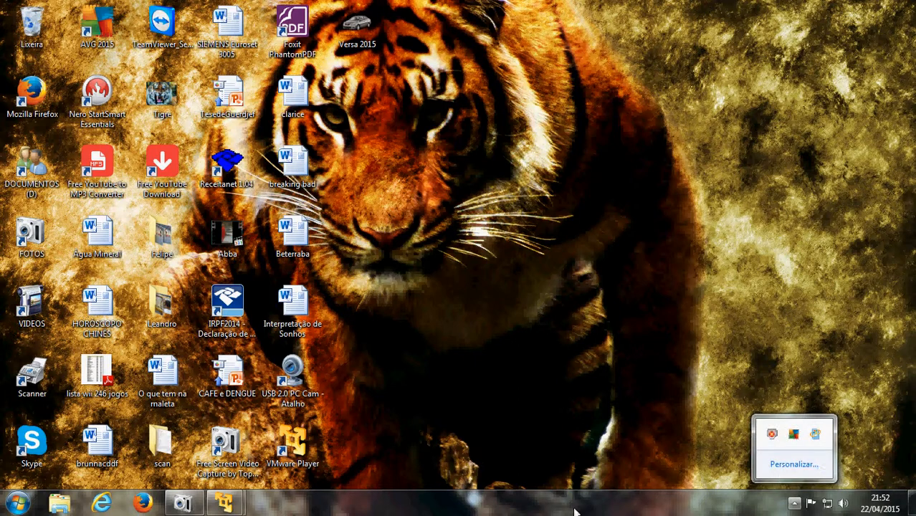
{"action": "right_click", "coordinate": [175, 508]}
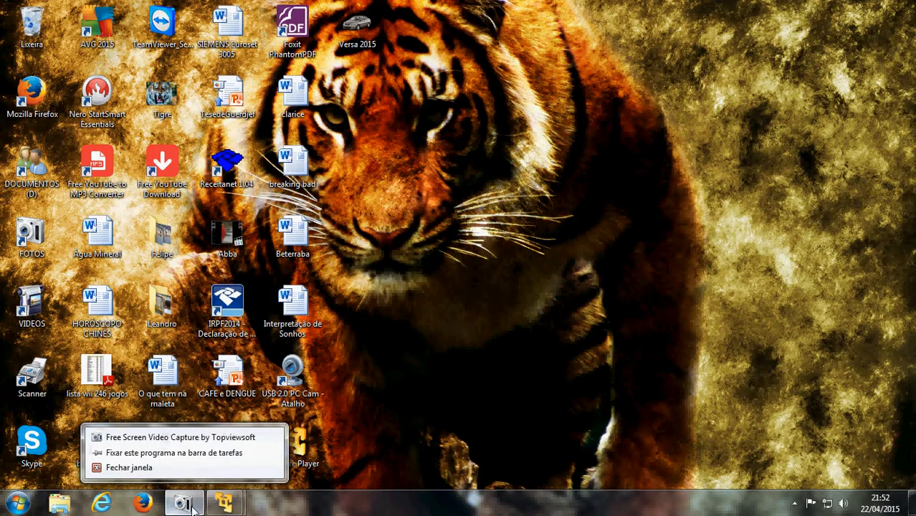
{"action": "left_click", "coordinate": [297, 513]}
{"action": "mouse_move", "coordinate": [190, 503]}
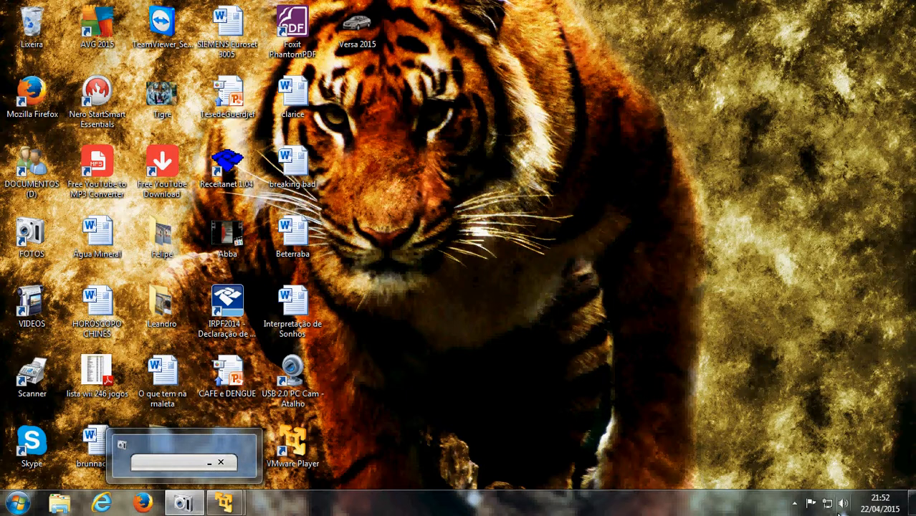
{"action": "left_click", "coordinate": [795, 504]}
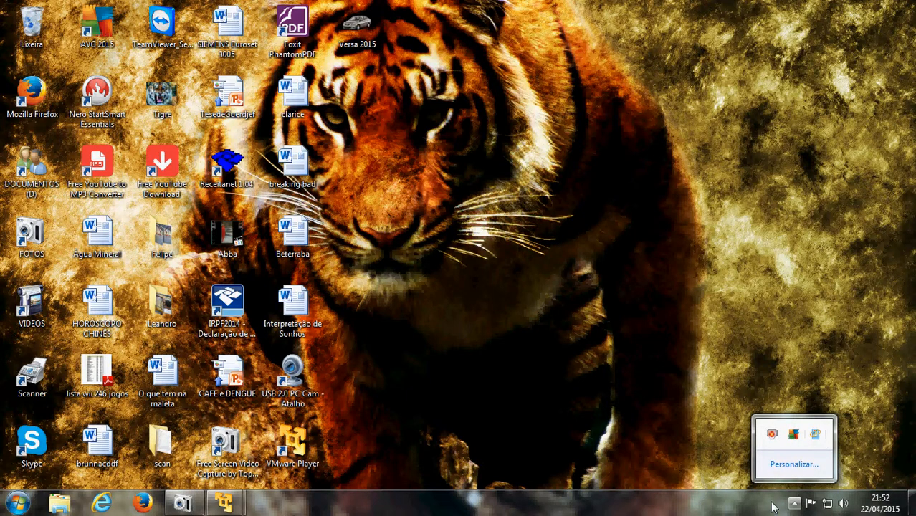